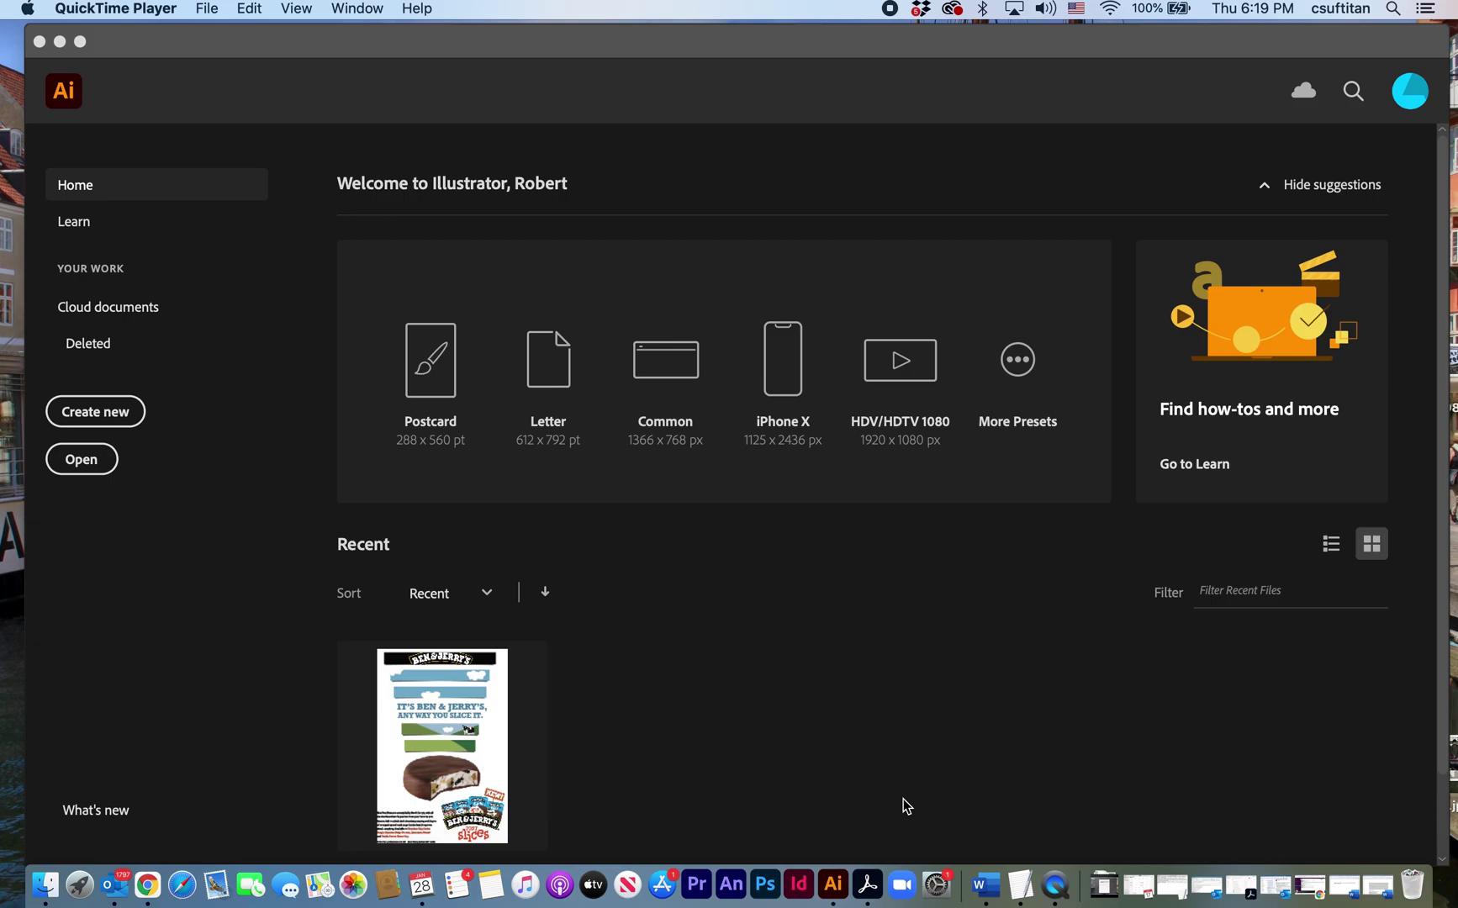
Create a new Print document in inches, landscape 11 × 8.5 in, with 2 artboards
{"action": "left_click", "coordinate": [94, 414]}
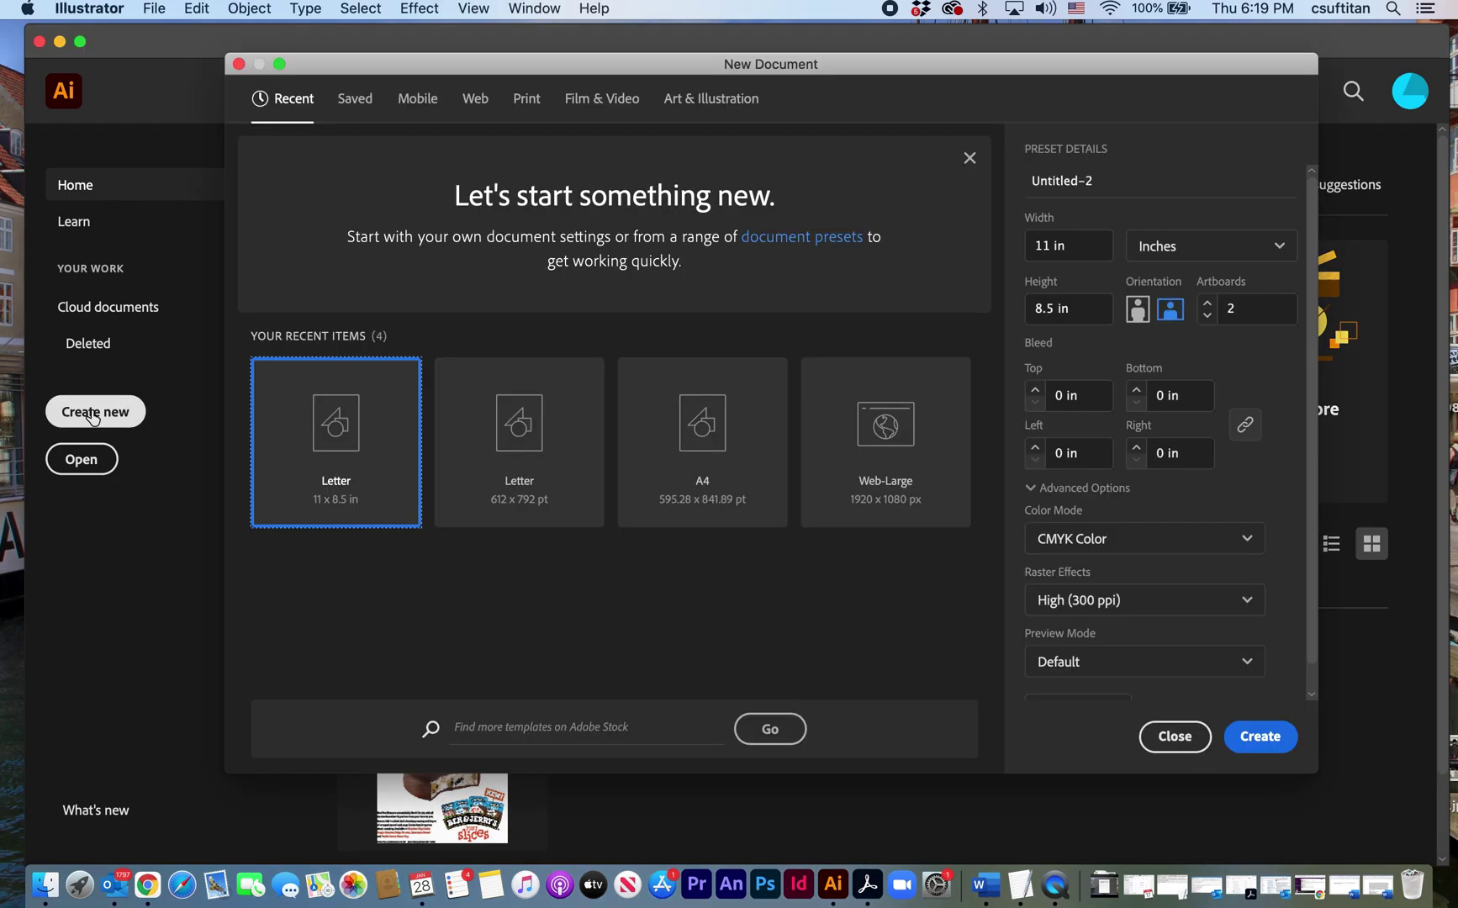
{"action": "left_click", "coordinate": [519, 104]}
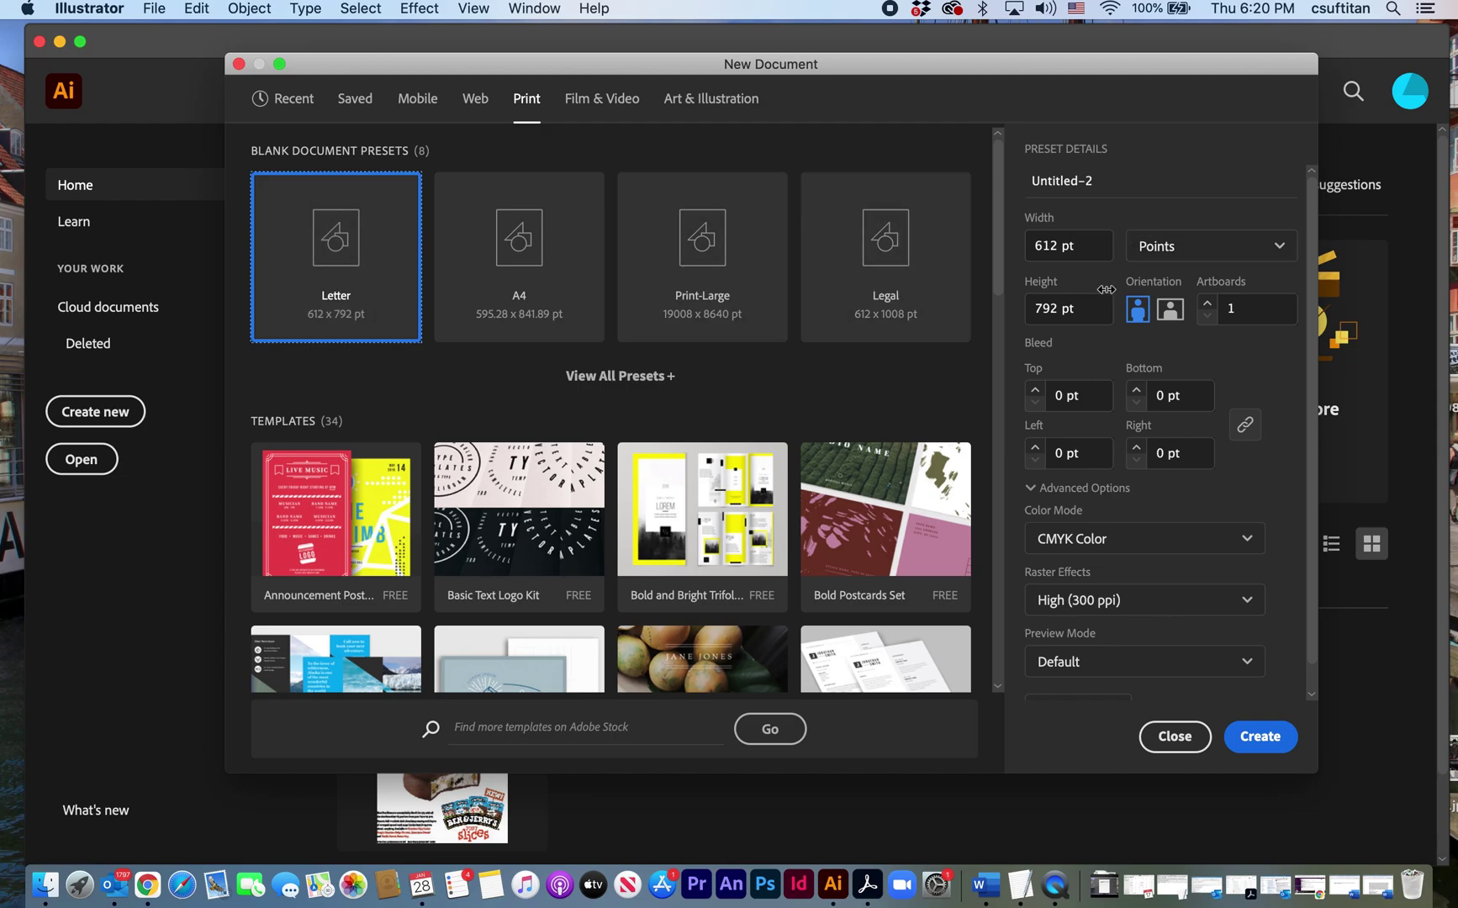
{"action": "left_click", "coordinate": [1279, 247]}
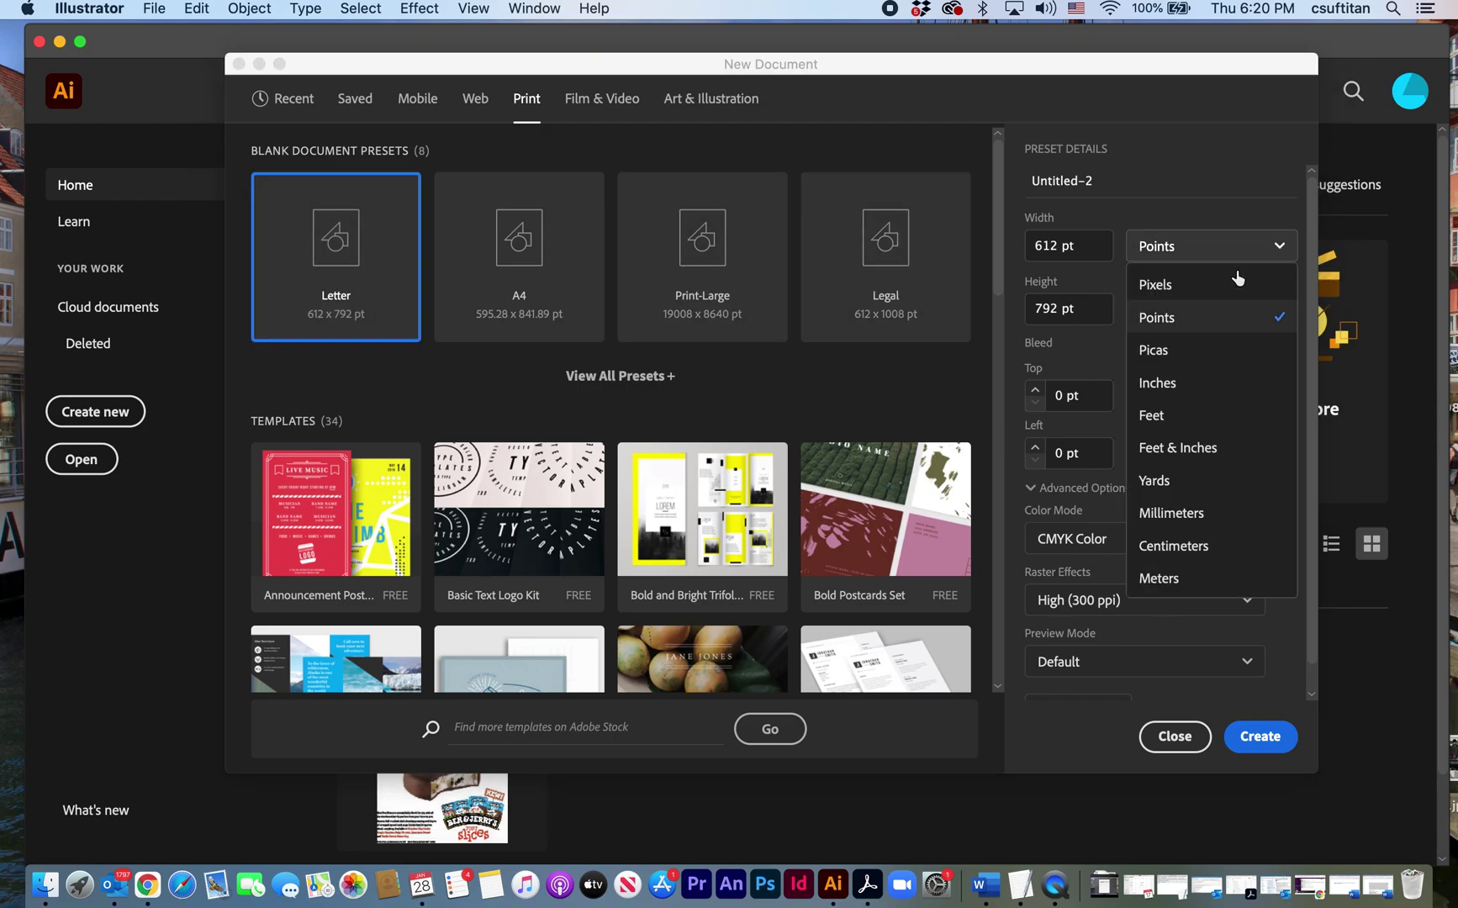
{"action": "left_click", "coordinate": [1164, 378]}
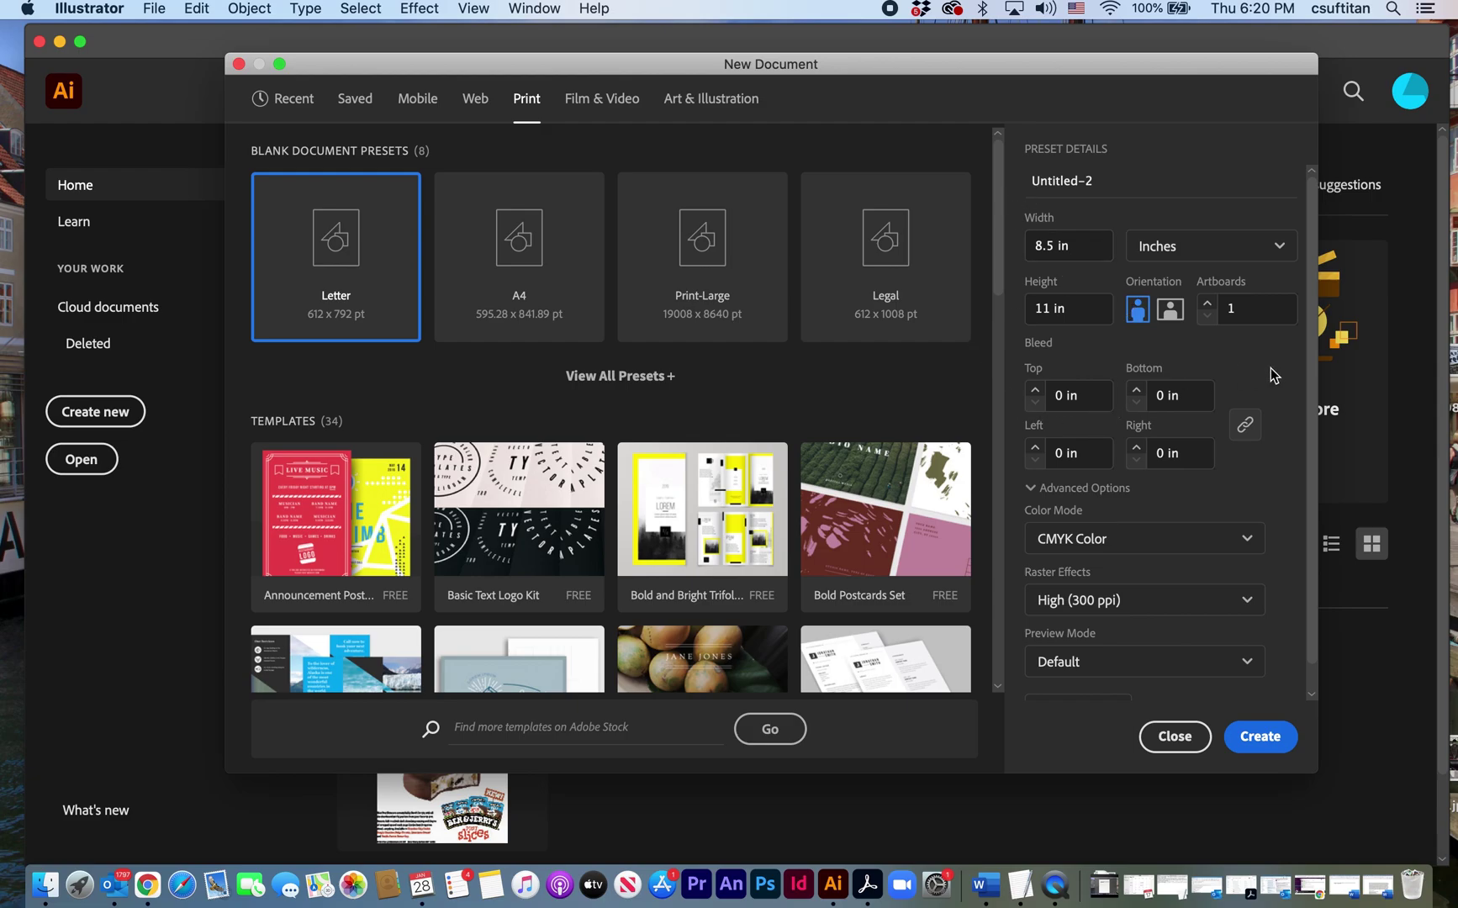
{"action": "left_click", "coordinate": [1167, 311]}
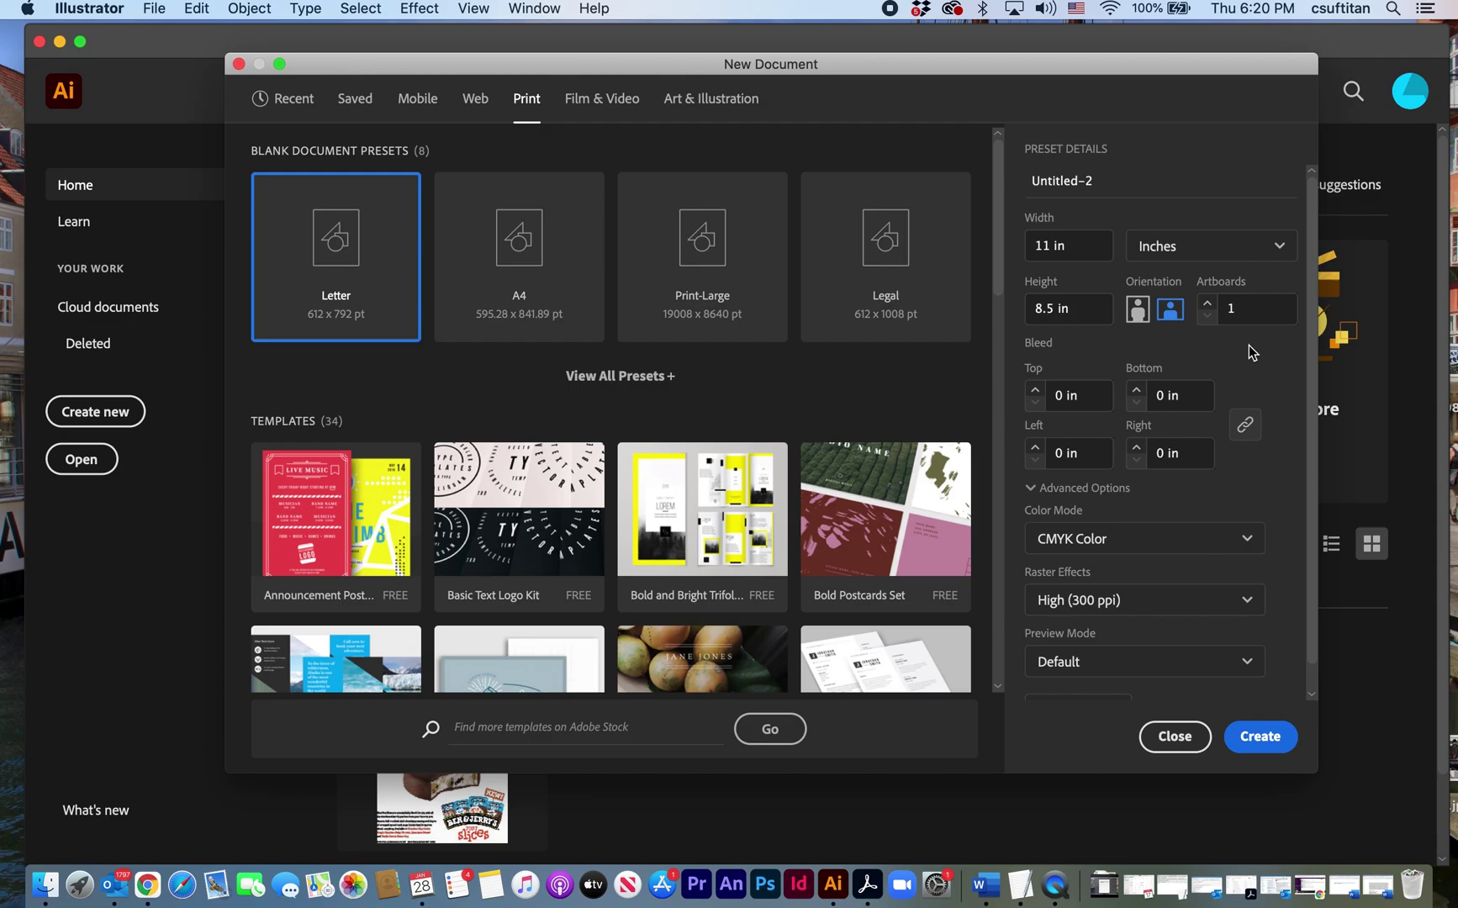
{"action": "left_click", "coordinate": [1207, 304]}
{"action": "left_click", "coordinate": [1267, 737]}
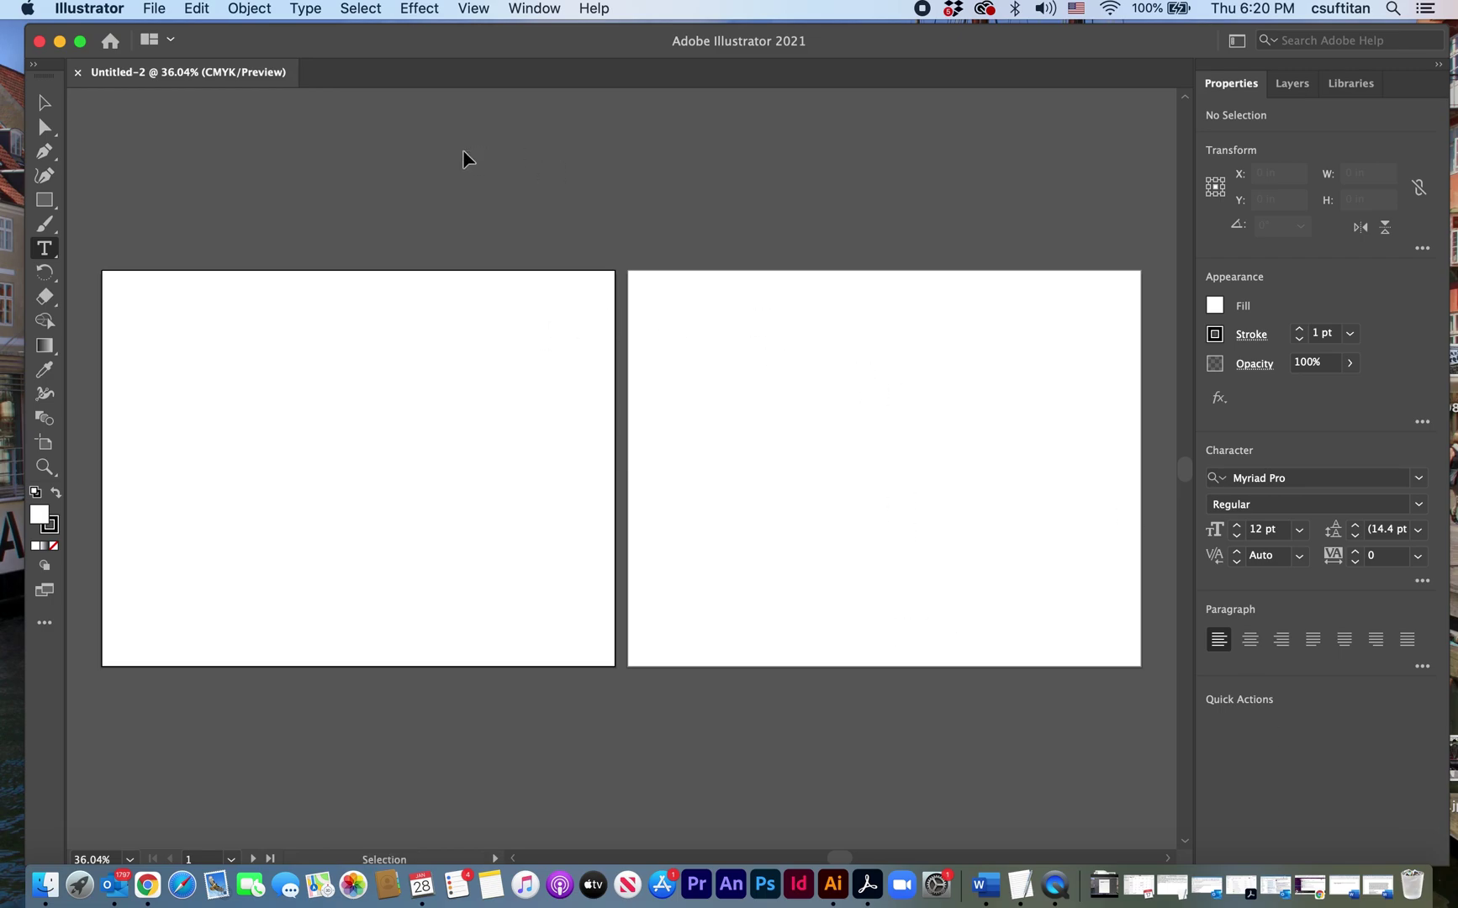
Zoom in on the first of the two blank landscape CMYK artboards
{"action": "key", "text": "super+equal"}
{"action": "key", "text": "super+equal"}
{"action": "scroll", "coordinate": [475, 162], "scroll_direction": "left", "scroll_amount": 5}
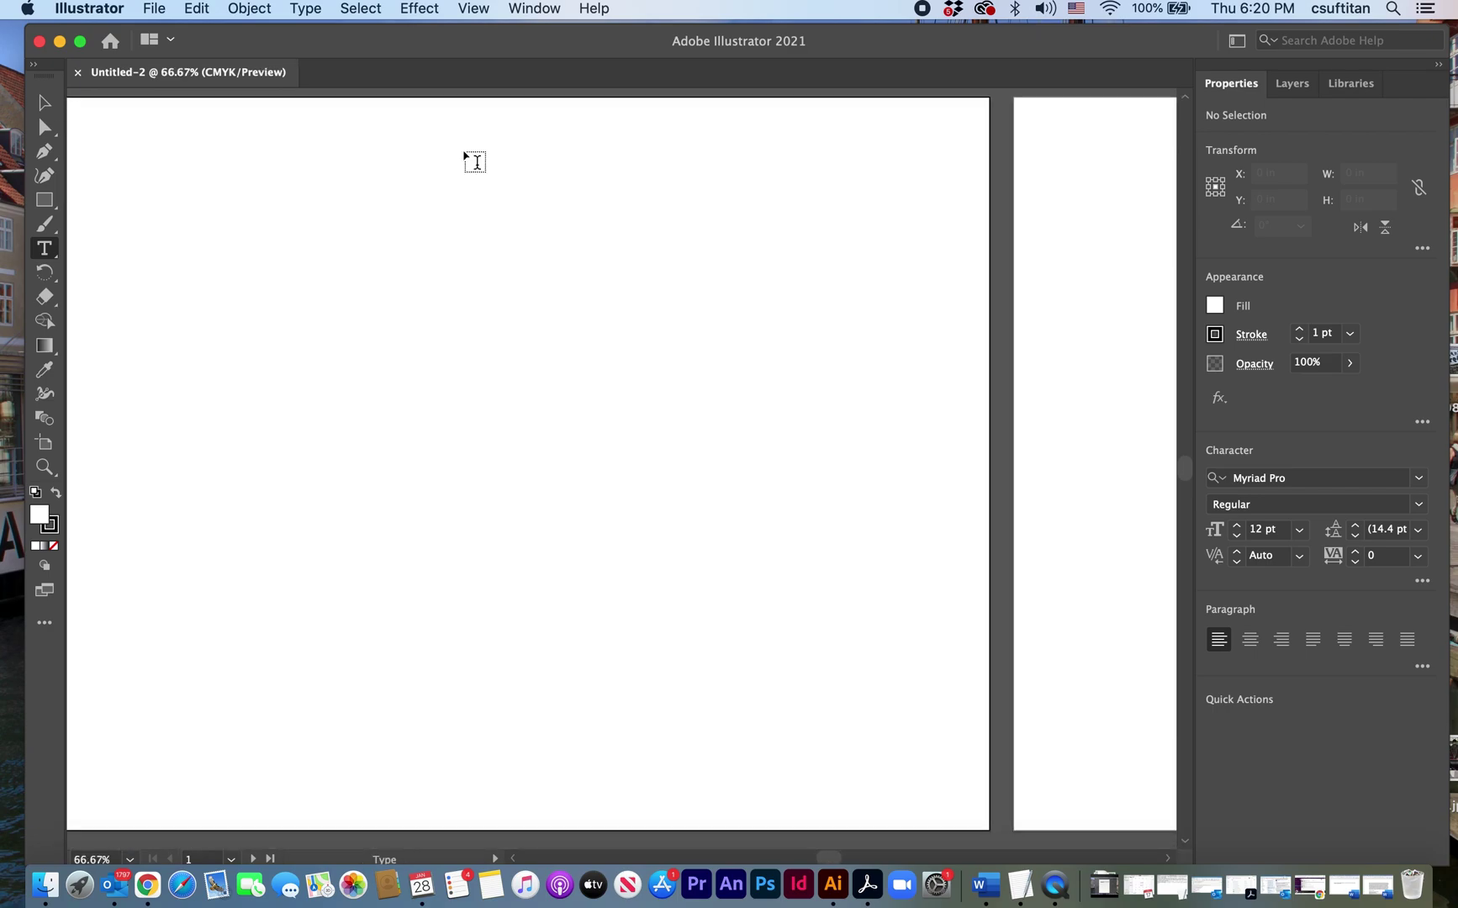
{"action": "scroll", "coordinate": [475, 161], "scroll_direction": "up", "scroll_amount": 1}
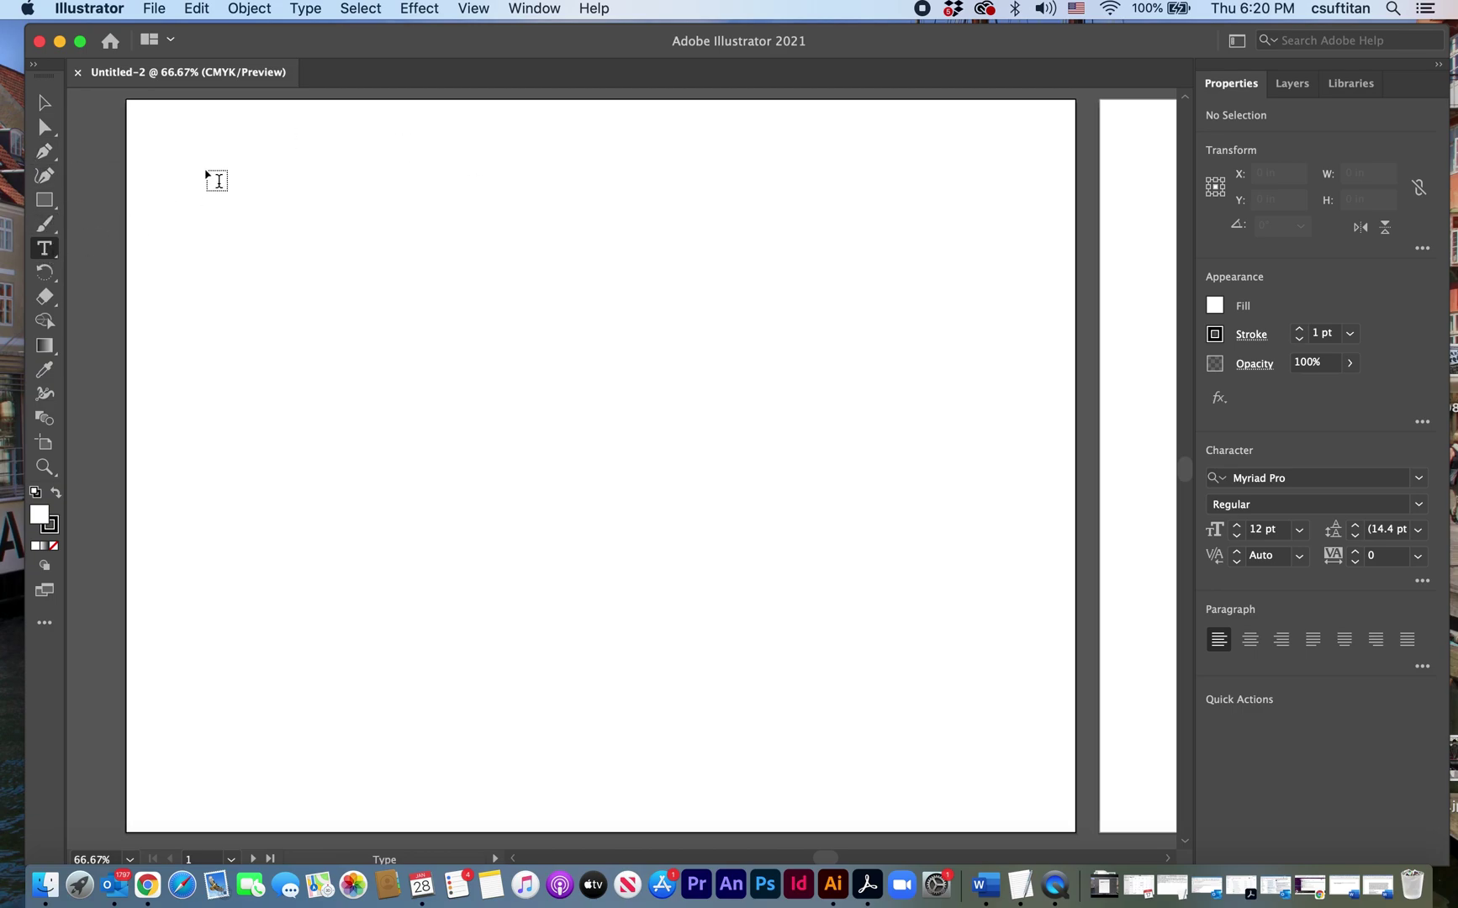
Paste the two-line Goudy quote into a new text object near the artboard's top left
{"action": "left_click", "coordinate": [193, 168]}
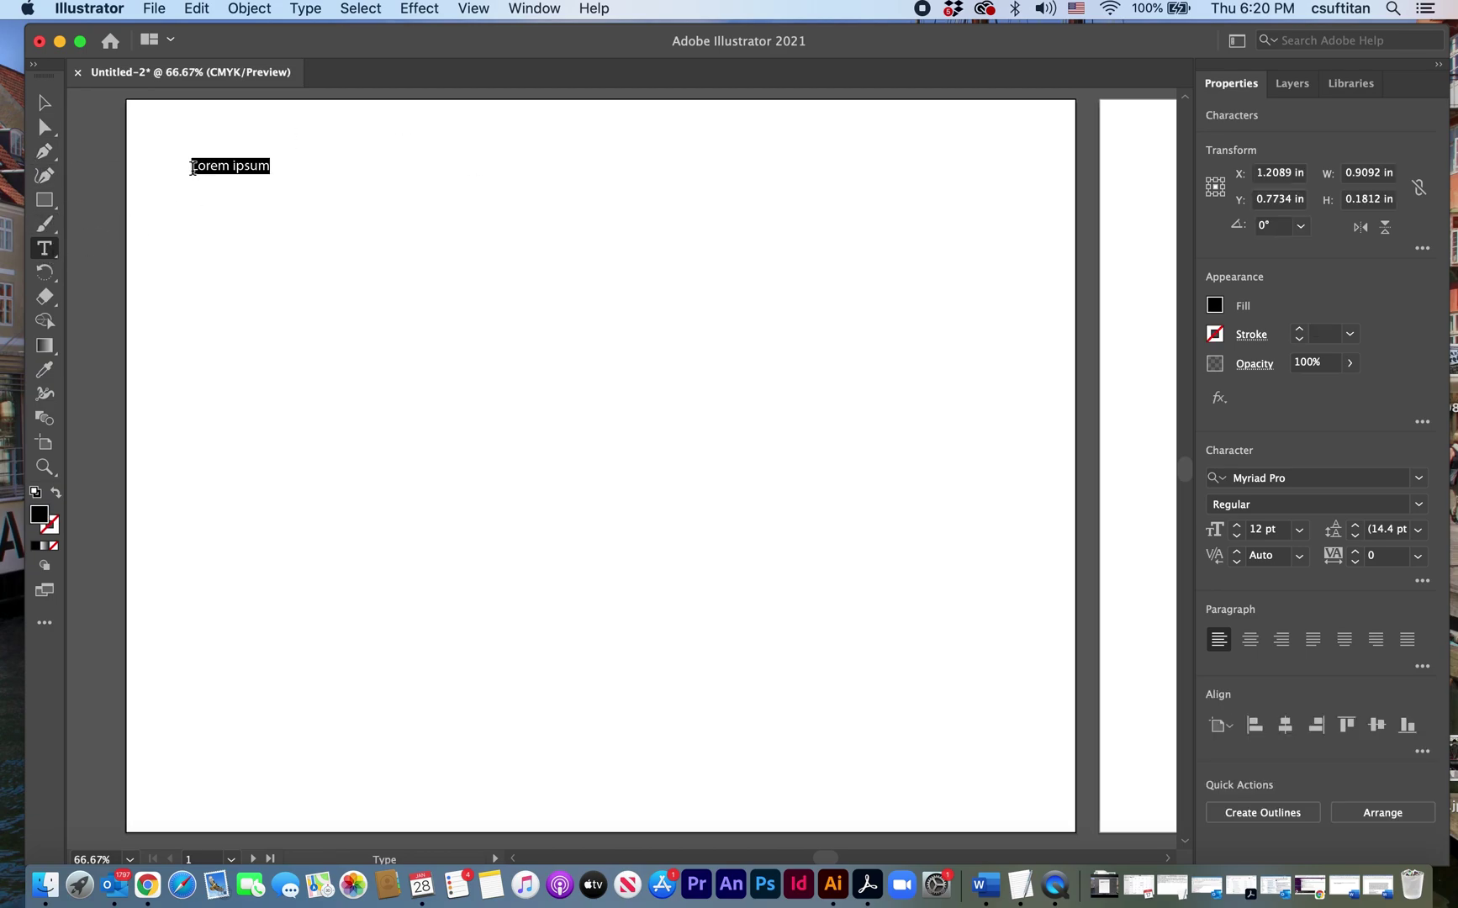
{"action": "type", "text": "\"Someday I'll design a typeface without a K in it, and then let's see the bastards misspell my name.\" – Frederic Goudy (Myriad Pro Regular)"}
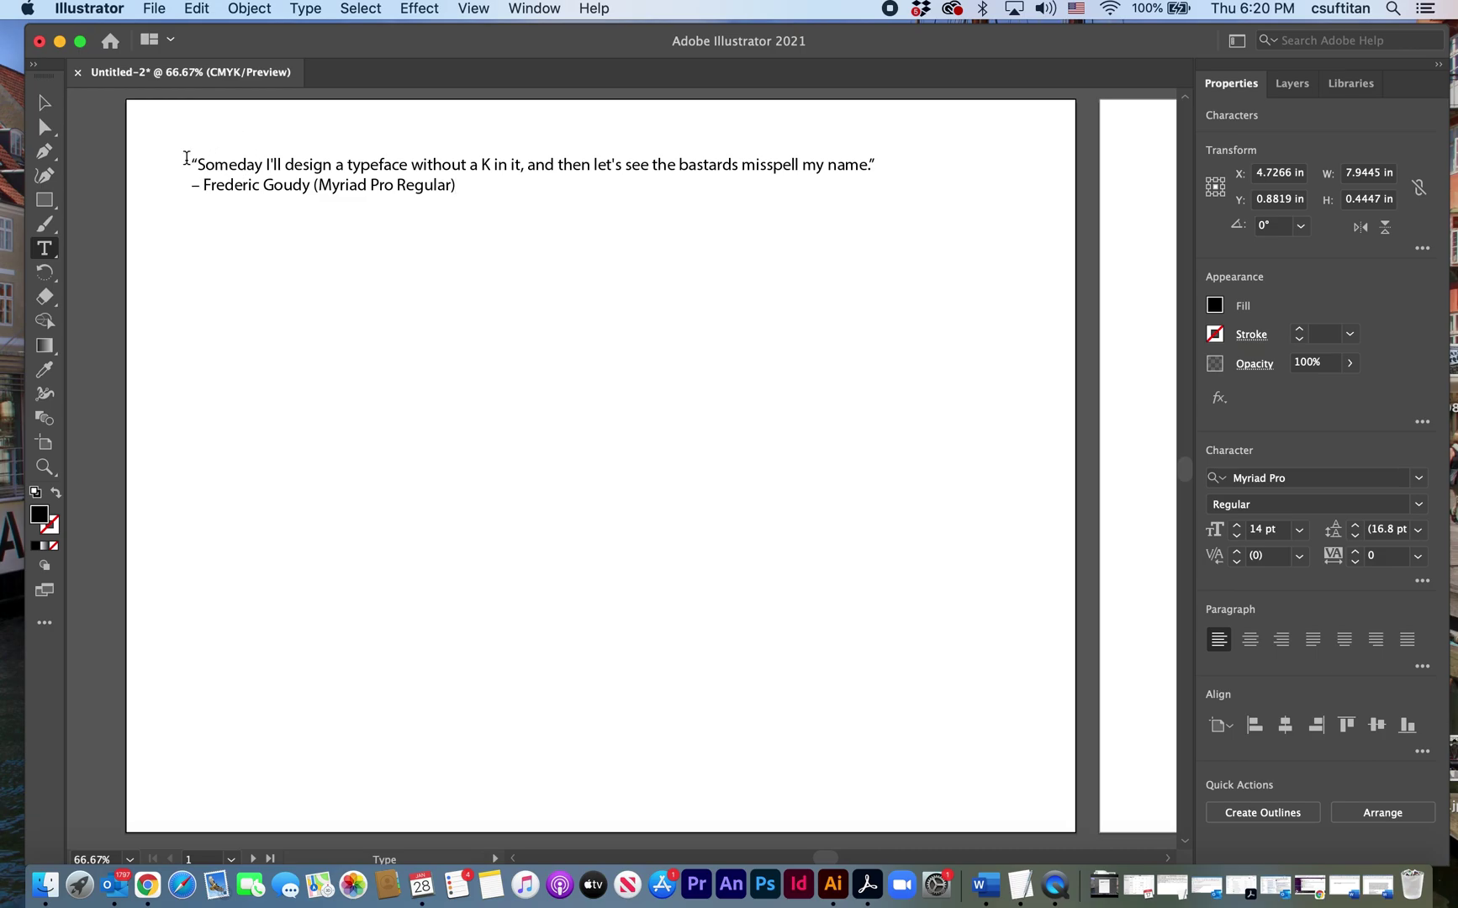
{"action": "left_click_drag", "start_coordinate": [187, 160], "coordinate": [475, 189]}
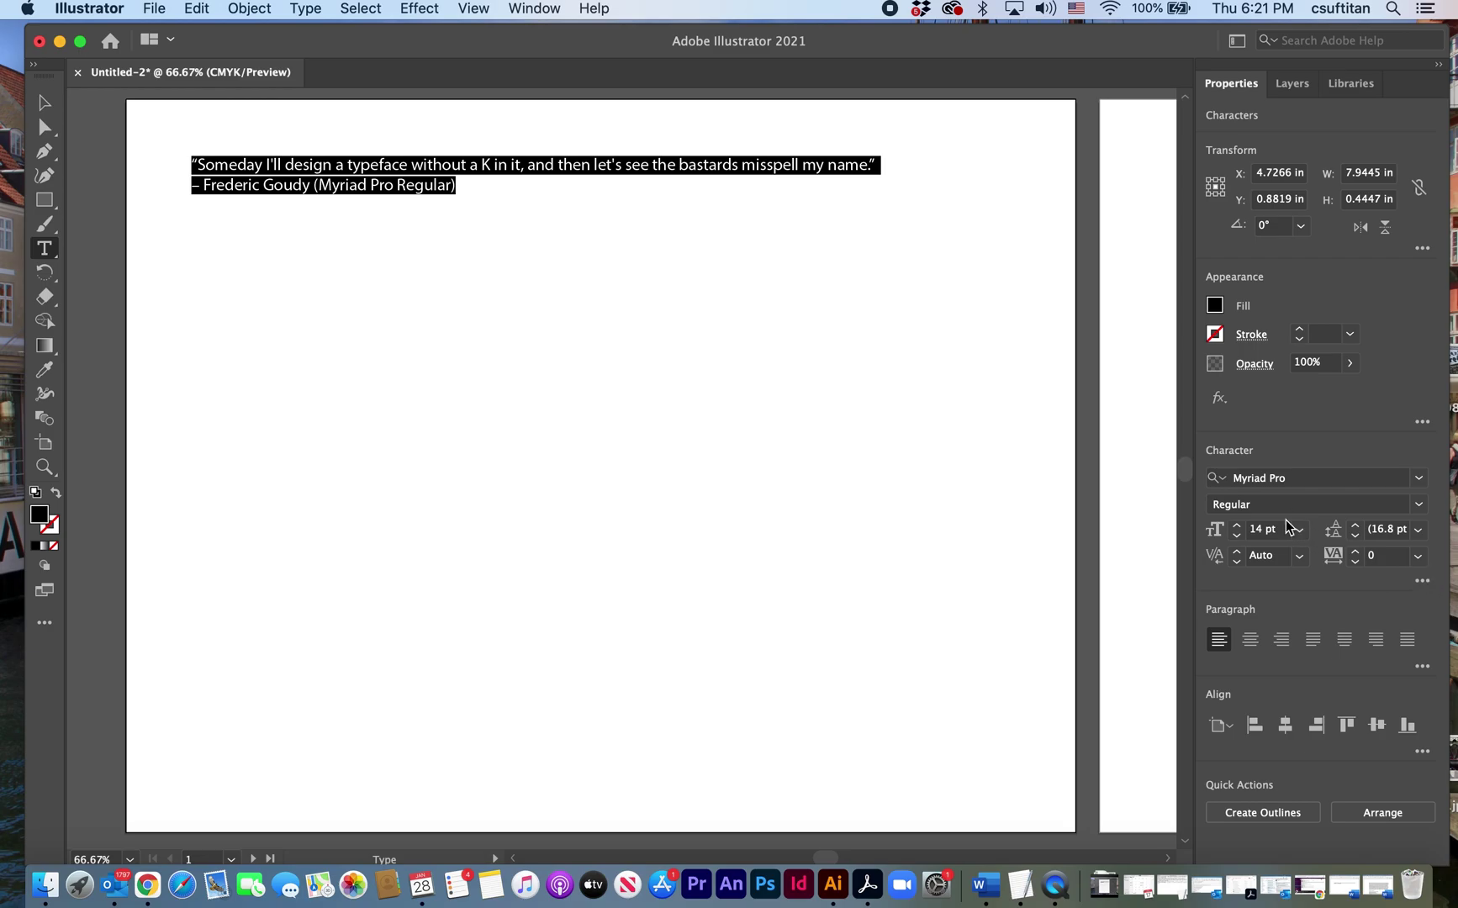
{"action": "key", "text": "super+shift+a"}
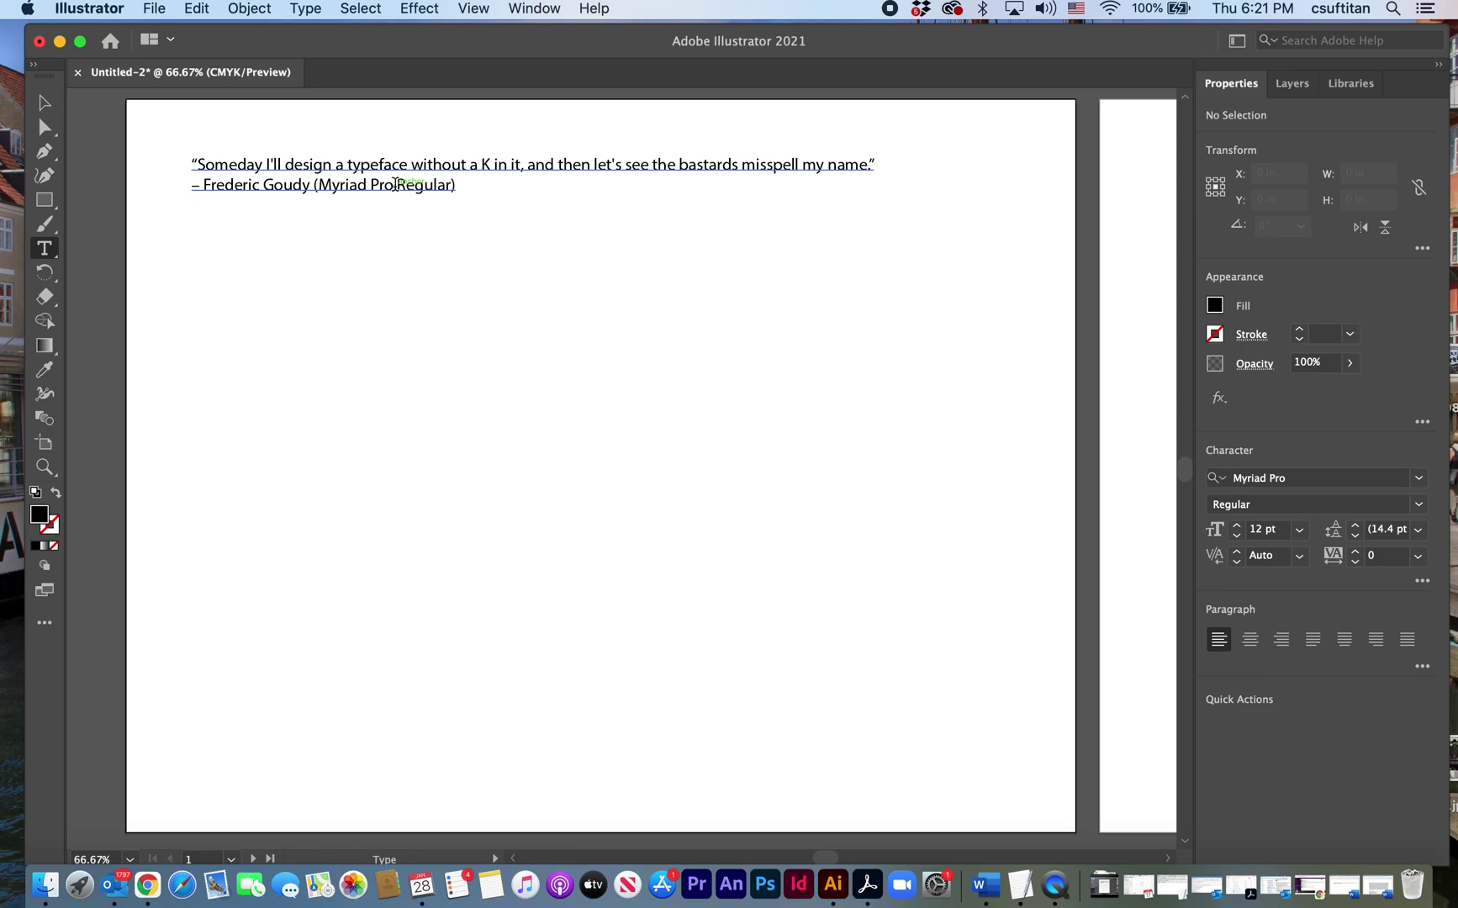
{"action": "left_click", "coordinate": [395, 184]}
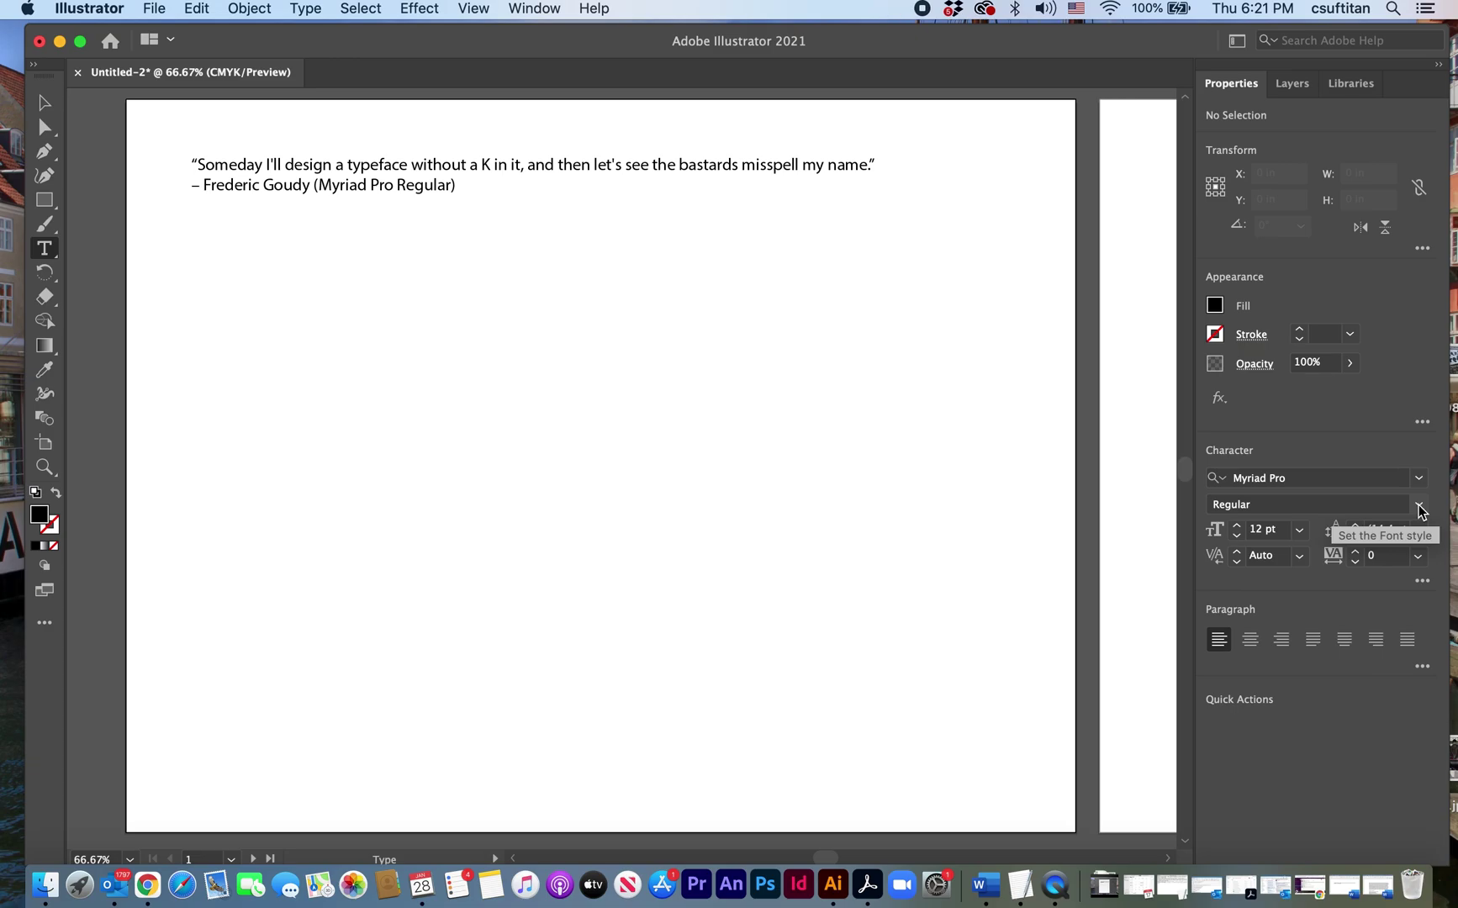
{"action": "left_click", "coordinate": [1419, 507]}
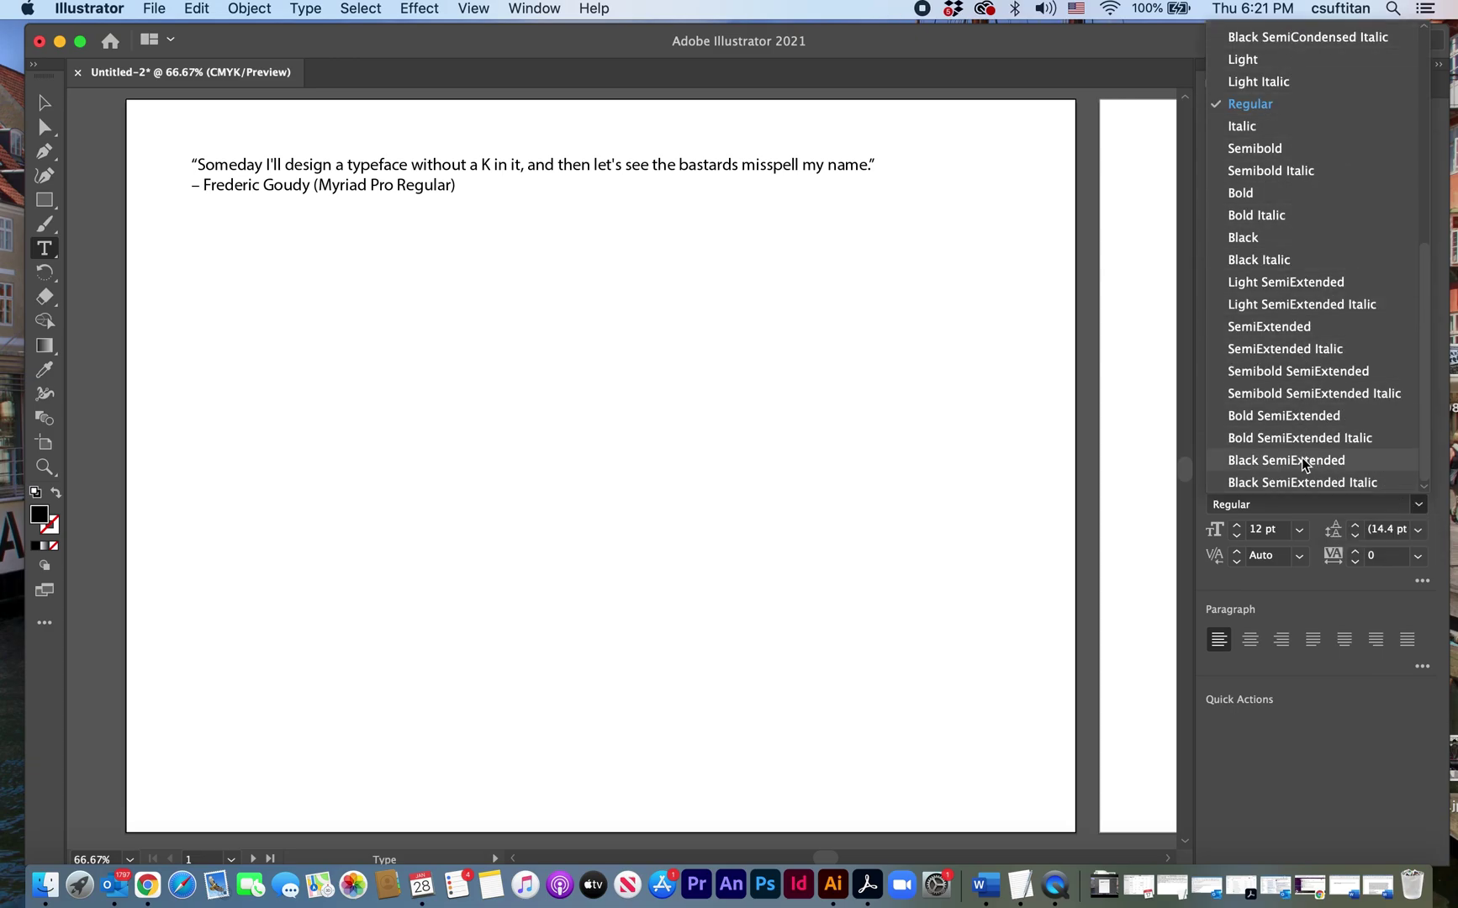
{"action": "left_click", "coordinate": [1249, 105]}
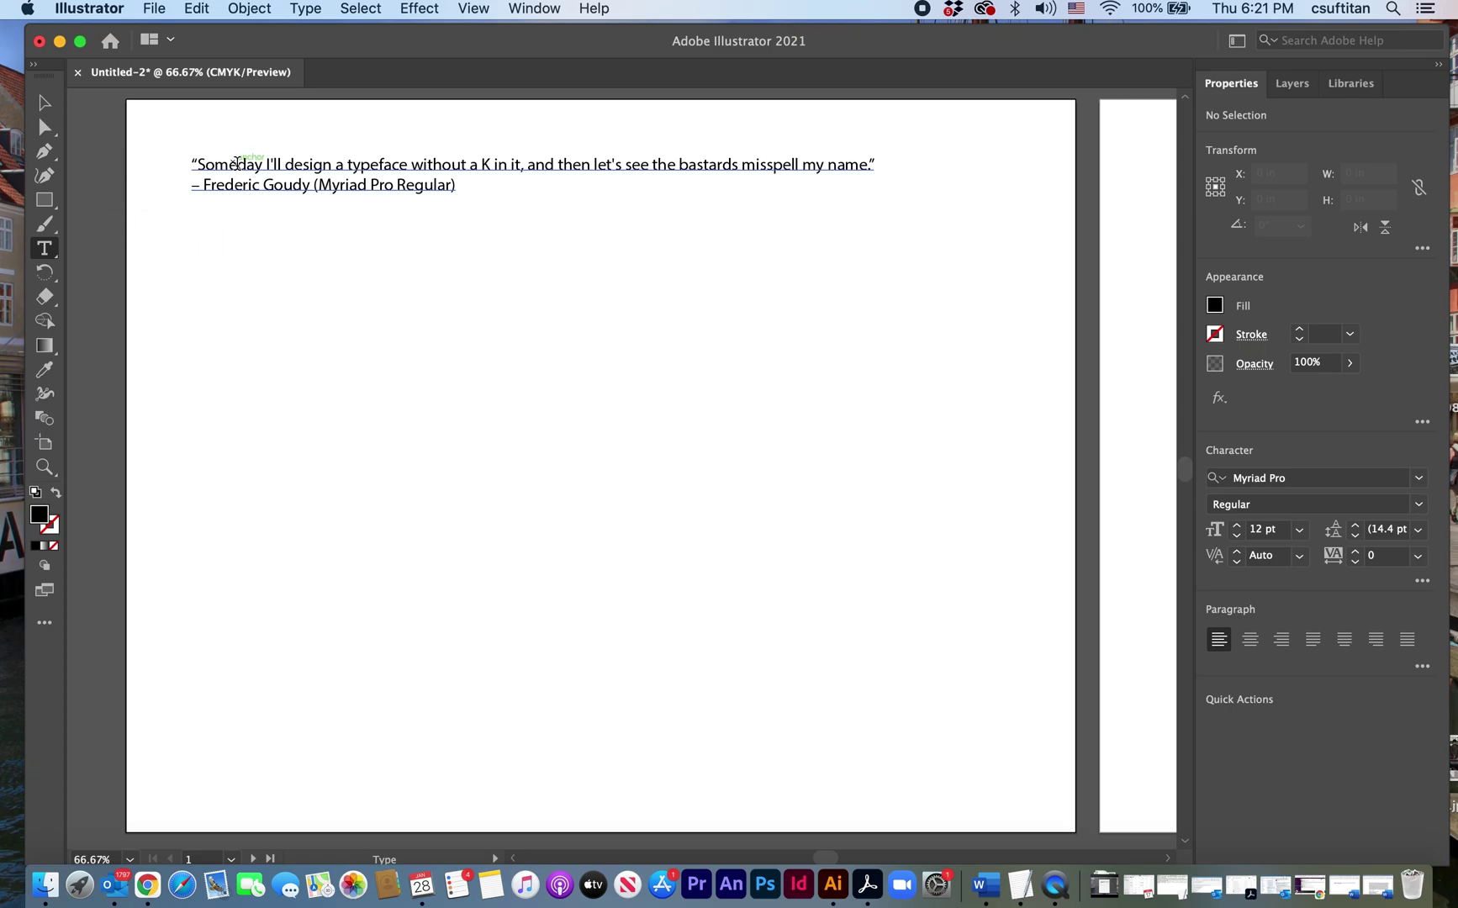
{"action": "left_click", "coordinate": [46, 101]}
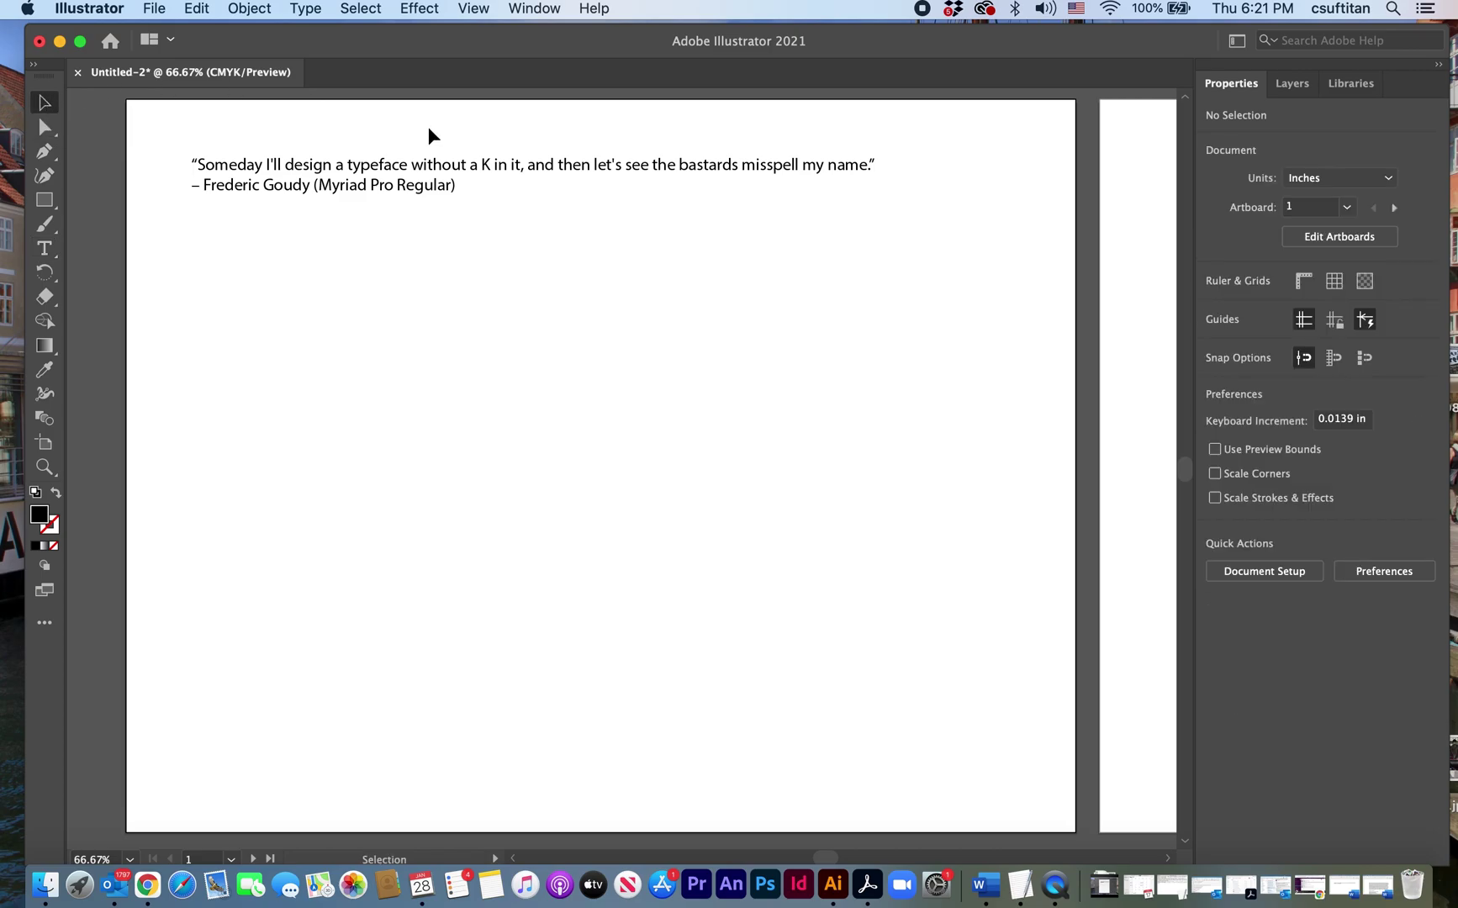
{"action": "left_click", "coordinate": [434, 173]}
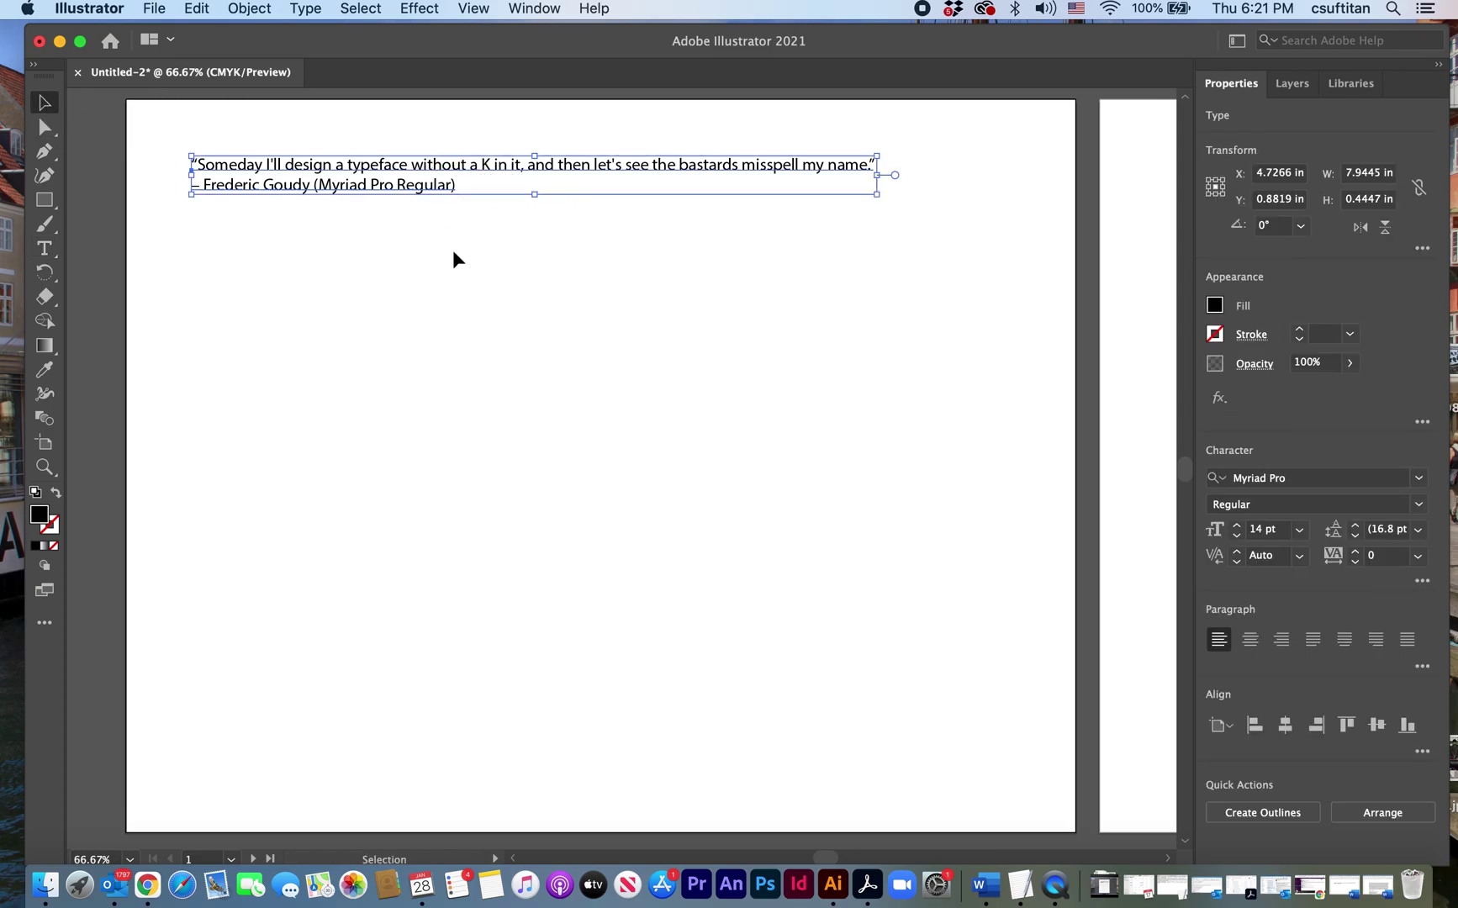
{"action": "left_click", "coordinate": [198, 8]}
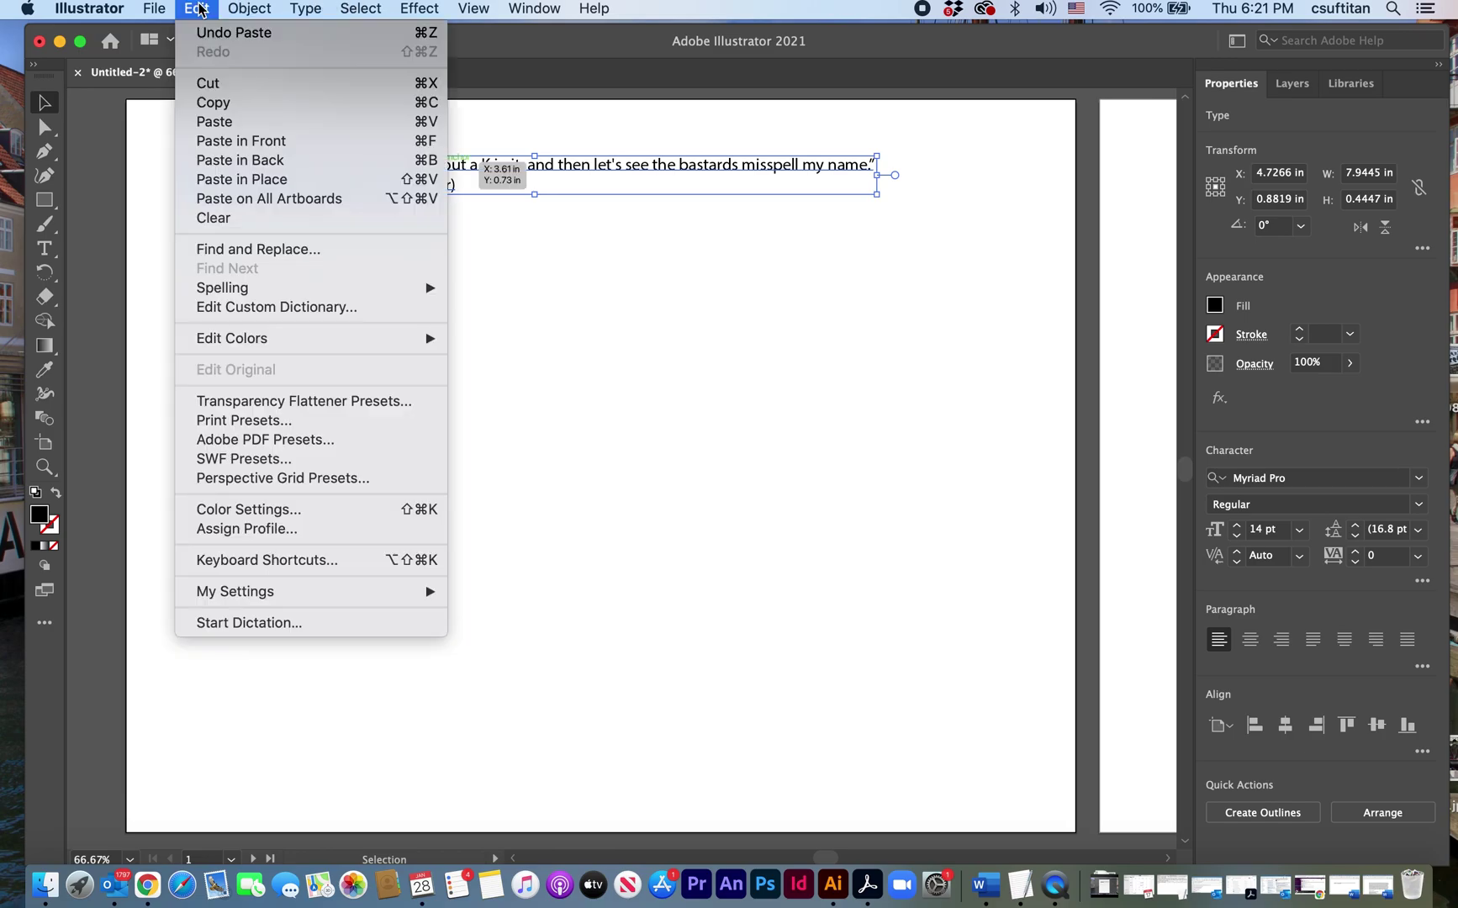
{"action": "left_click", "coordinate": [221, 102]}
{"action": "left_click", "coordinate": [197, 8]}
{"action": "left_click", "coordinate": [216, 122]}
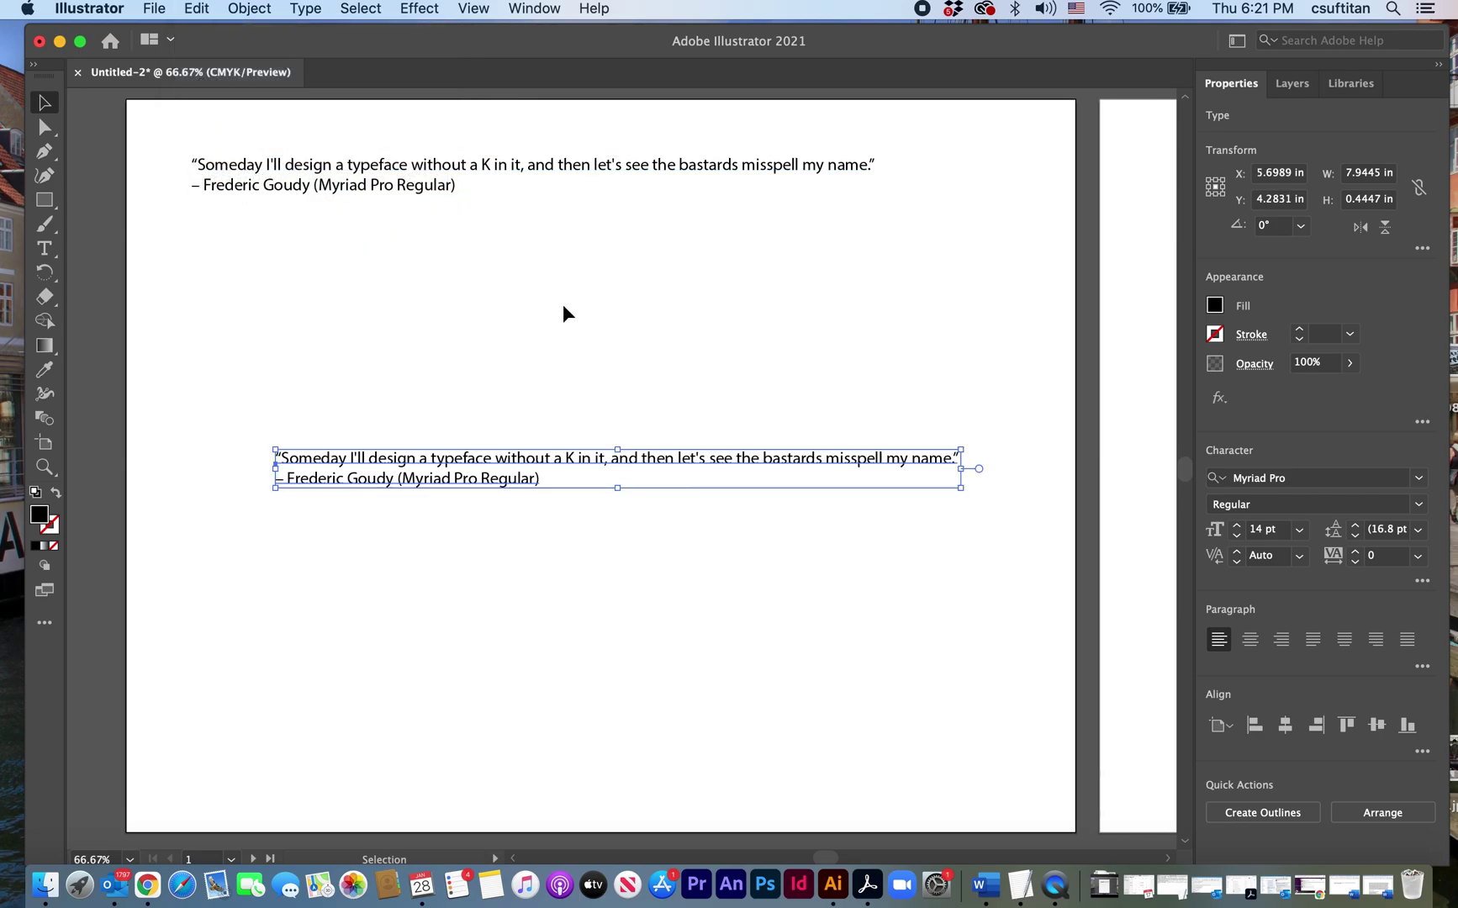
{"action": "left_click_drag", "start_coordinate": [538, 455], "coordinate": [448, 256]}
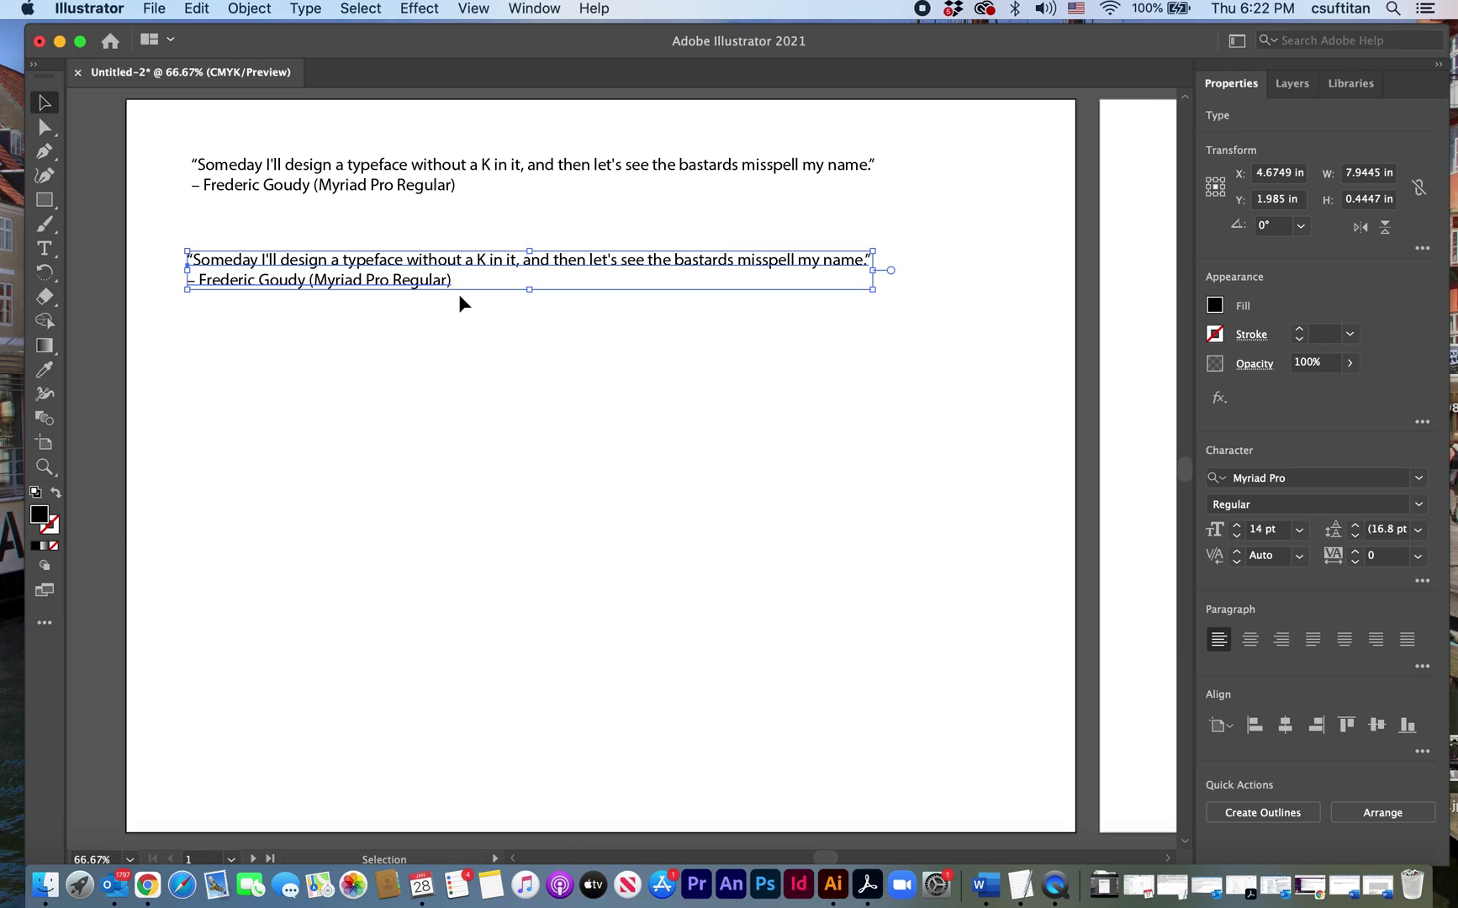
{"action": "key", "text": "Delete"}
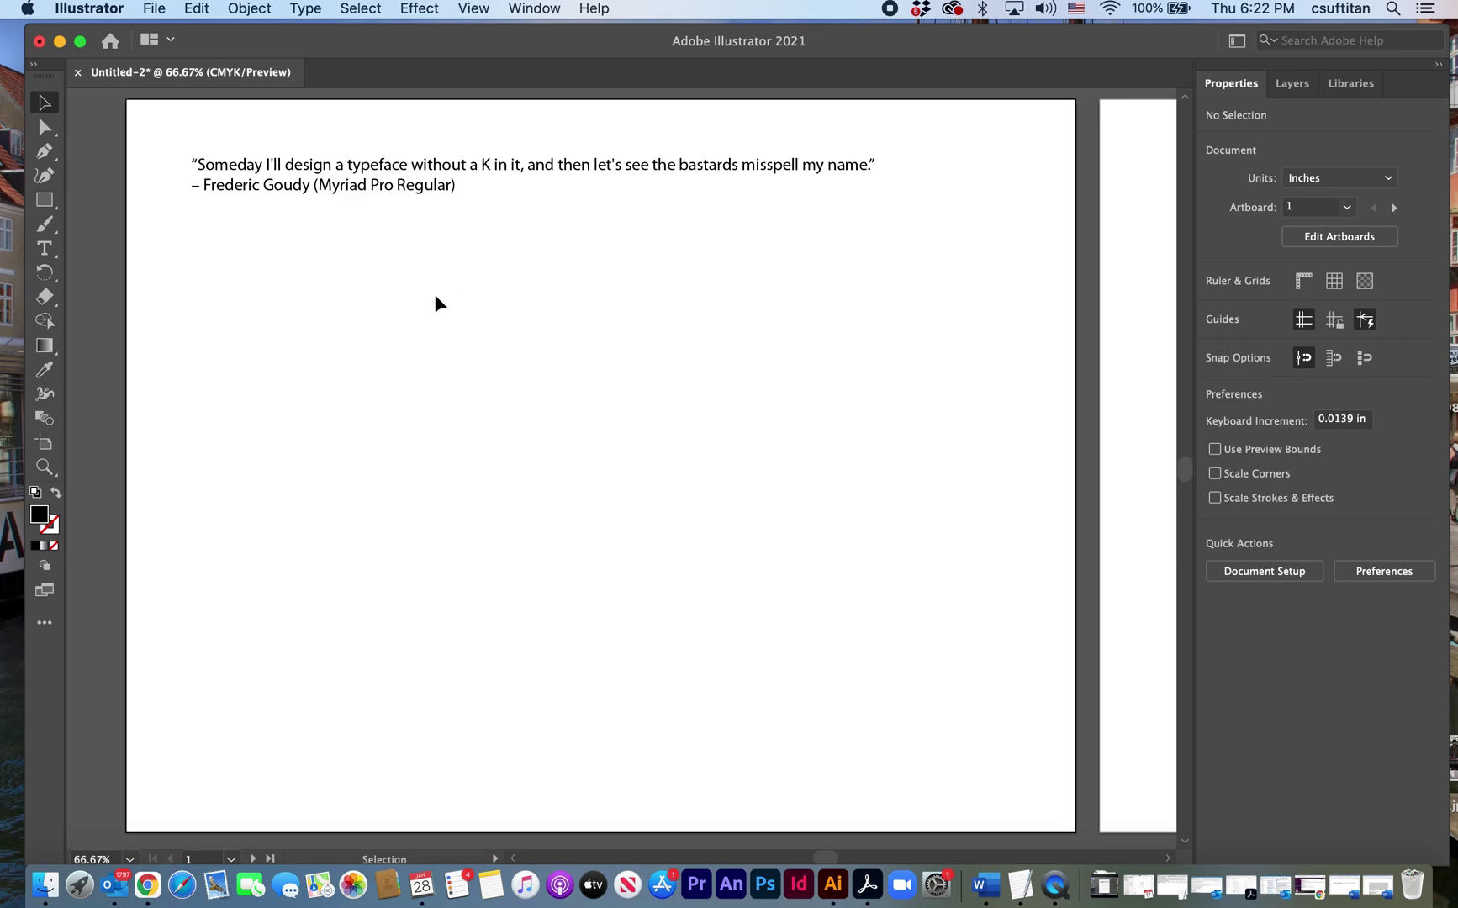
{"action": "left_click", "coordinate": [332, 172]}
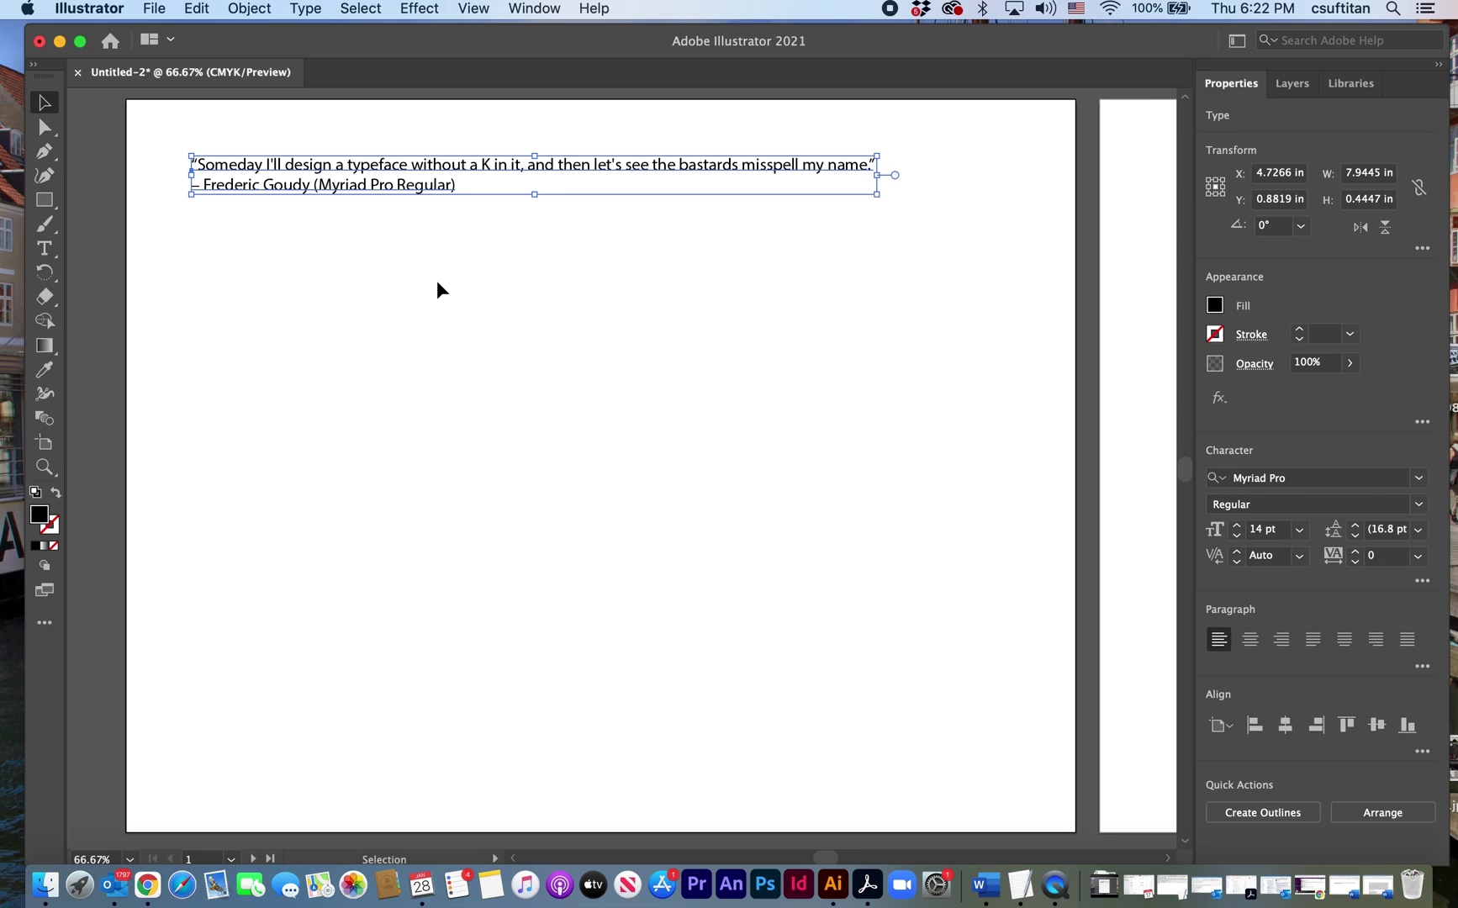
Duplicate the quote downward into six evenly spaced stacked copies, then deselect
{"action": "left_click_drag", "start_coordinate": [378, 175], "coordinate": [376, 532]}
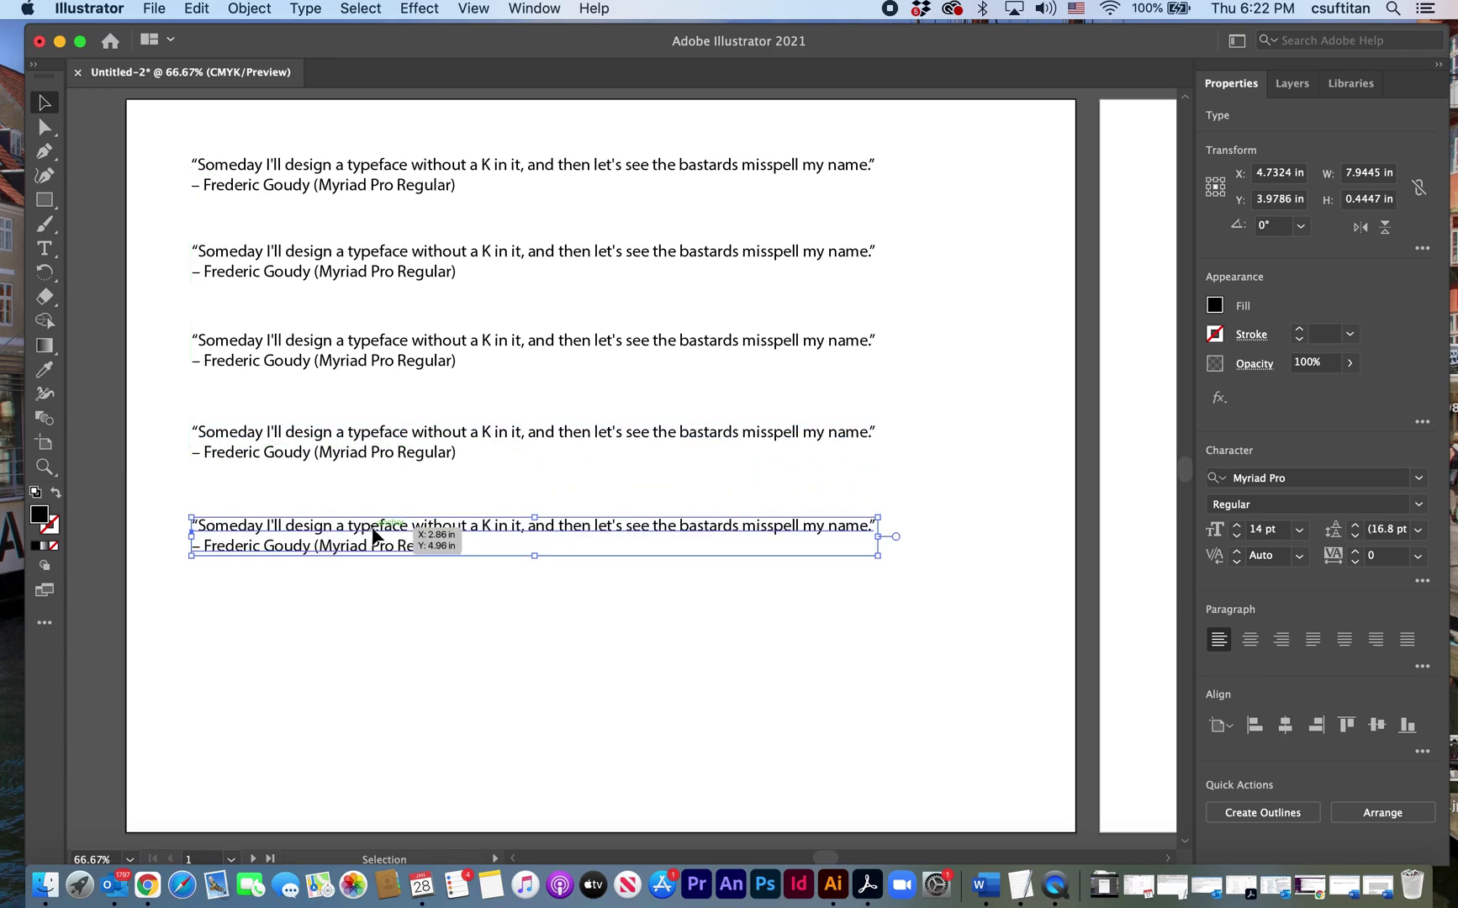
{"action": "left_click_drag", "start_coordinate": [375, 544], "coordinate": [376, 635]}
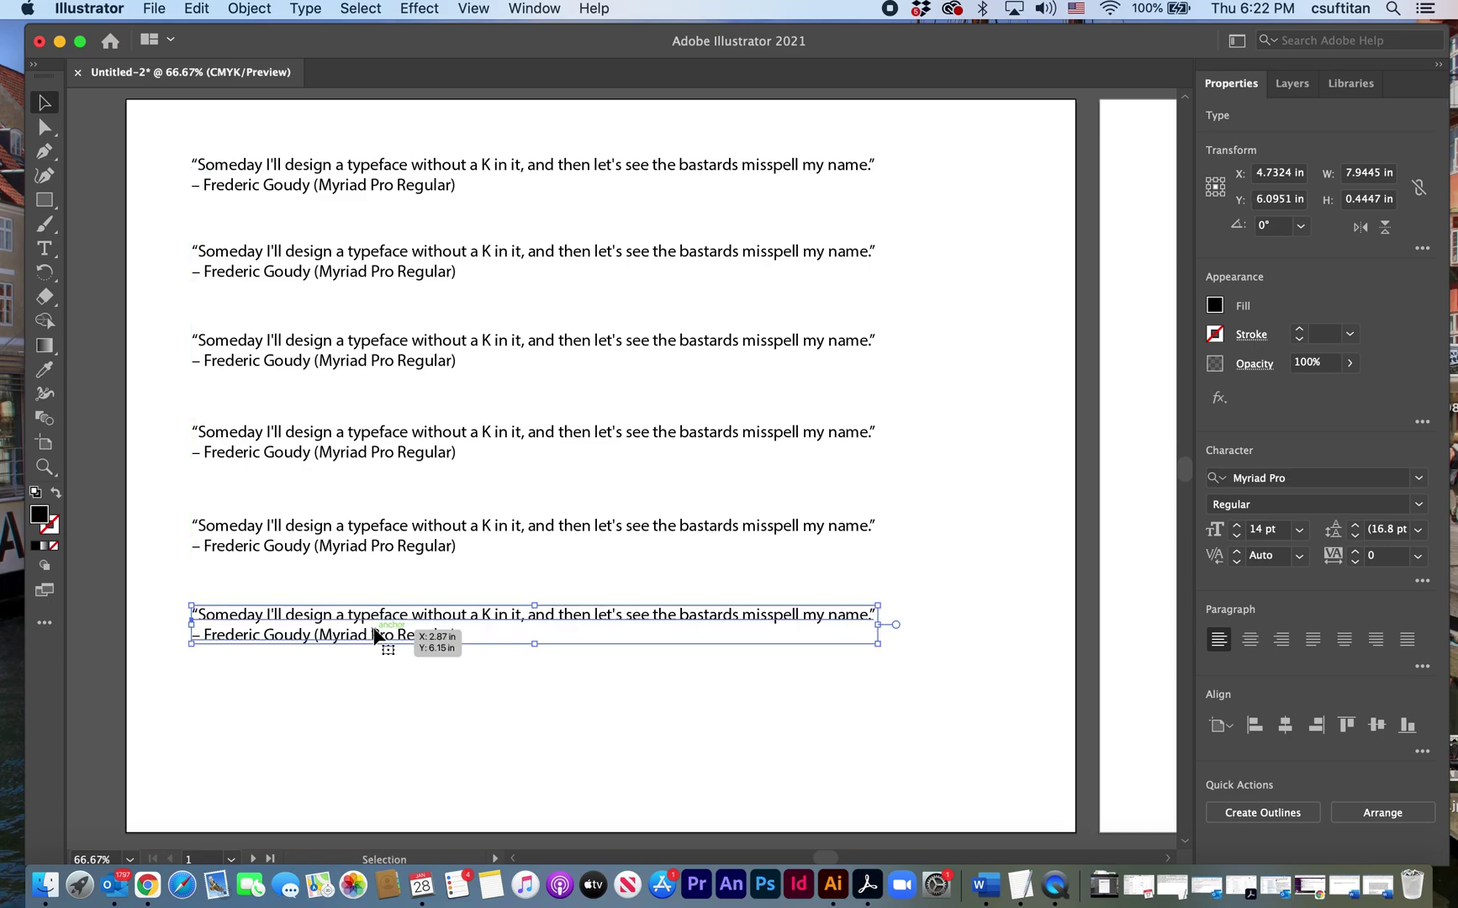
{"action": "left_click", "coordinate": [477, 732]}
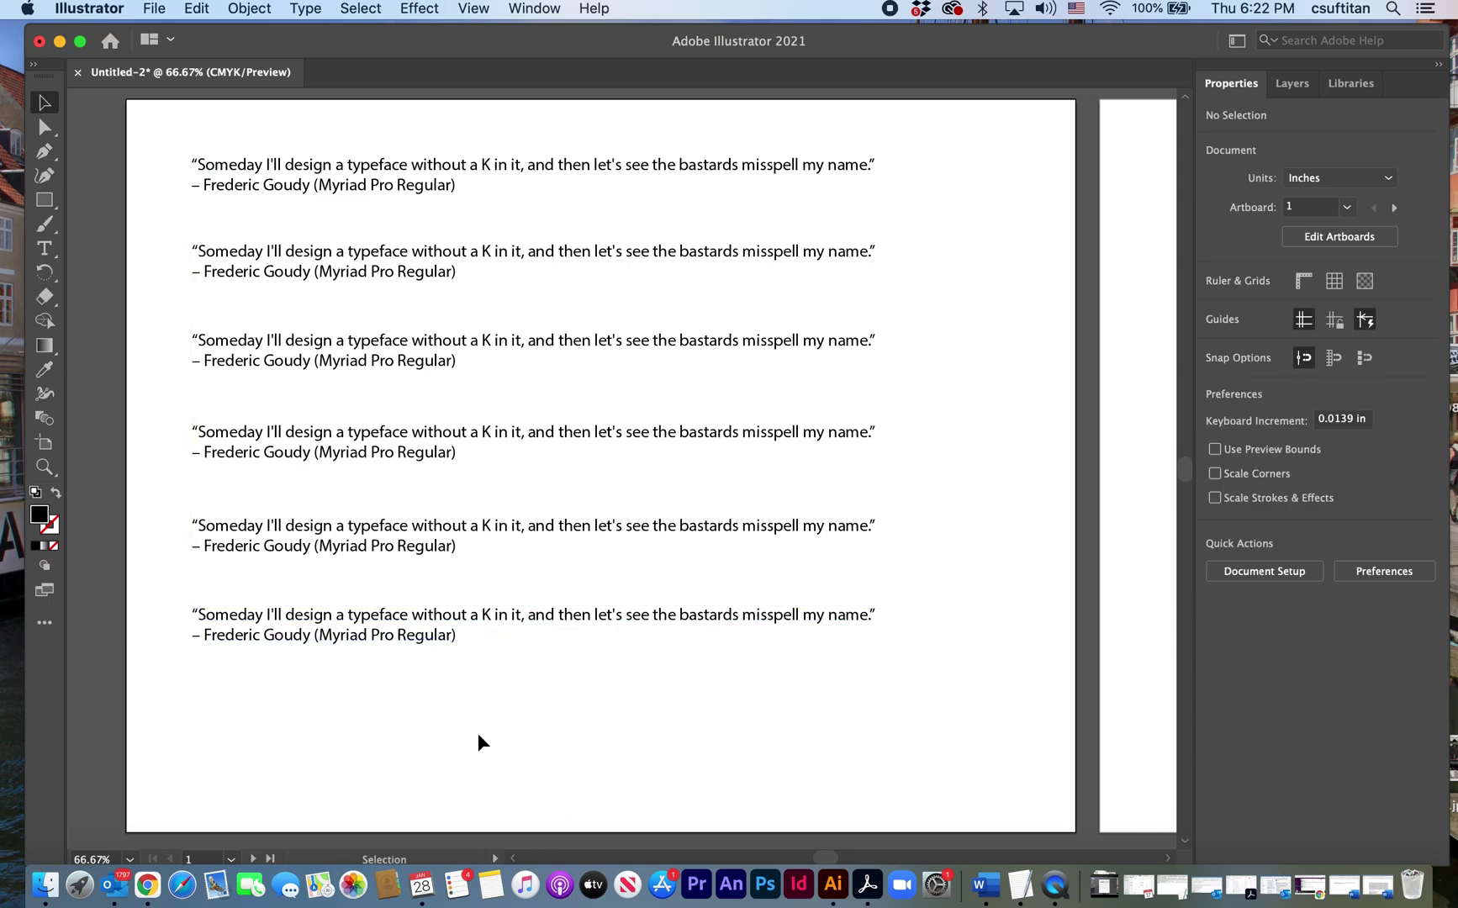
Select the second quote's text and apply the Goudy Old Style font family
{"action": "left_click", "coordinate": [237, 253]}
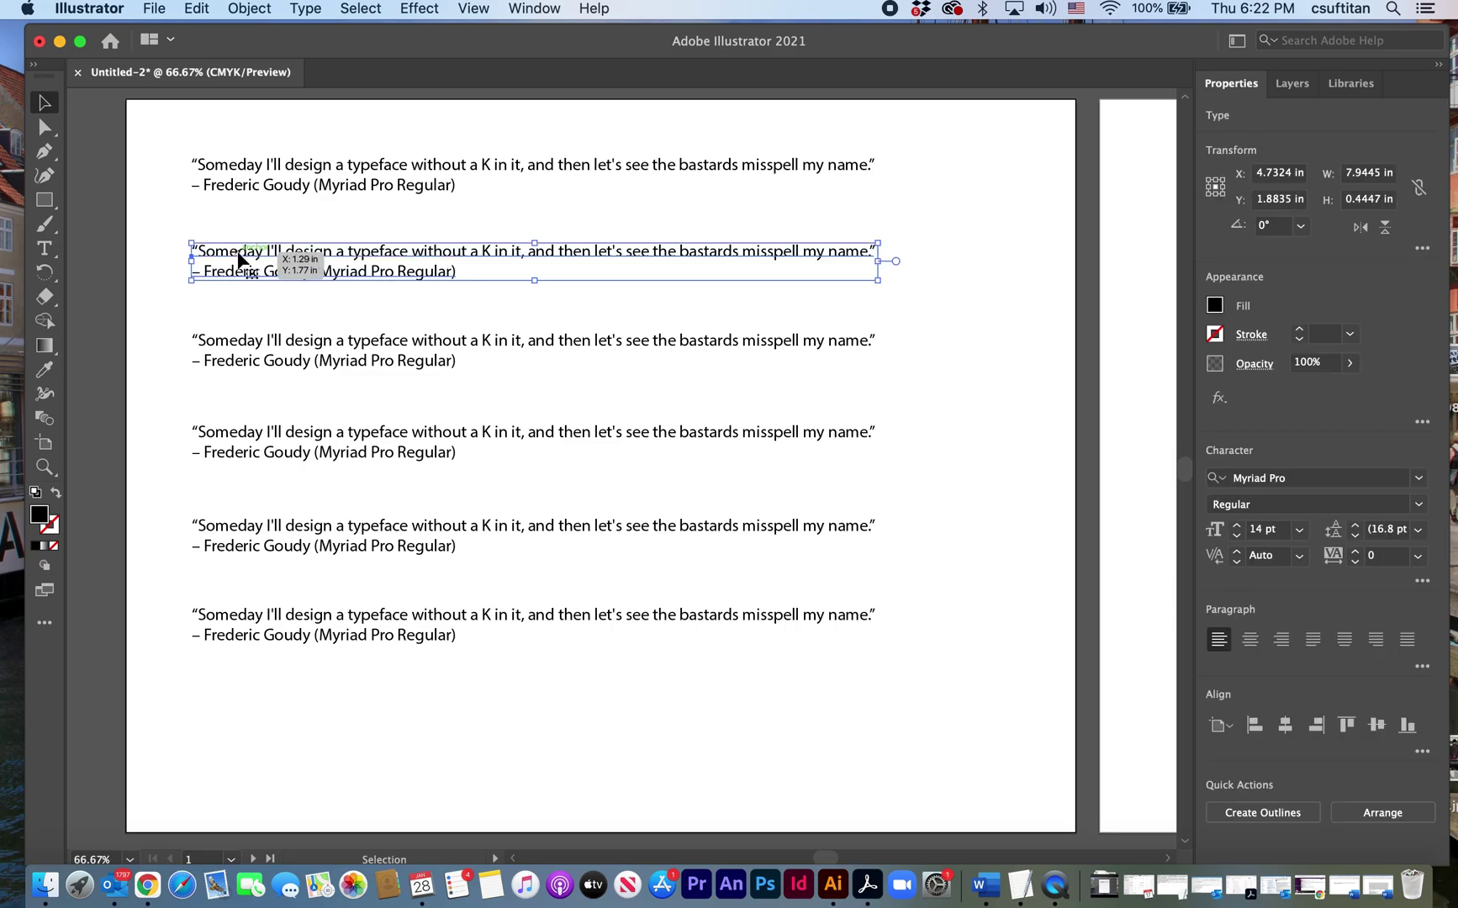
{"action": "left_click", "coordinate": [45, 247]}
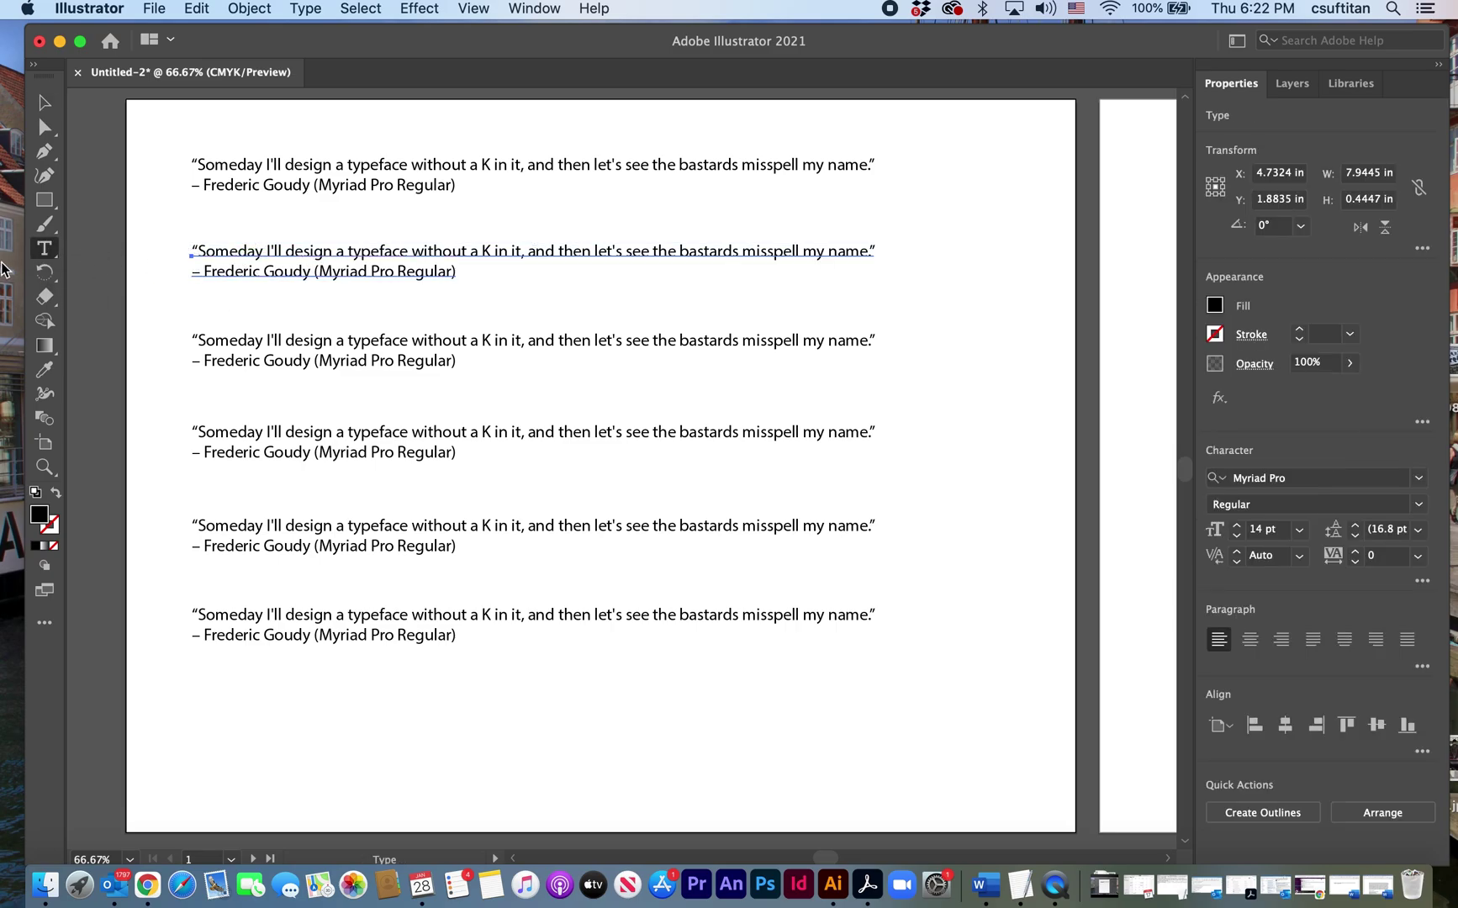
{"action": "left_click_drag", "start_coordinate": [193, 251], "coordinate": [521, 280]}
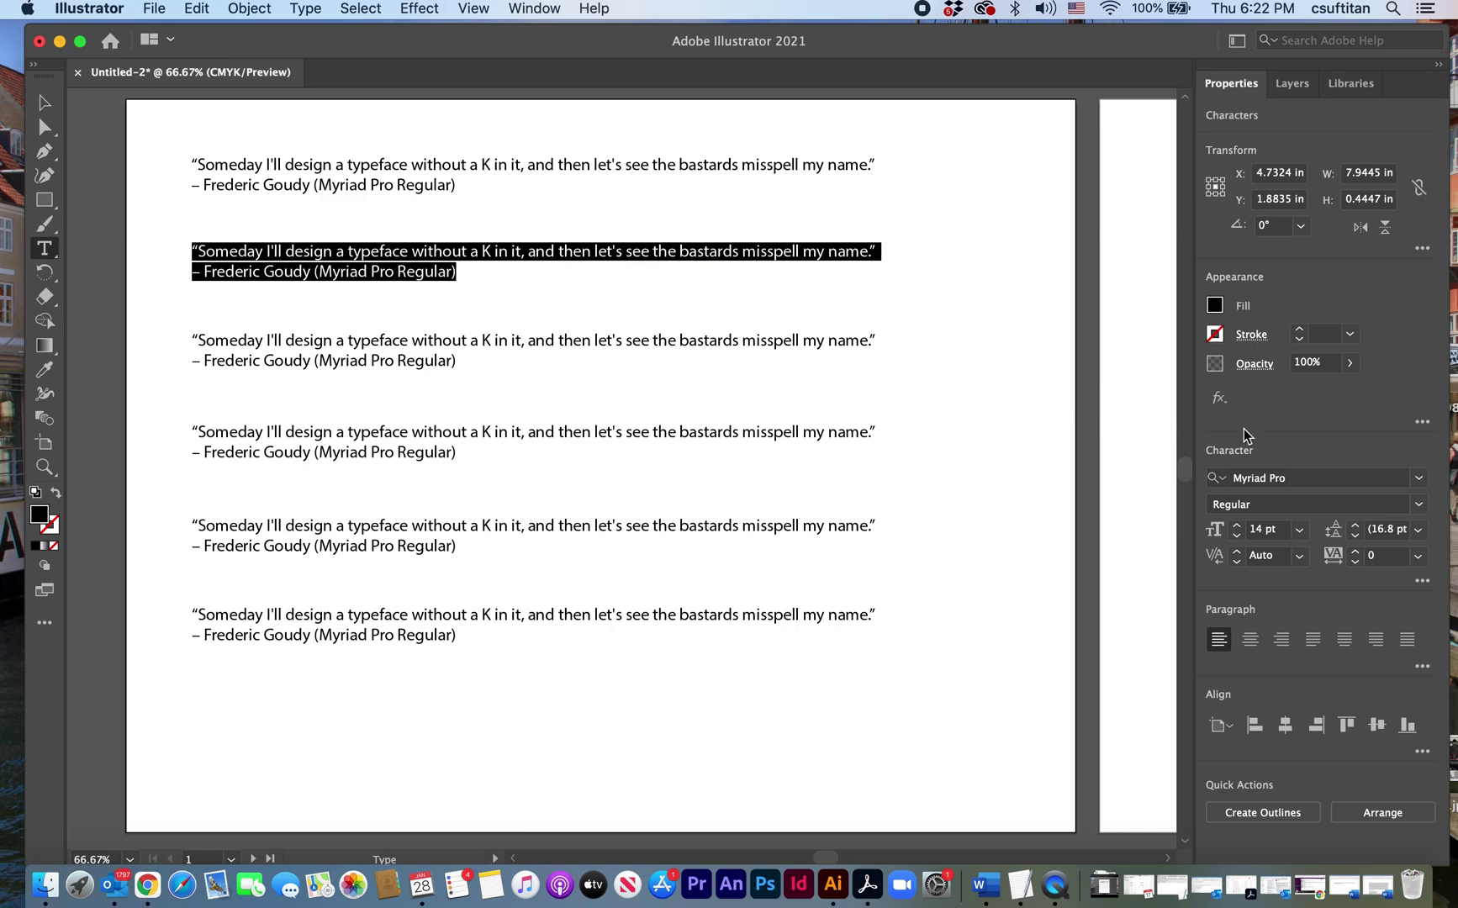
{"action": "left_click", "coordinate": [1419, 479]}
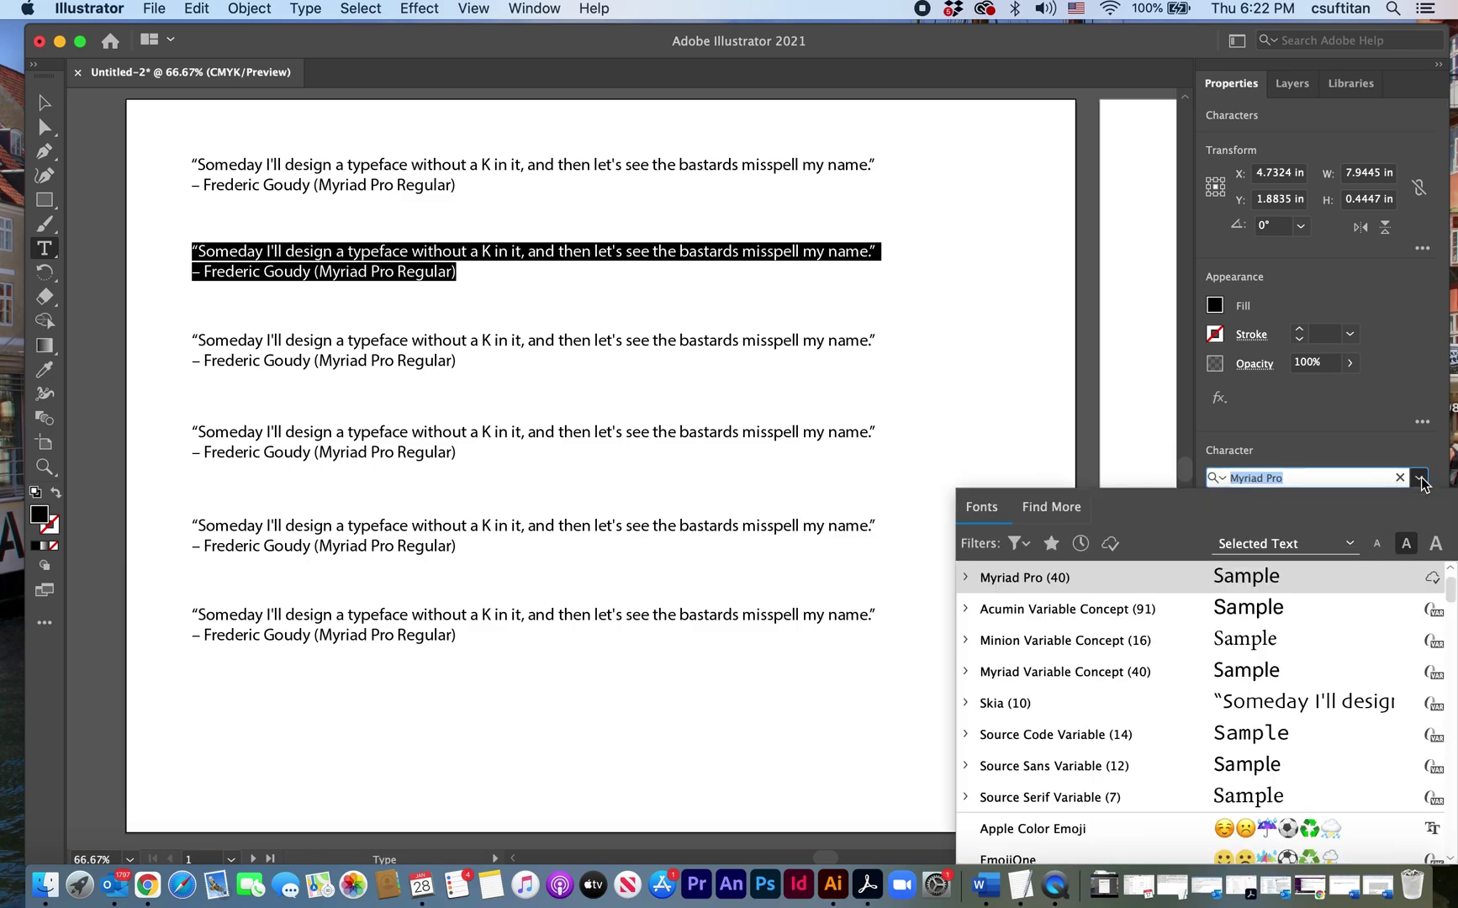
{"action": "scroll", "coordinate": [1204, 702], "scroll_direction": "down", "scroll_amount": 3}
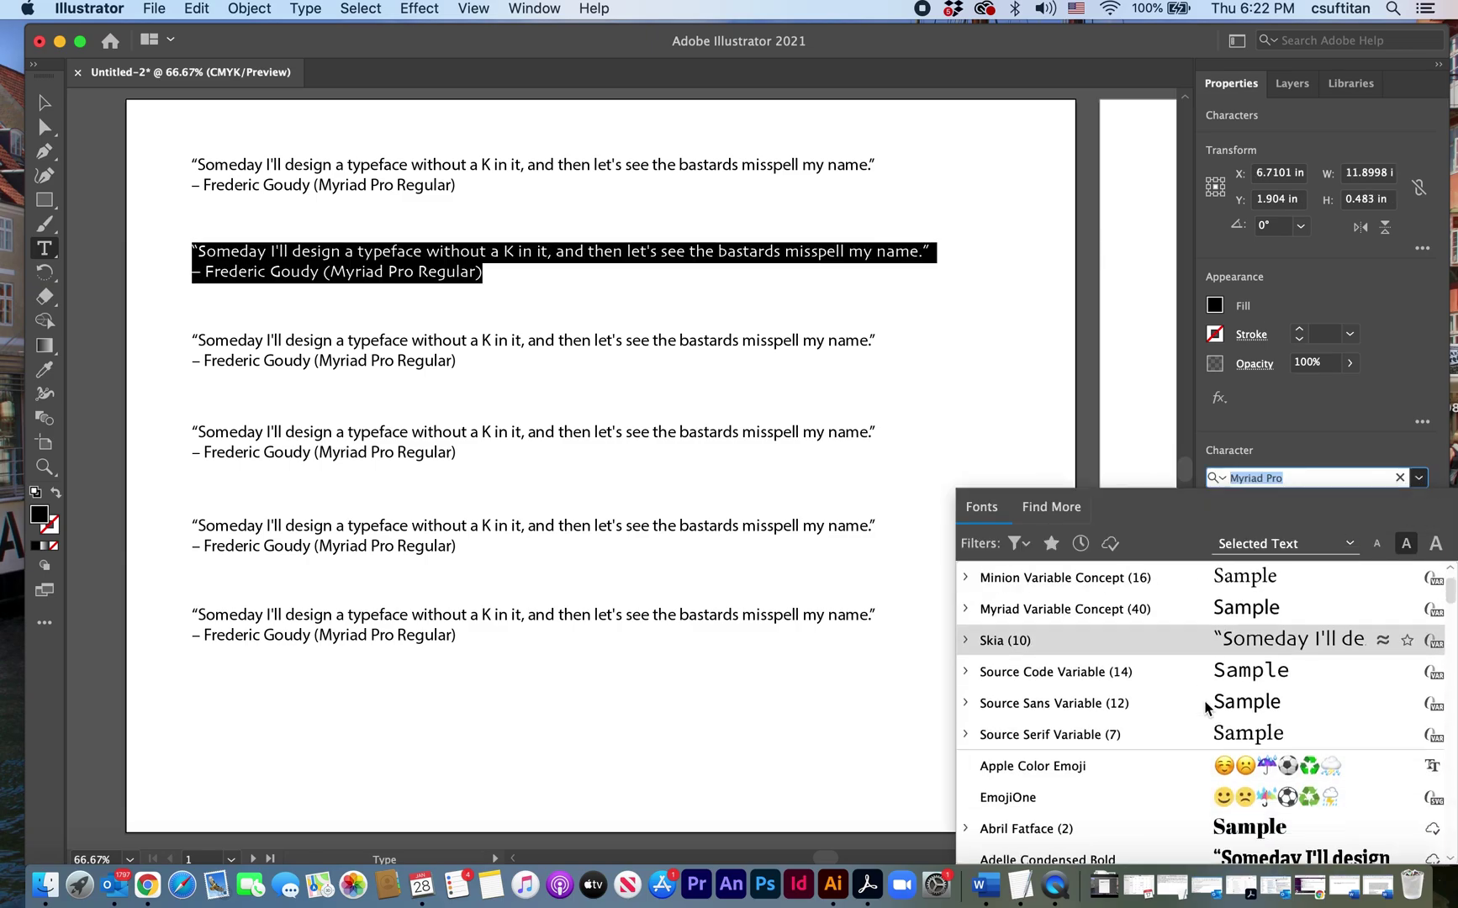
{"action": "scroll", "coordinate": [1204, 706], "scroll_direction": "down", "scroll_amount": 3}
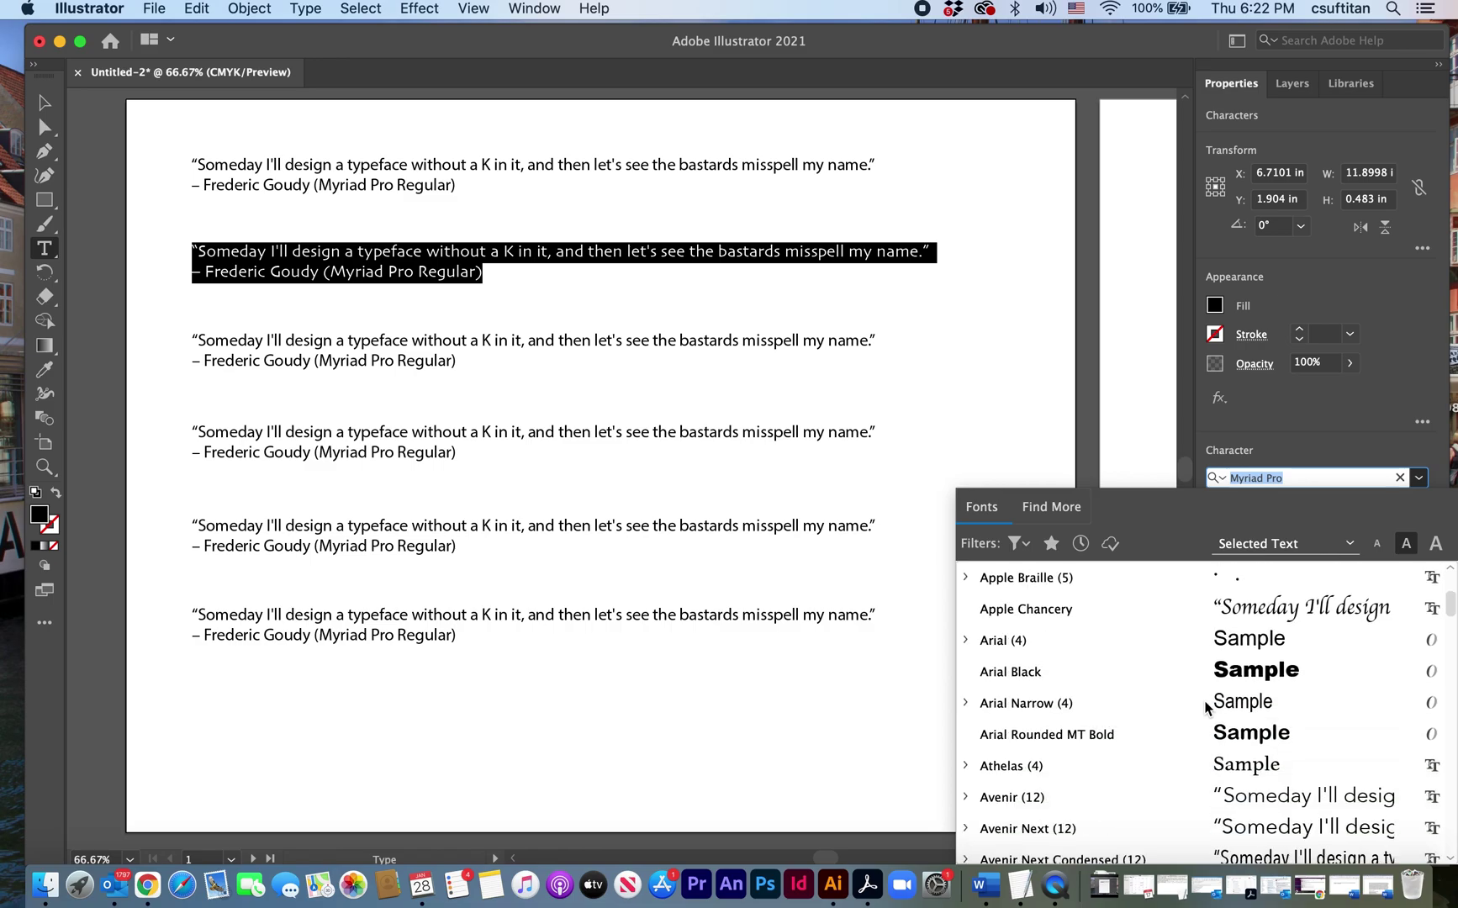
{"action": "scroll", "coordinate": [1206, 706], "scroll_direction": "down", "scroll_amount": 6}
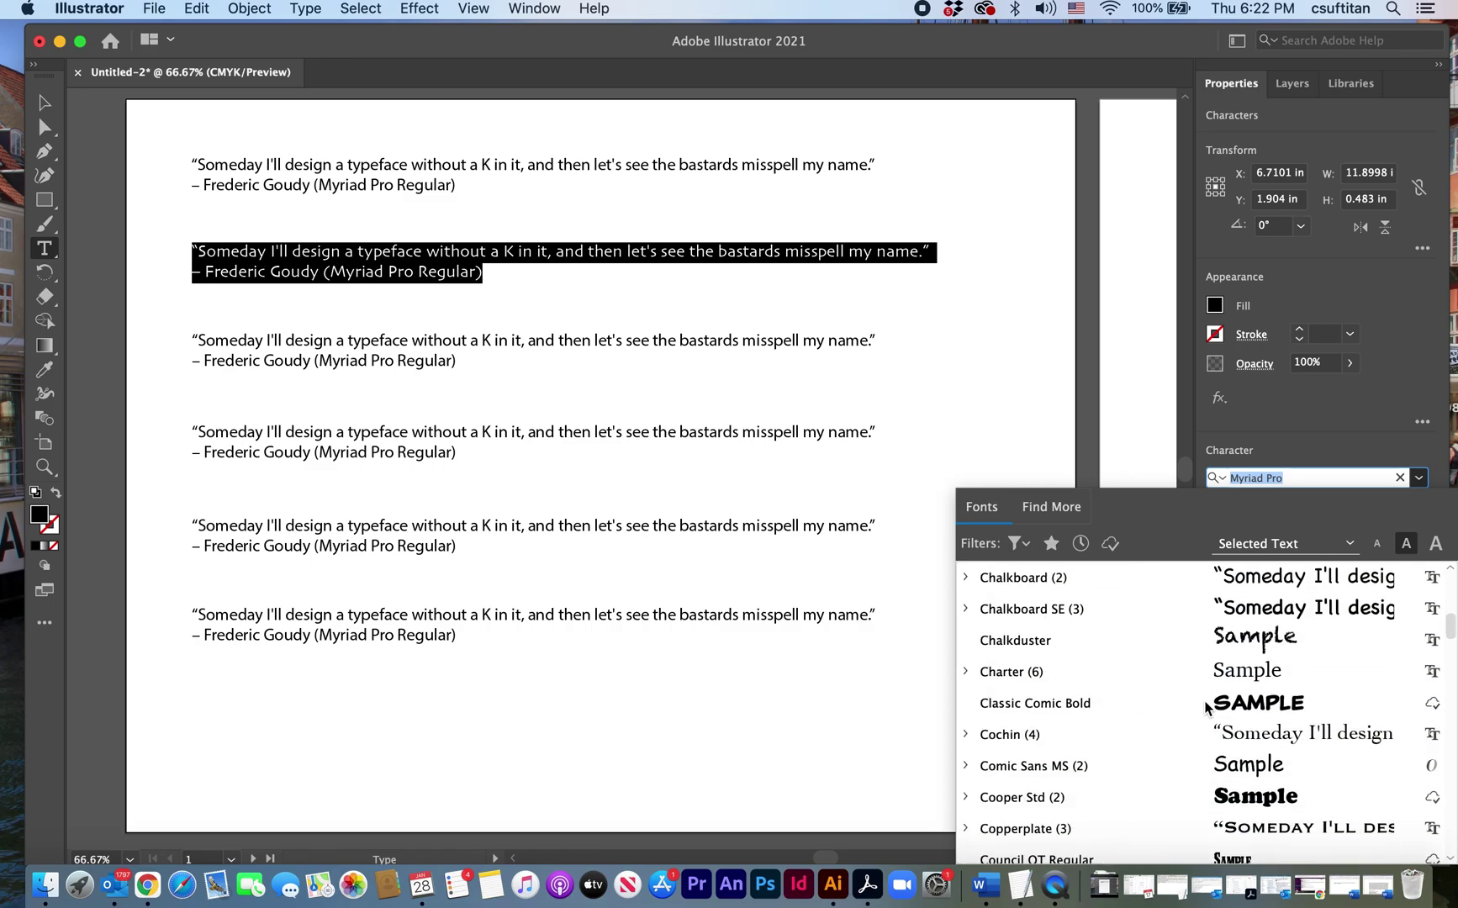
{"action": "scroll", "coordinate": [1205, 706], "scroll_direction": "down", "scroll_amount": 5}
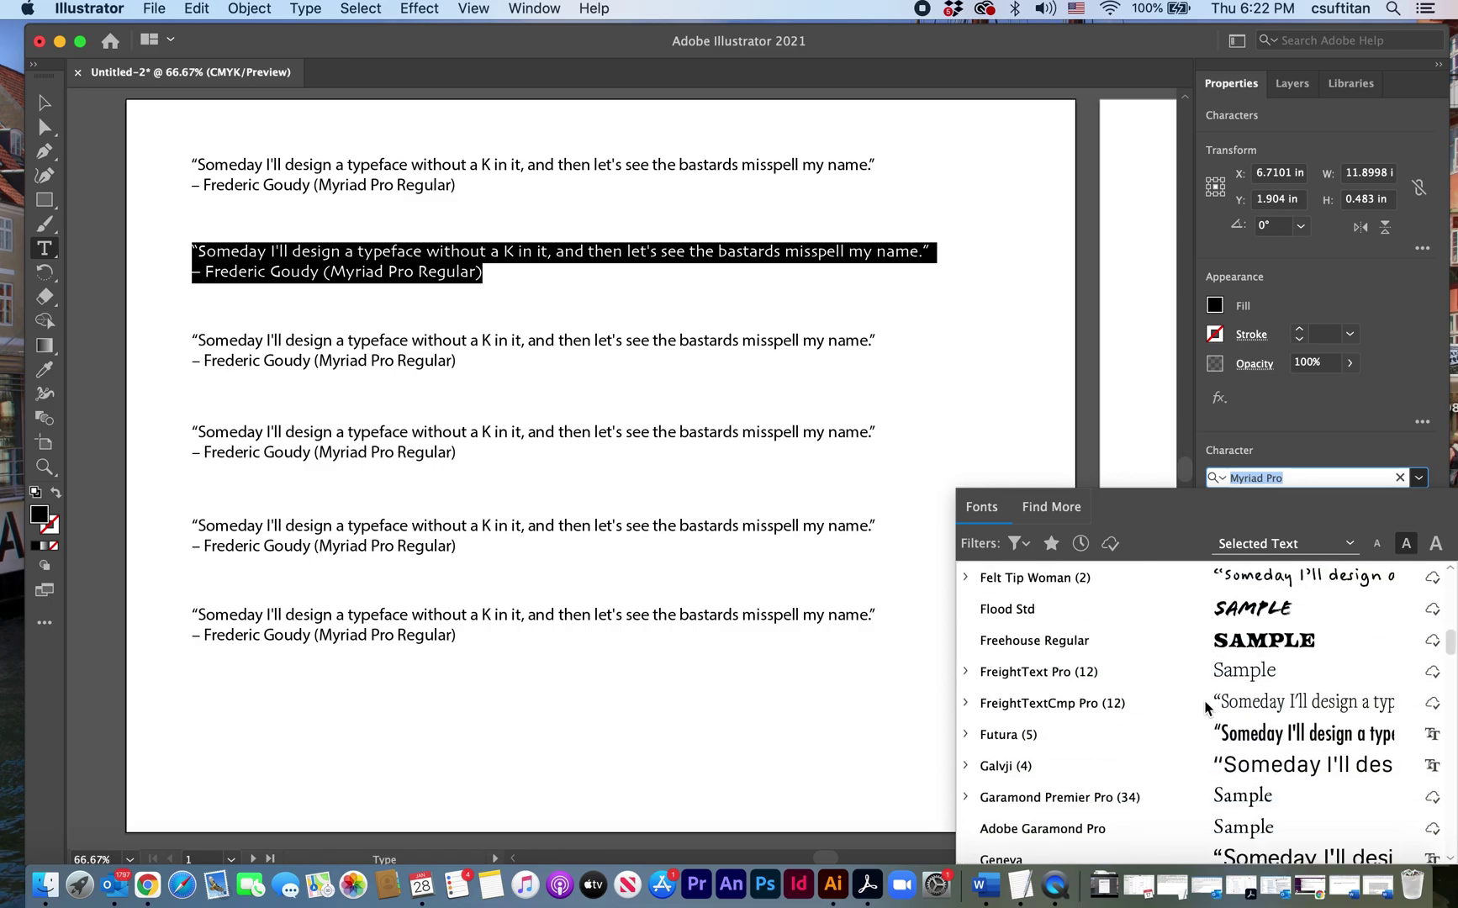
{"action": "scroll", "coordinate": [1205, 706], "scroll_direction": "down", "scroll_amount": 1}
{"action": "scroll", "coordinate": [1205, 706], "scroll_direction": "down", "scroll_amount": 3}
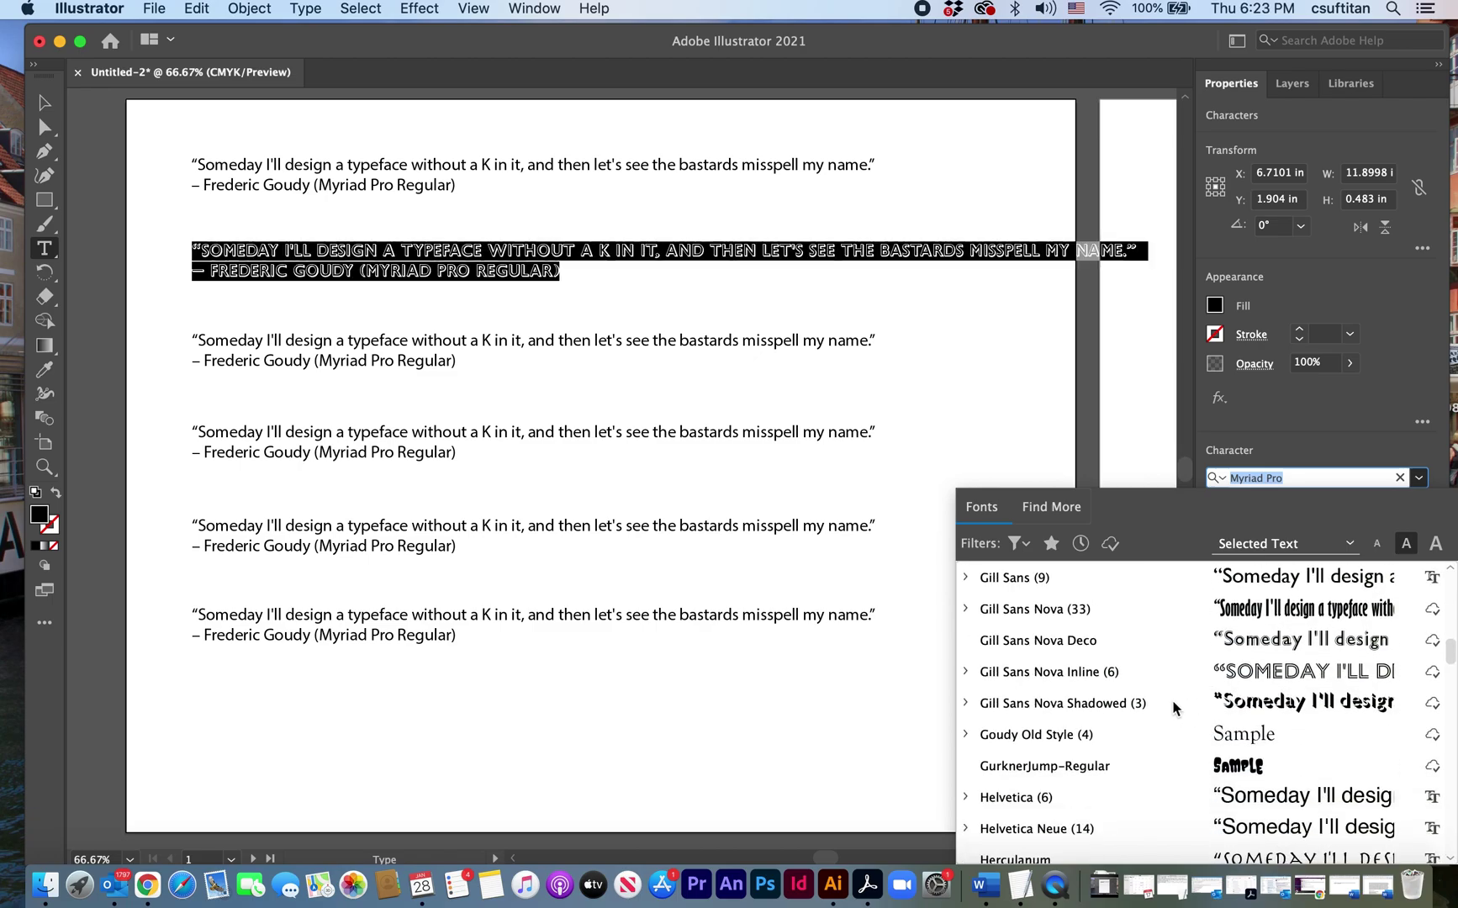
{"action": "left_click", "coordinate": [1014, 736]}
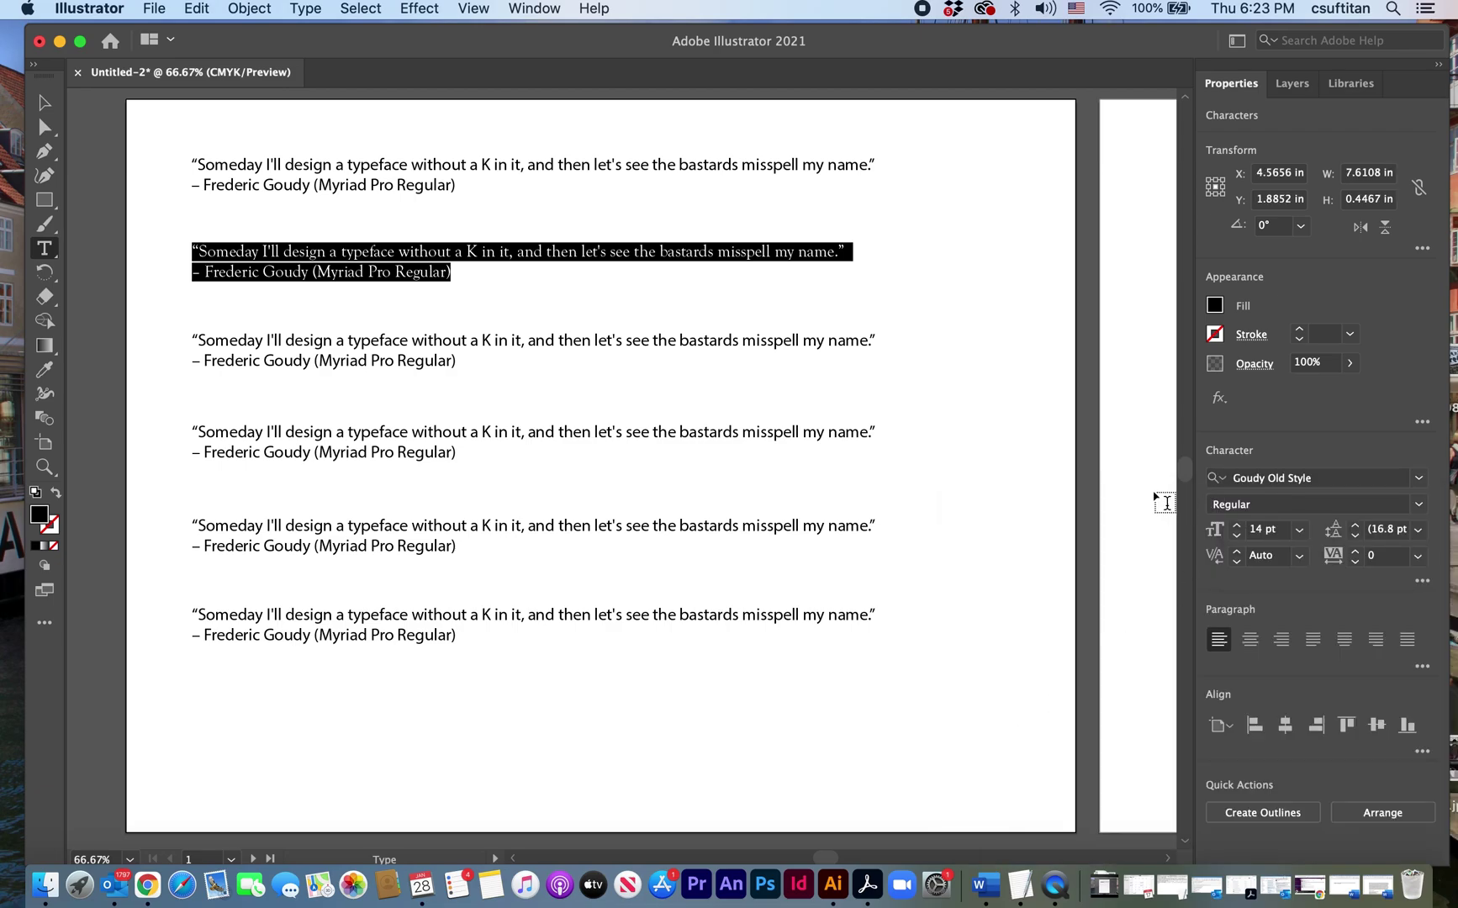
Set its style to Regular Italic and select 'Myriad Pro Regular' in its attribution
{"action": "left_click", "coordinate": [1419, 505]}
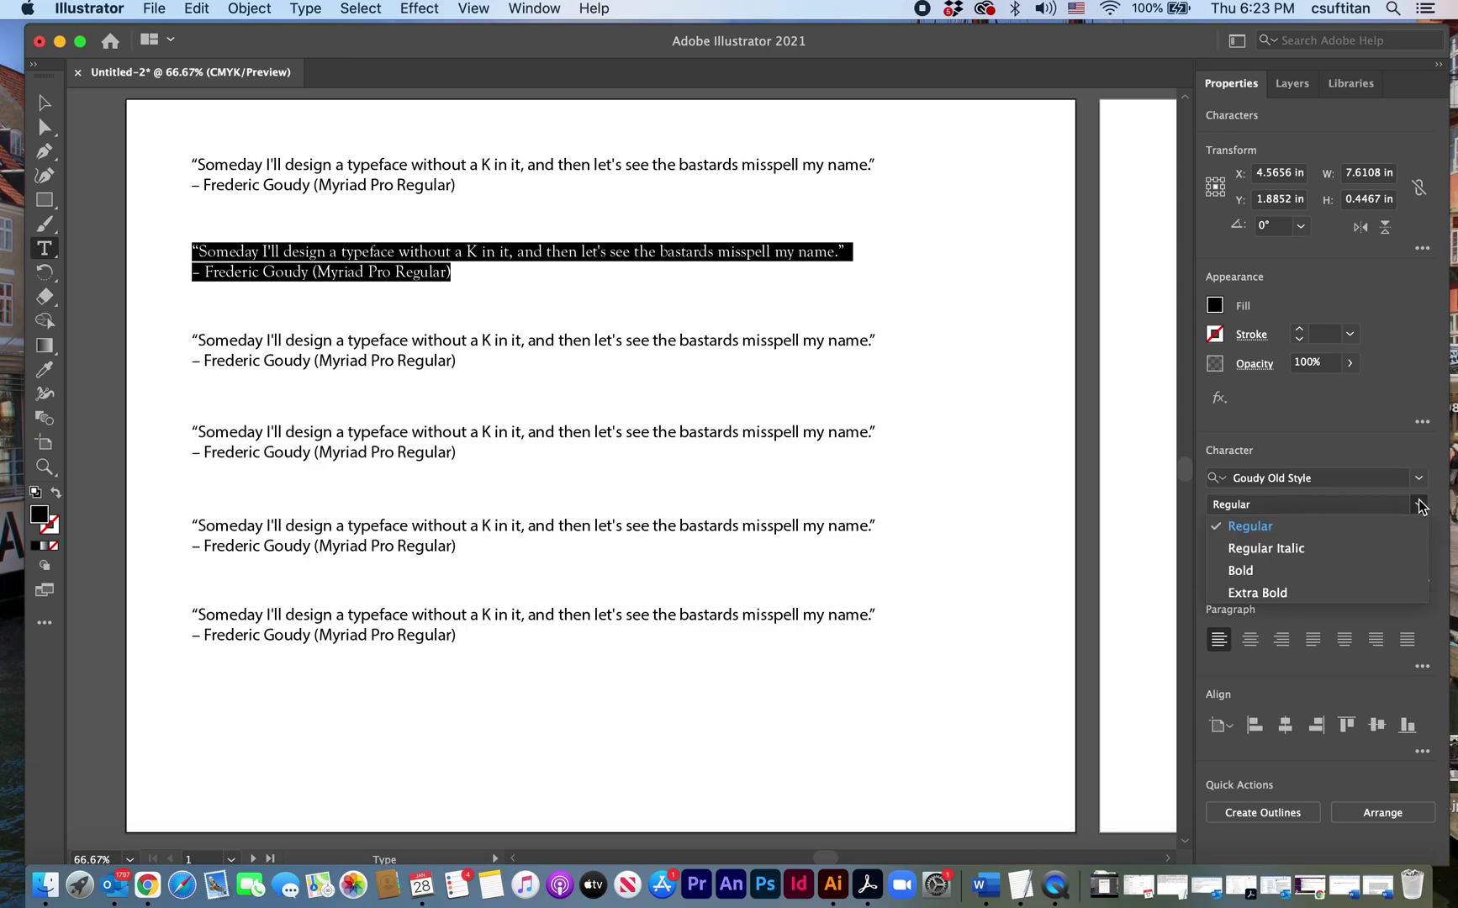
{"action": "left_click", "coordinate": [1289, 550]}
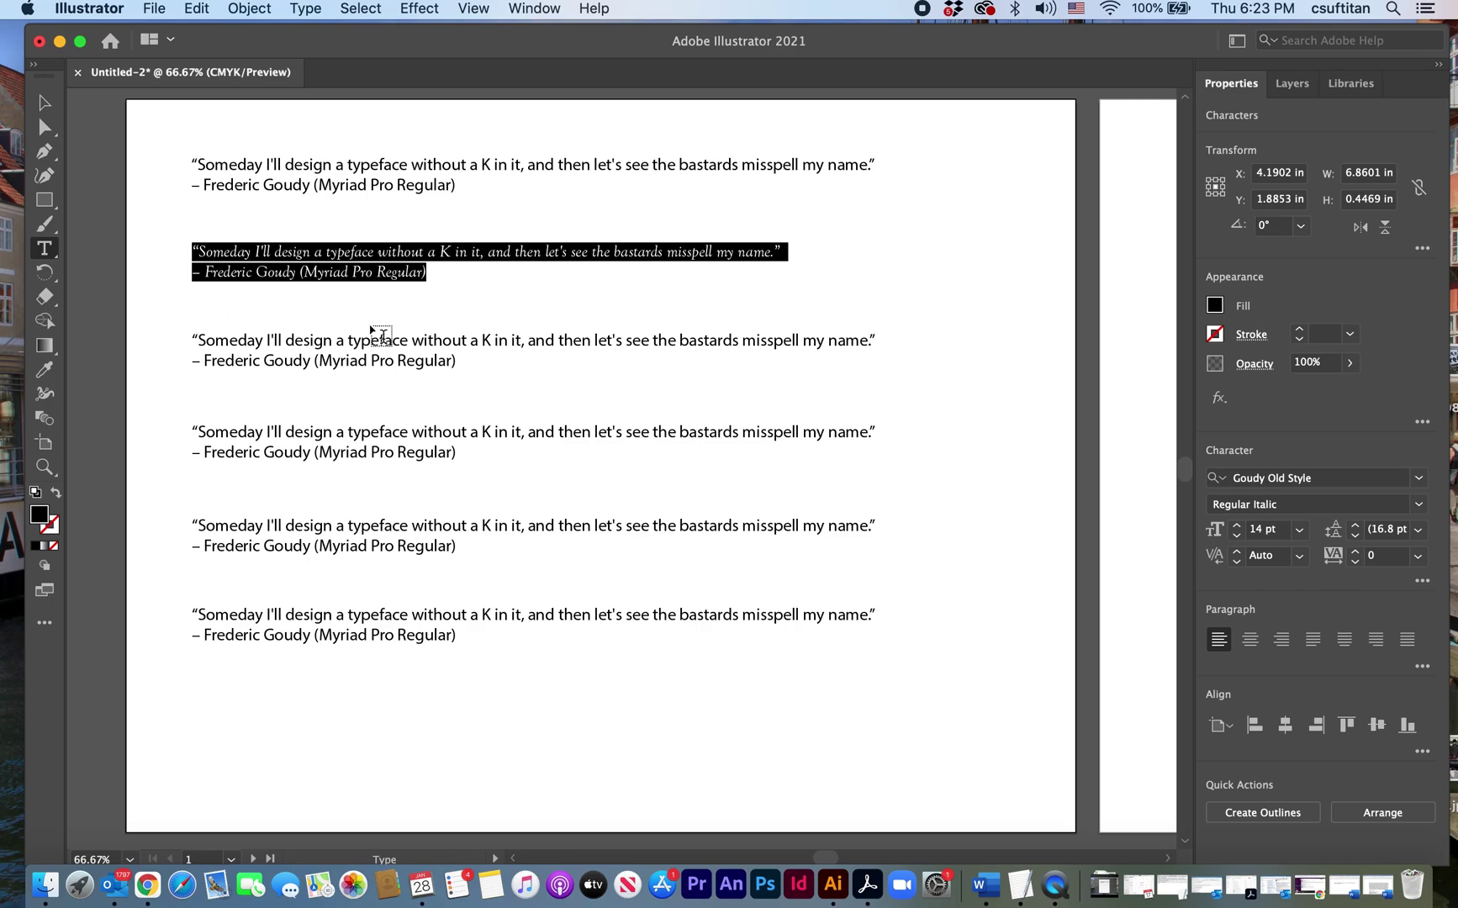
{"action": "left_click", "coordinate": [392, 271]}
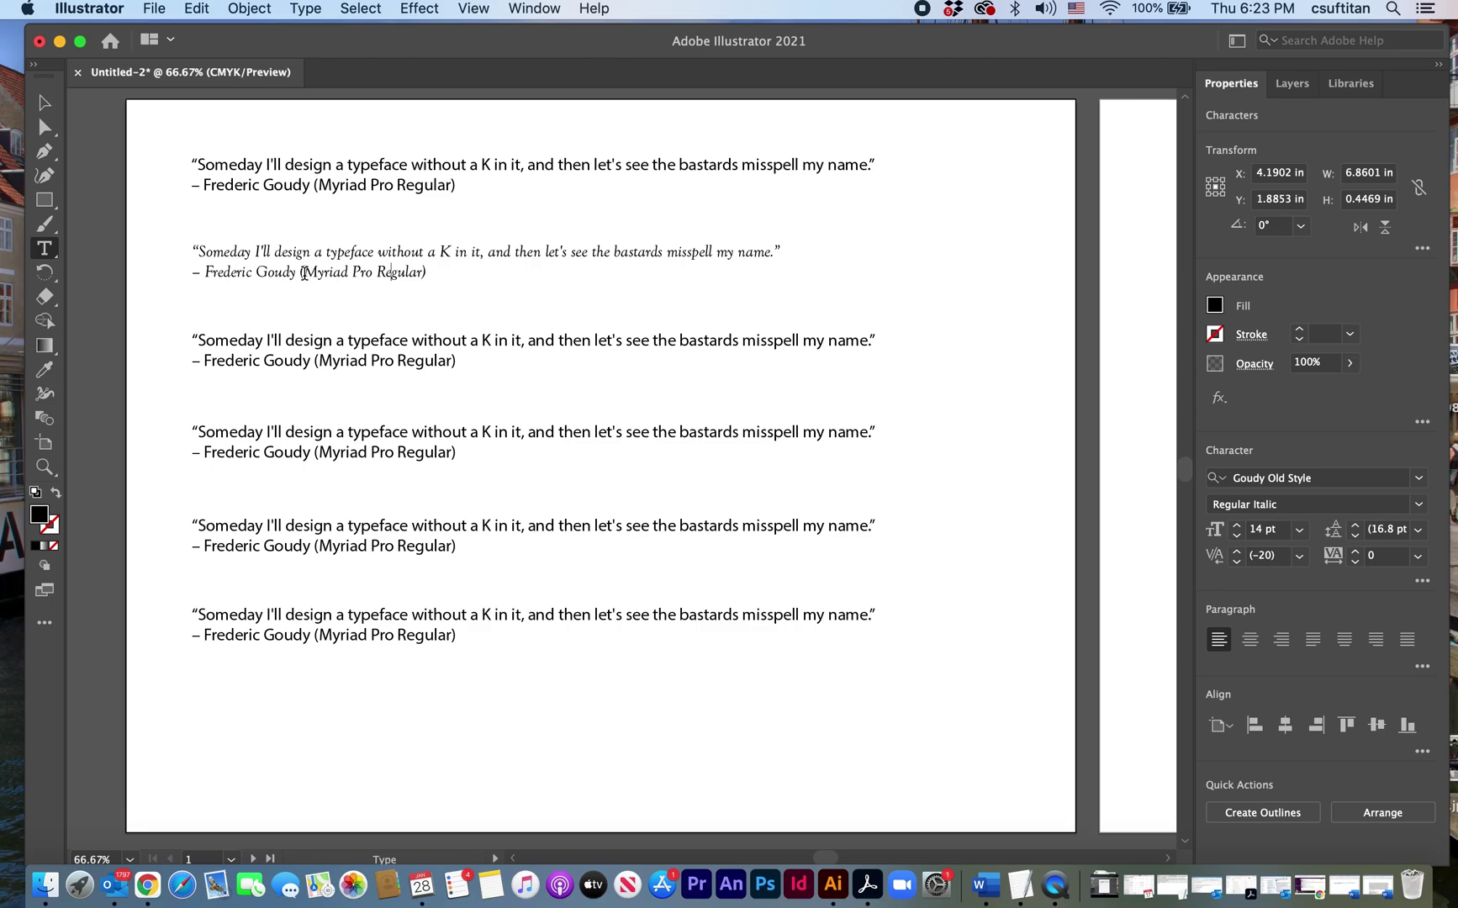
{"action": "left_click_drag", "start_coordinate": [304, 272], "coordinate": [423, 271]}
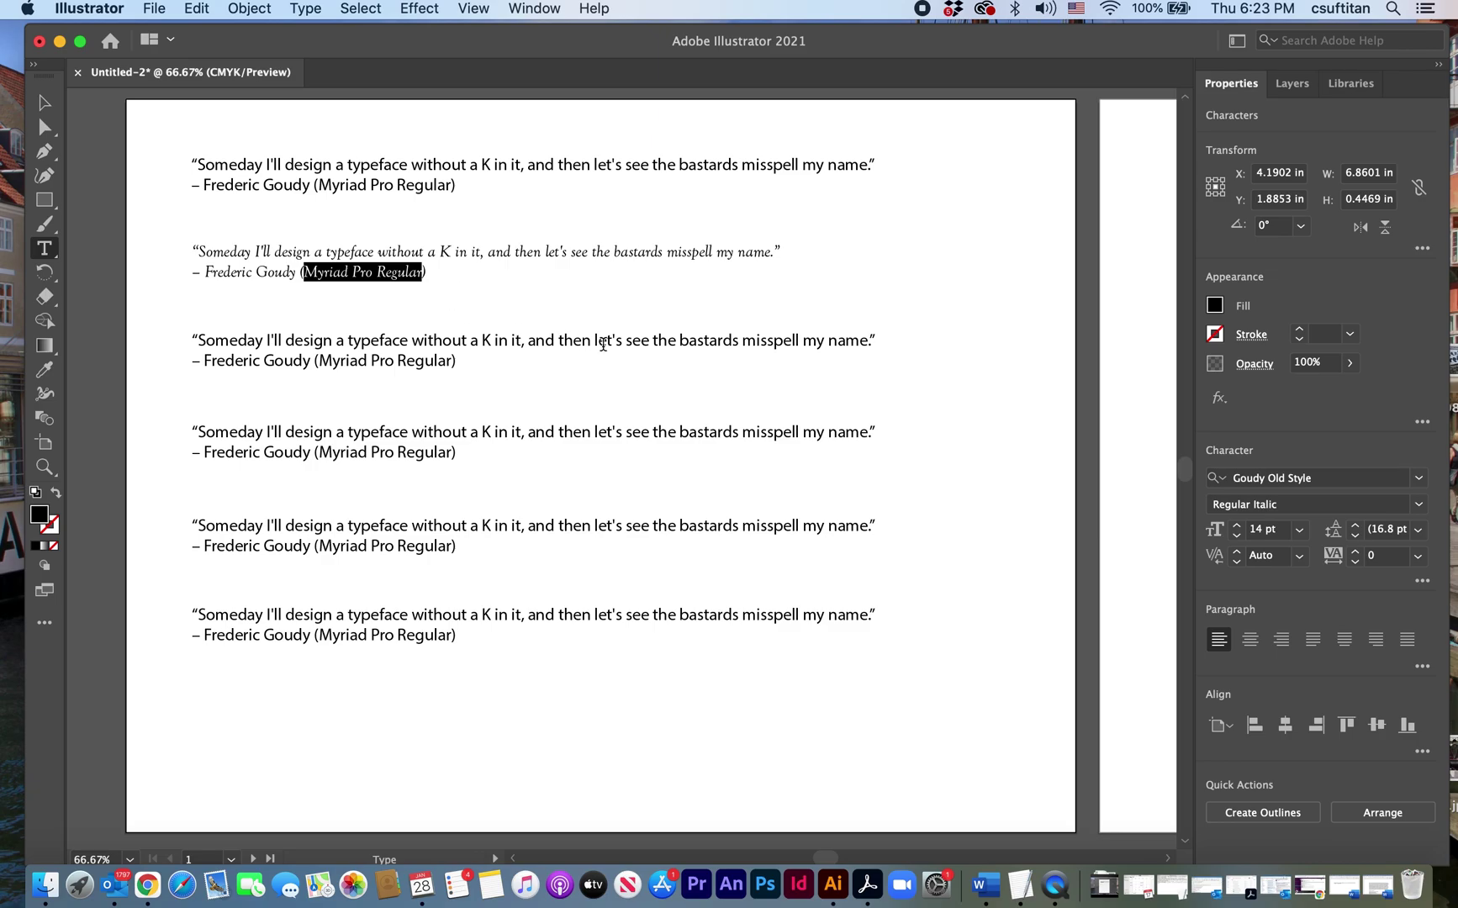
Replace the attribution label with 'Goudy Old Style Italic', then select the third quote's text
{"action": "type", "text": "Goud"}
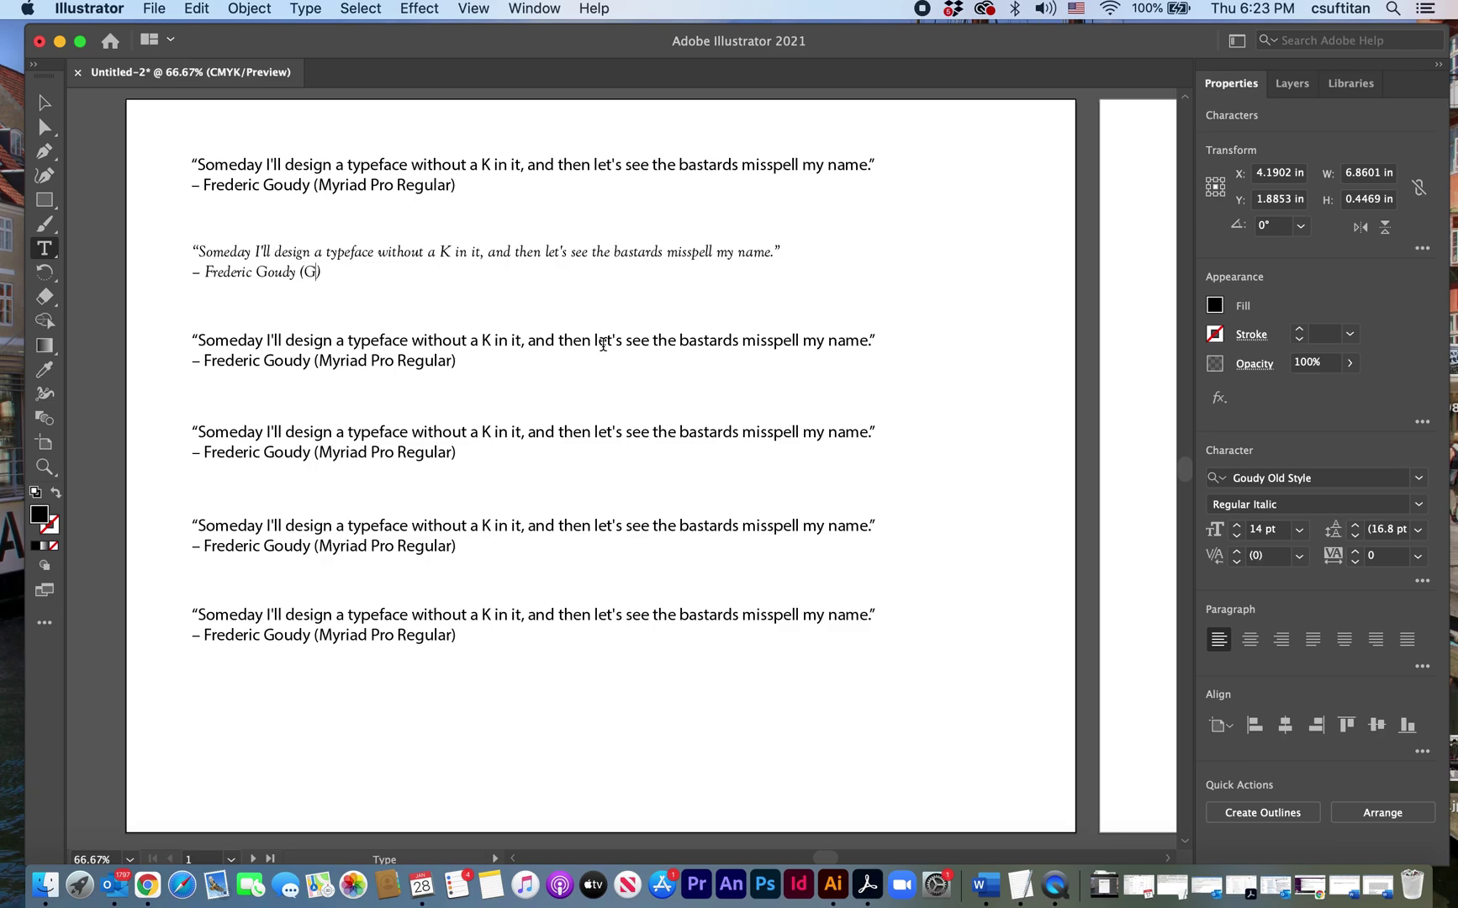
{"action": "type", "text": "y Old Style Italic"}
{"action": "left_click", "coordinate": [499, 364], "text": "super"}
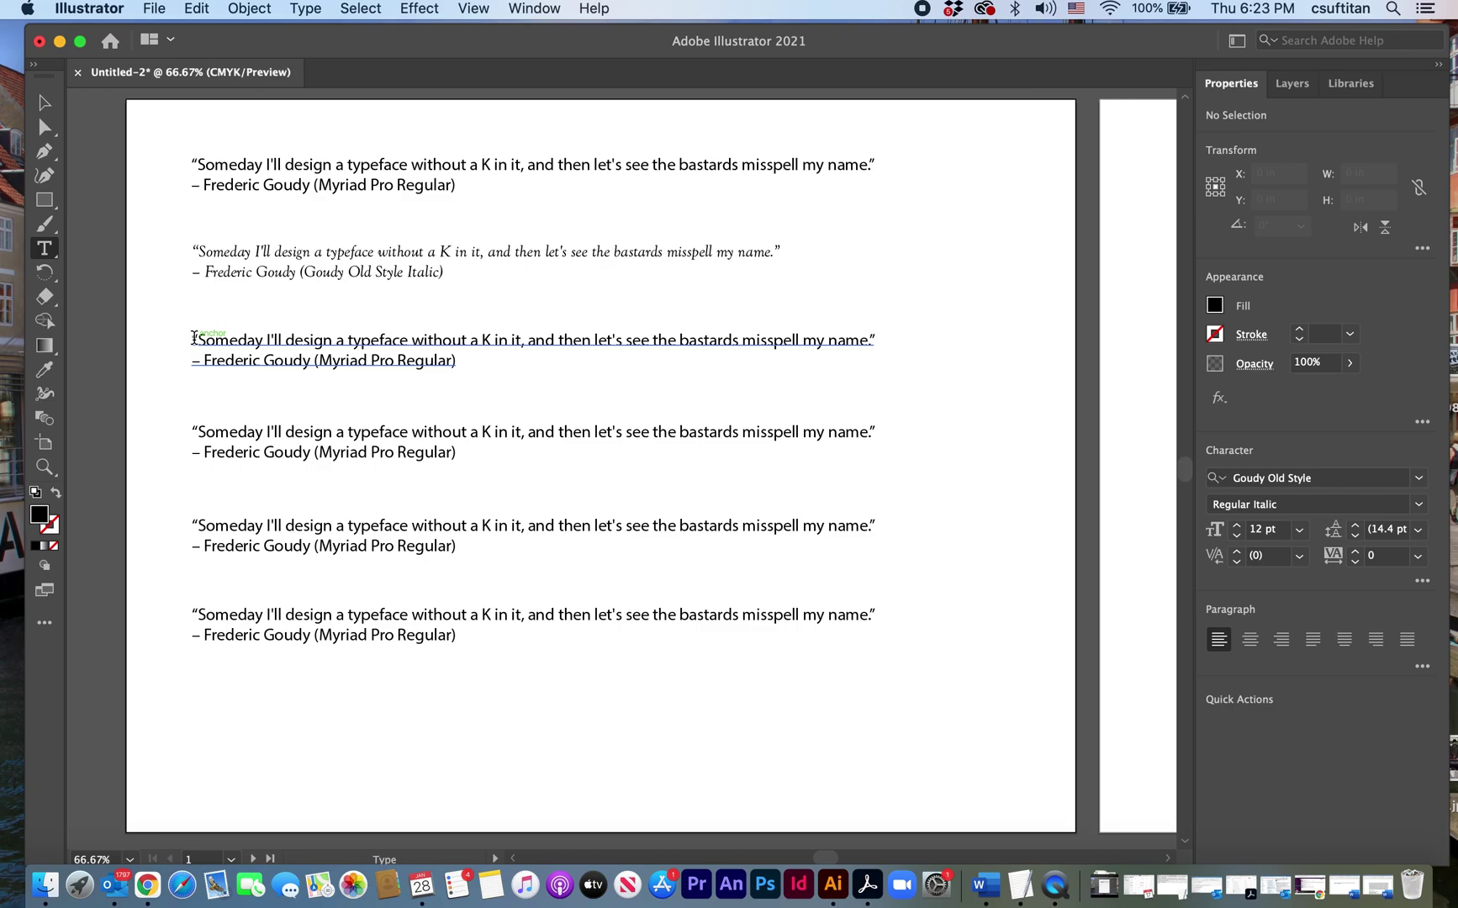
{"action": "left_click_drag", "start_coordinate": [193, 337], "coordinate": [479, 356]}
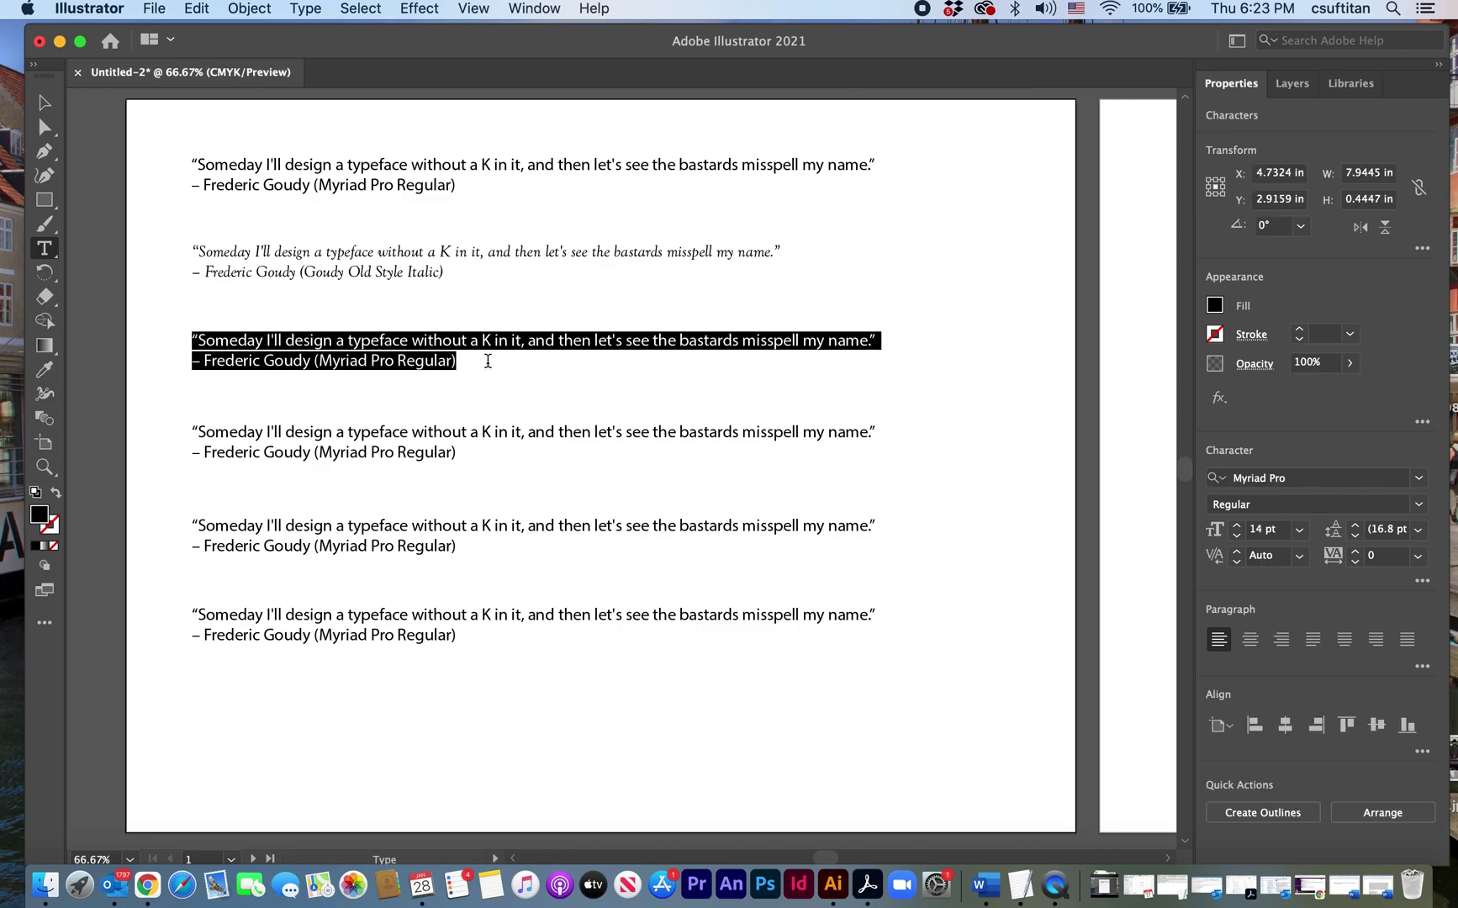
Deselect the third quote and browse the font family list
{"action": "left_click", "coordinate": [504, 372], "text": "super"}
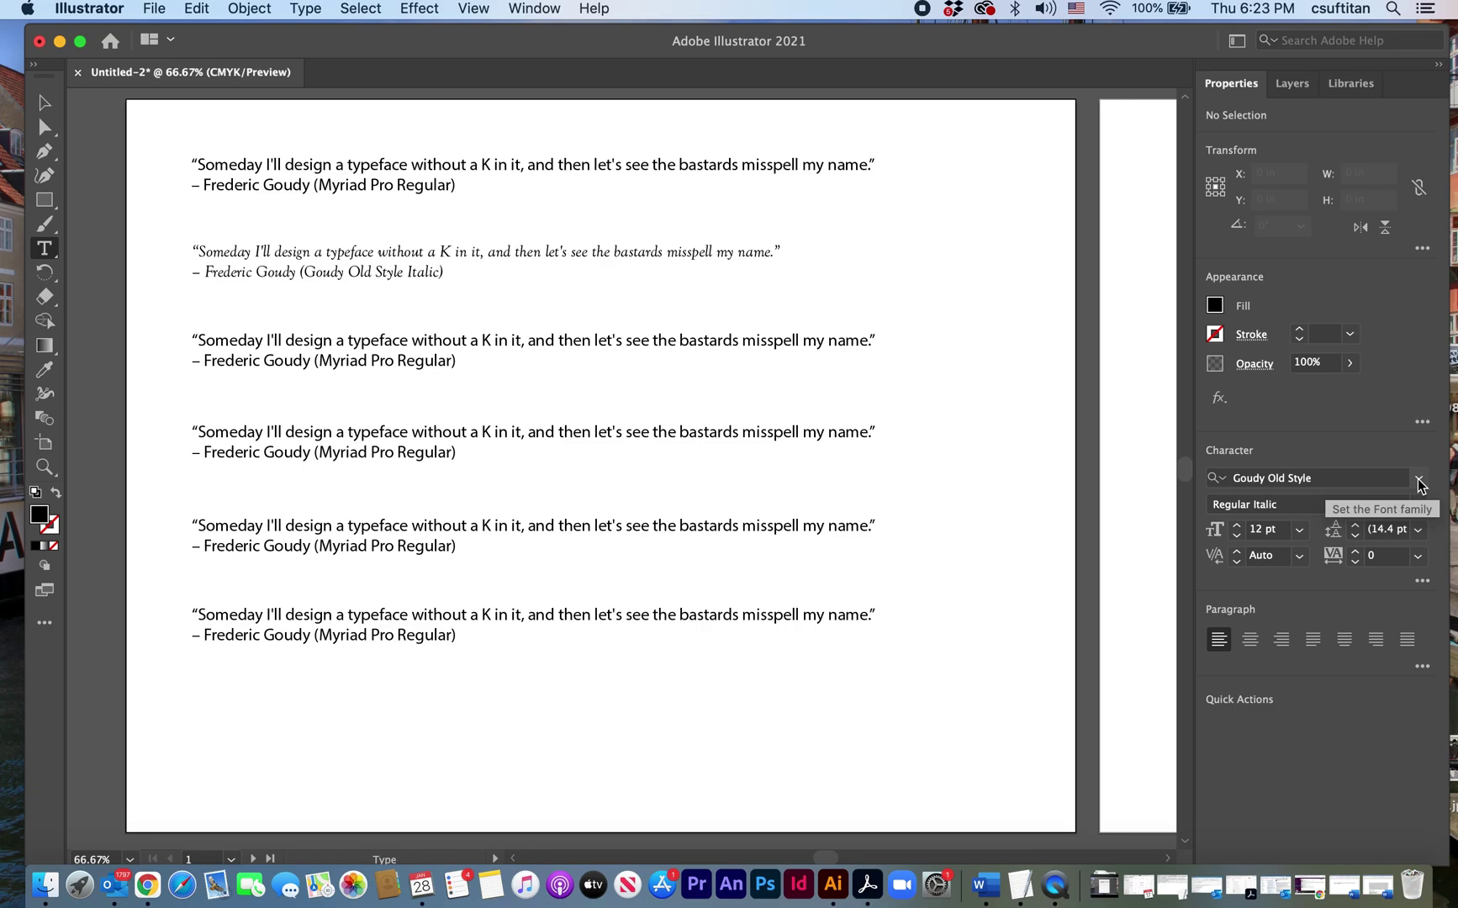
{"action": "left_click", "coordinate": [1418, 480]}
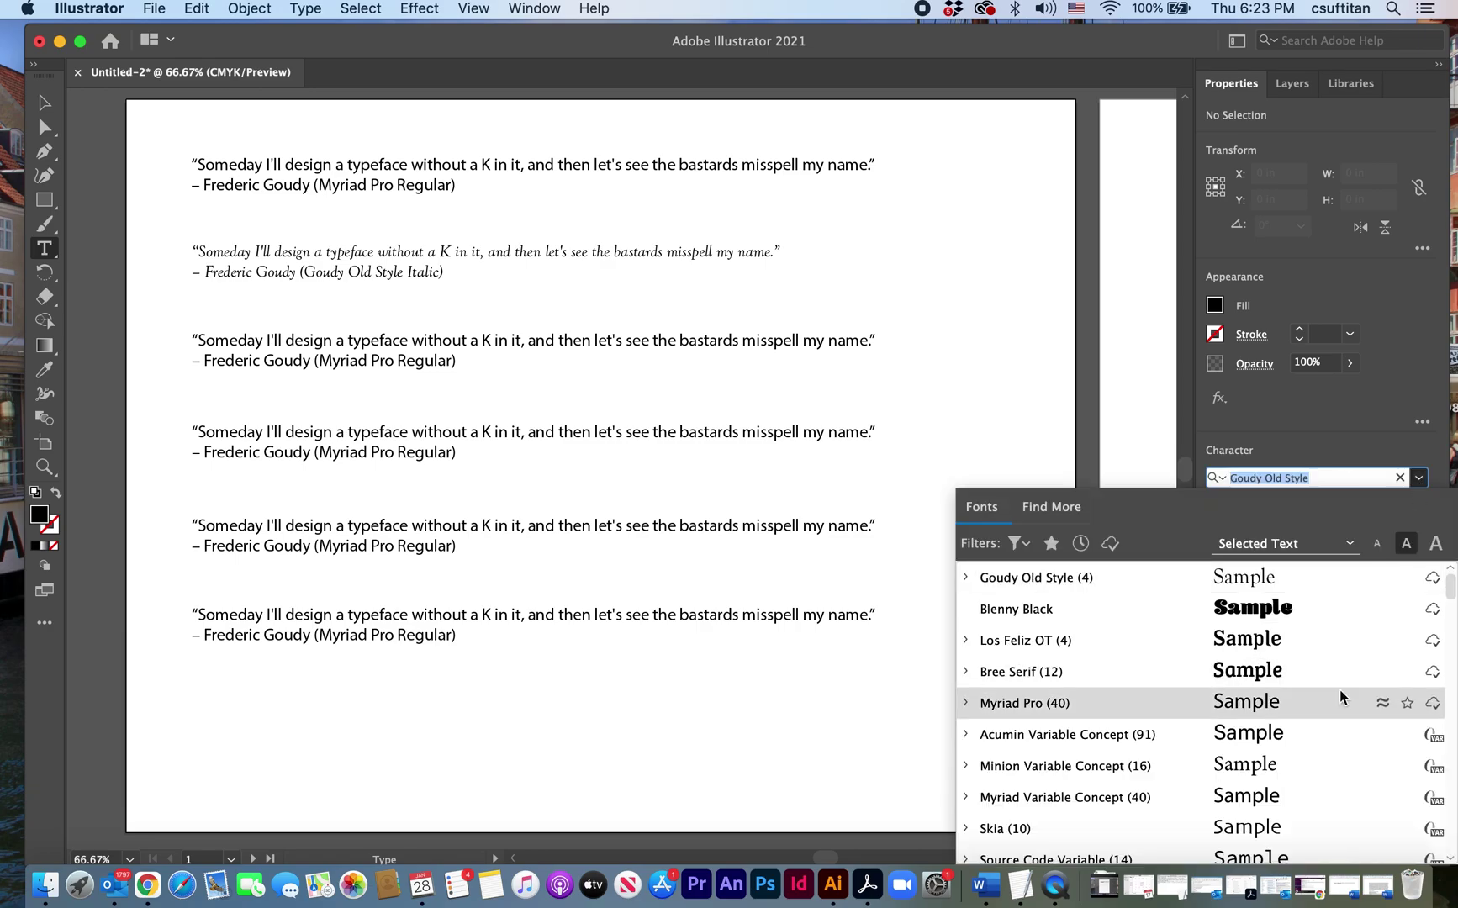
{"action": "scroll", "coordinate": [1332, 698], "scroll_direction": "down", "scroll_amount": 5}
{"action": "scroll", "coordinate": [1333, 700], "scroll_direction": "up", "scroll_amount": 5}
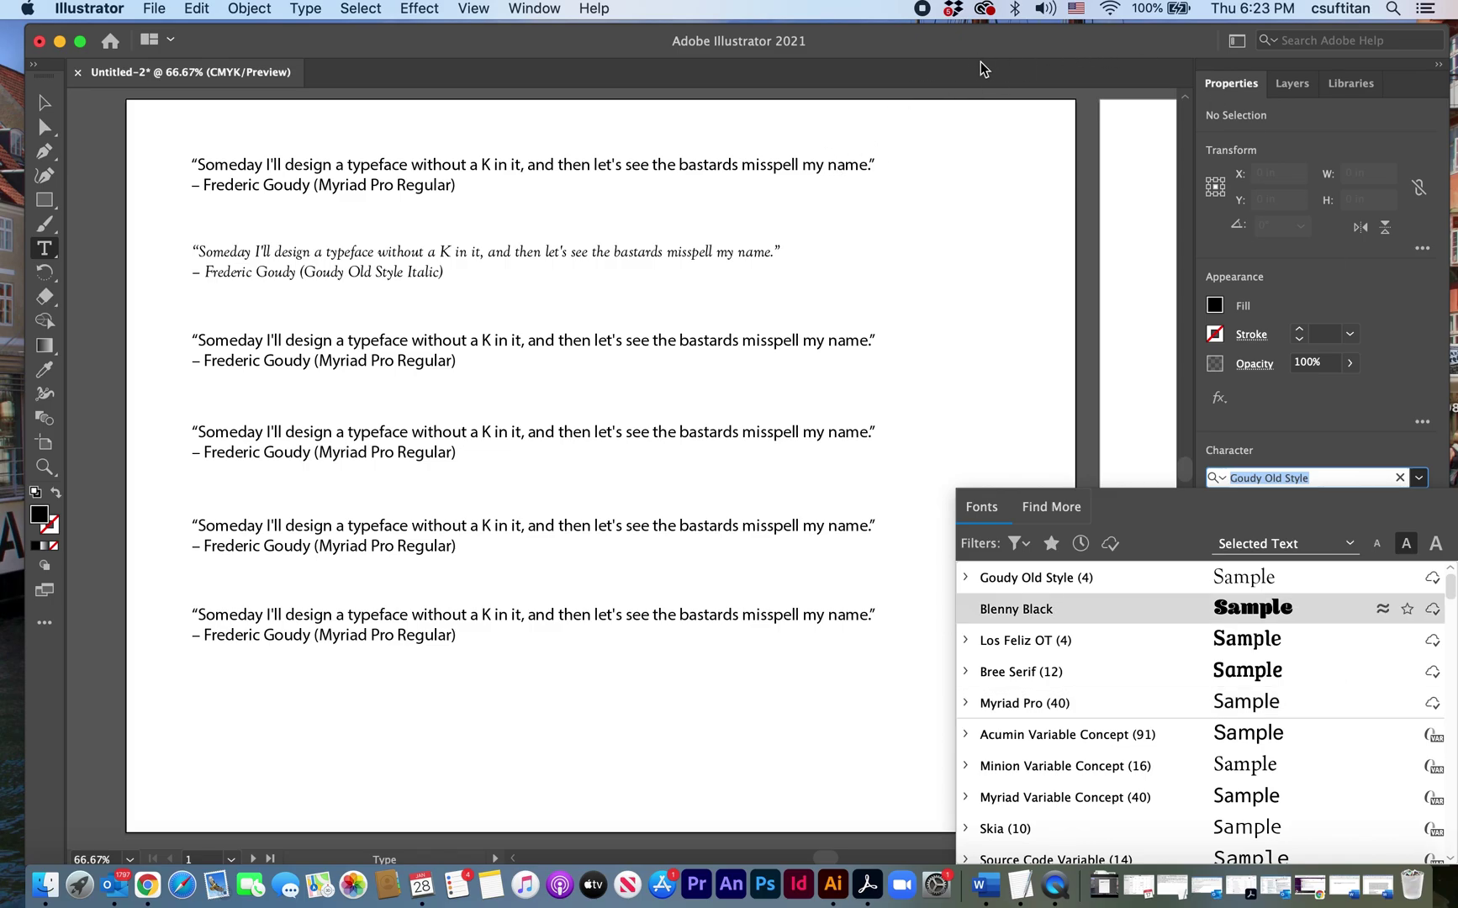
Delete the stray Lorem ipsum placeholder created near the artboard's top right
{"action": "left_click", "coordinate": [956, 125]}
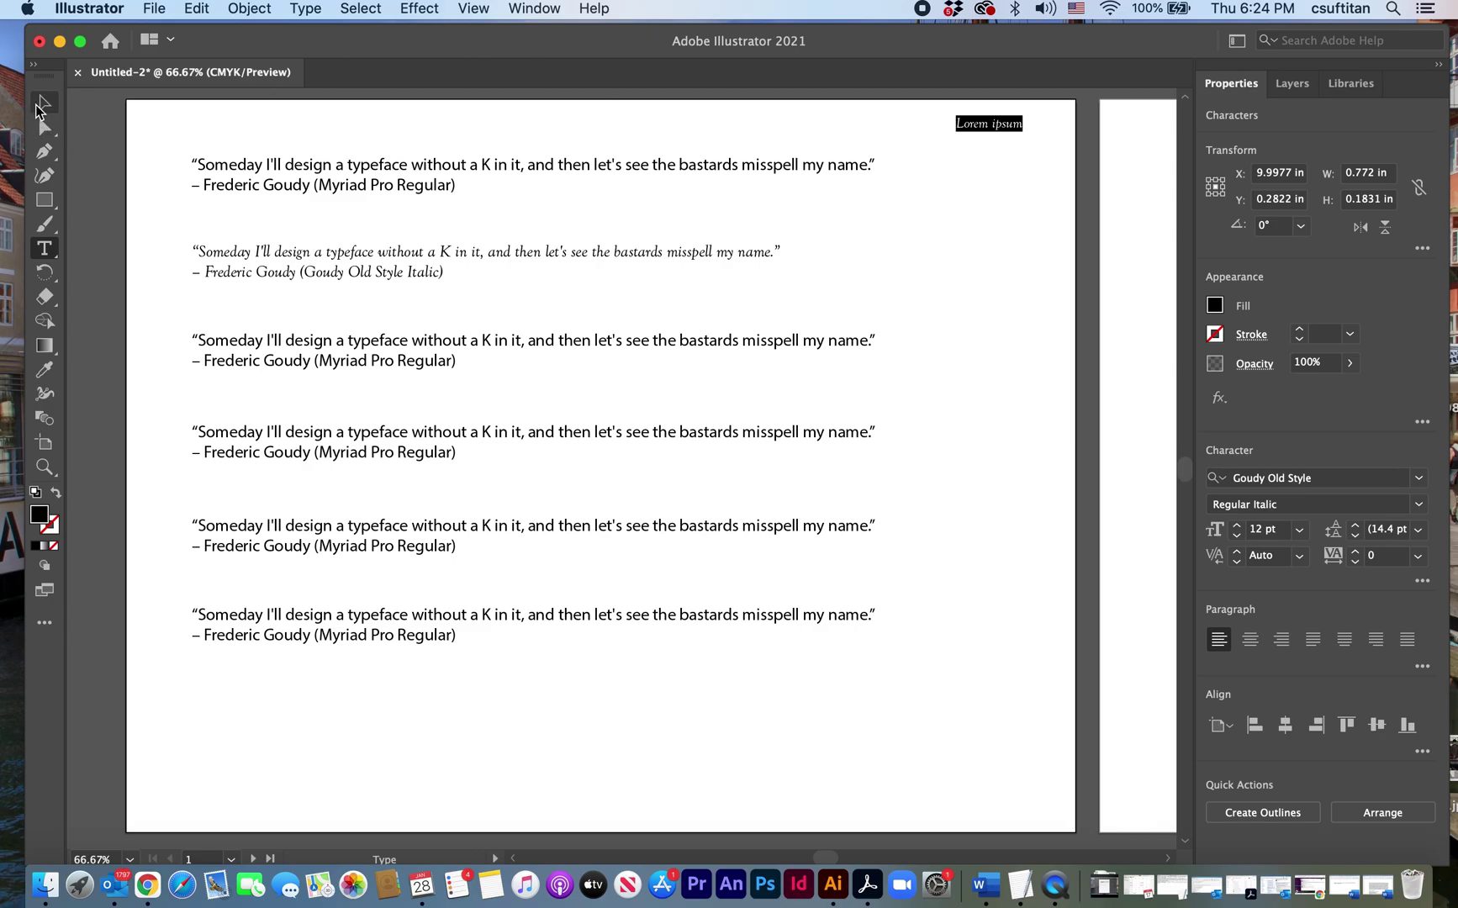
{"action": "left_click", "coordinate": [37, 105]}
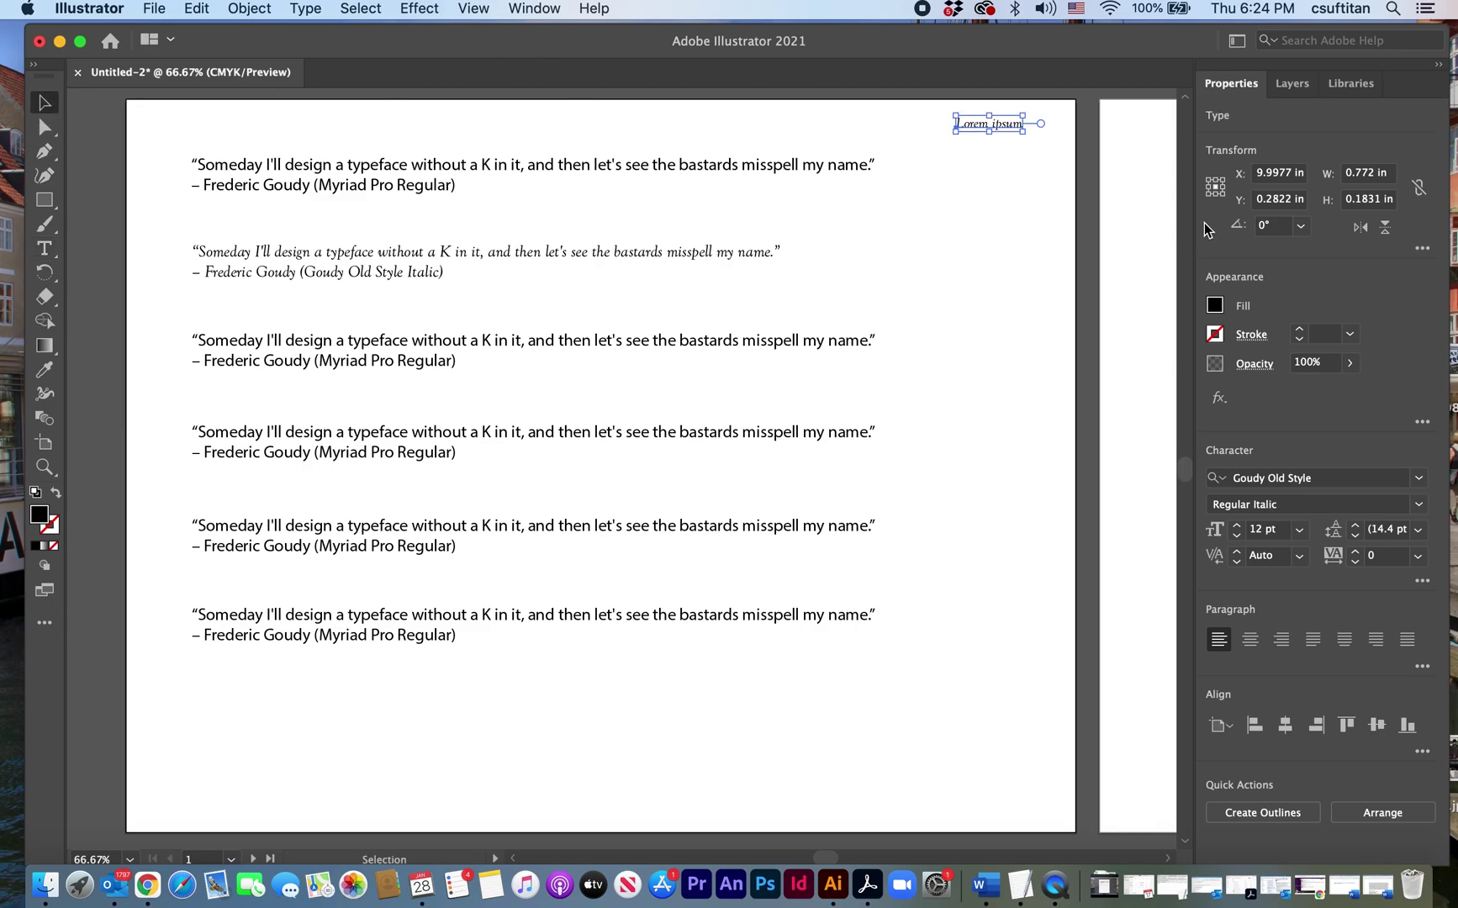
{"action": "key", "text": "Delete"}
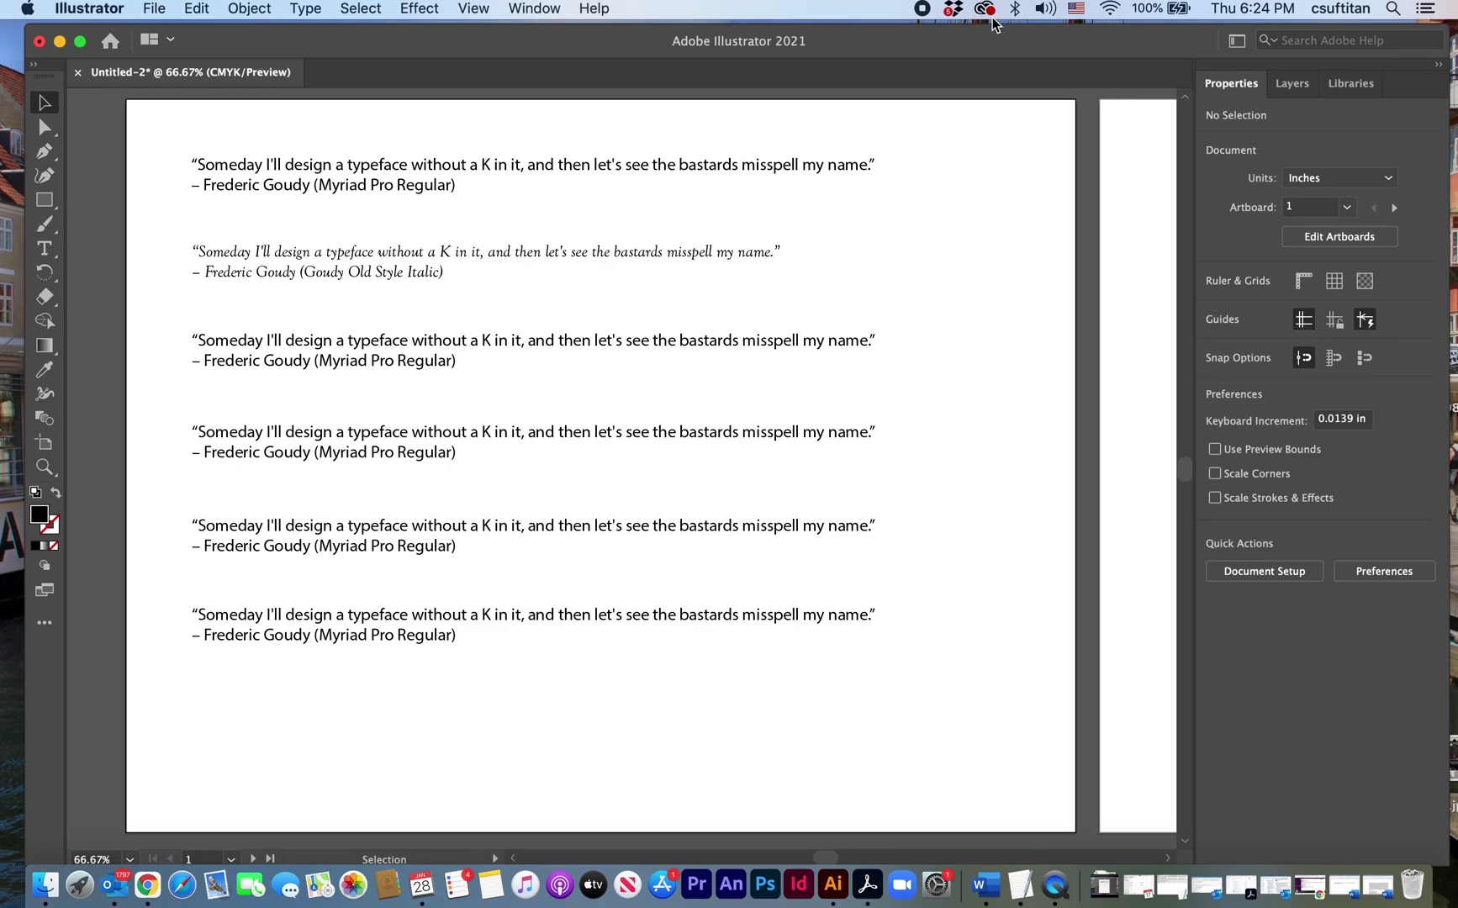
Move the Illustrator window aside to expose the desktop
{"action": "left_click_drag", "start_coordinate": [1004, 48], "coordinate": [896, 55]}
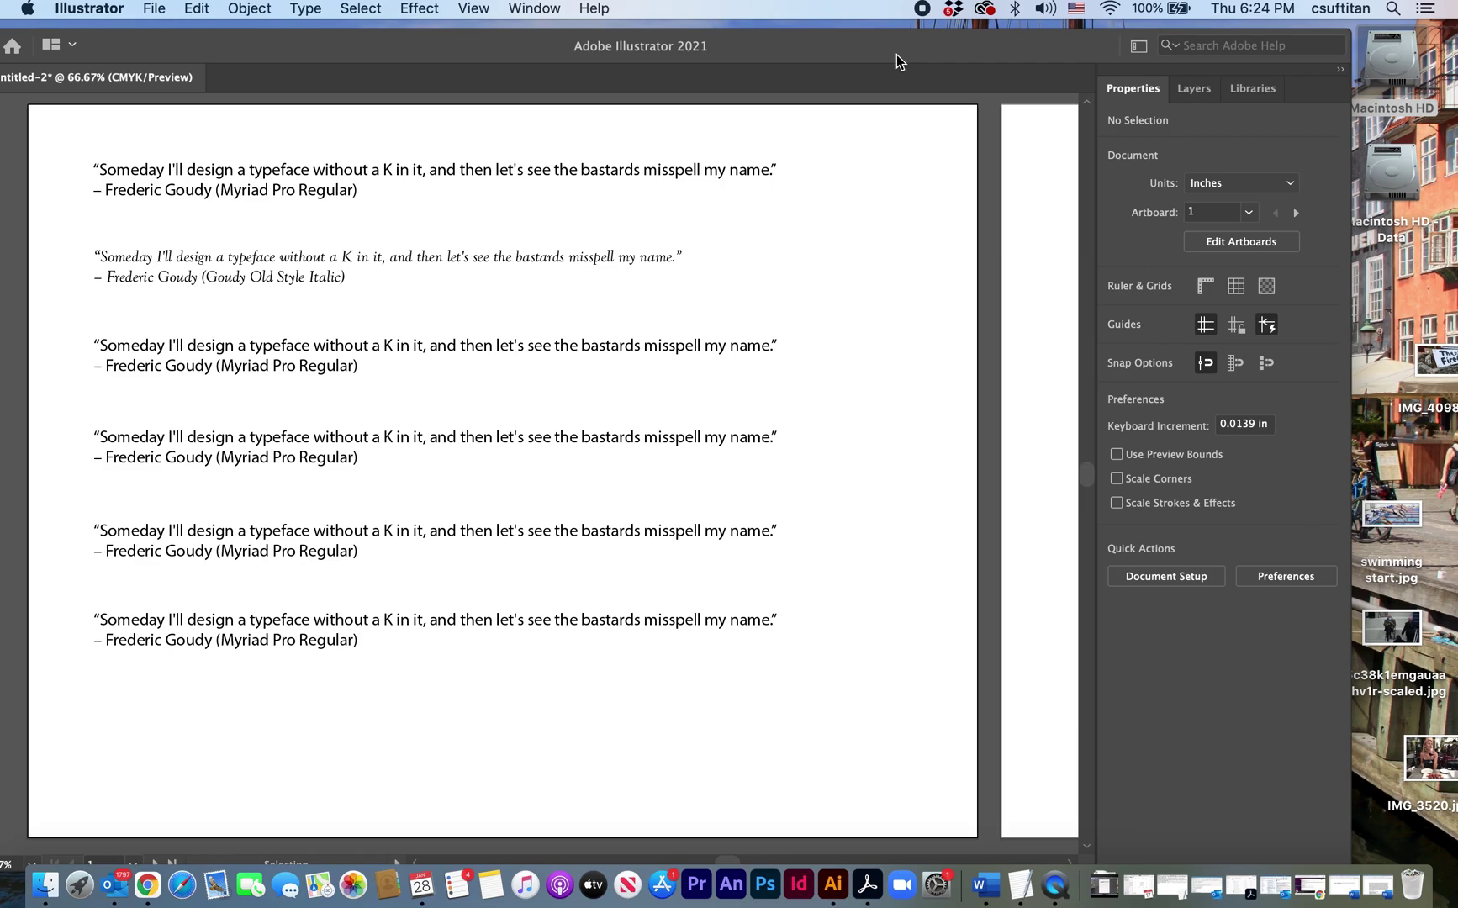
{"action": "double_click", "coordinate": [1404, 63]}
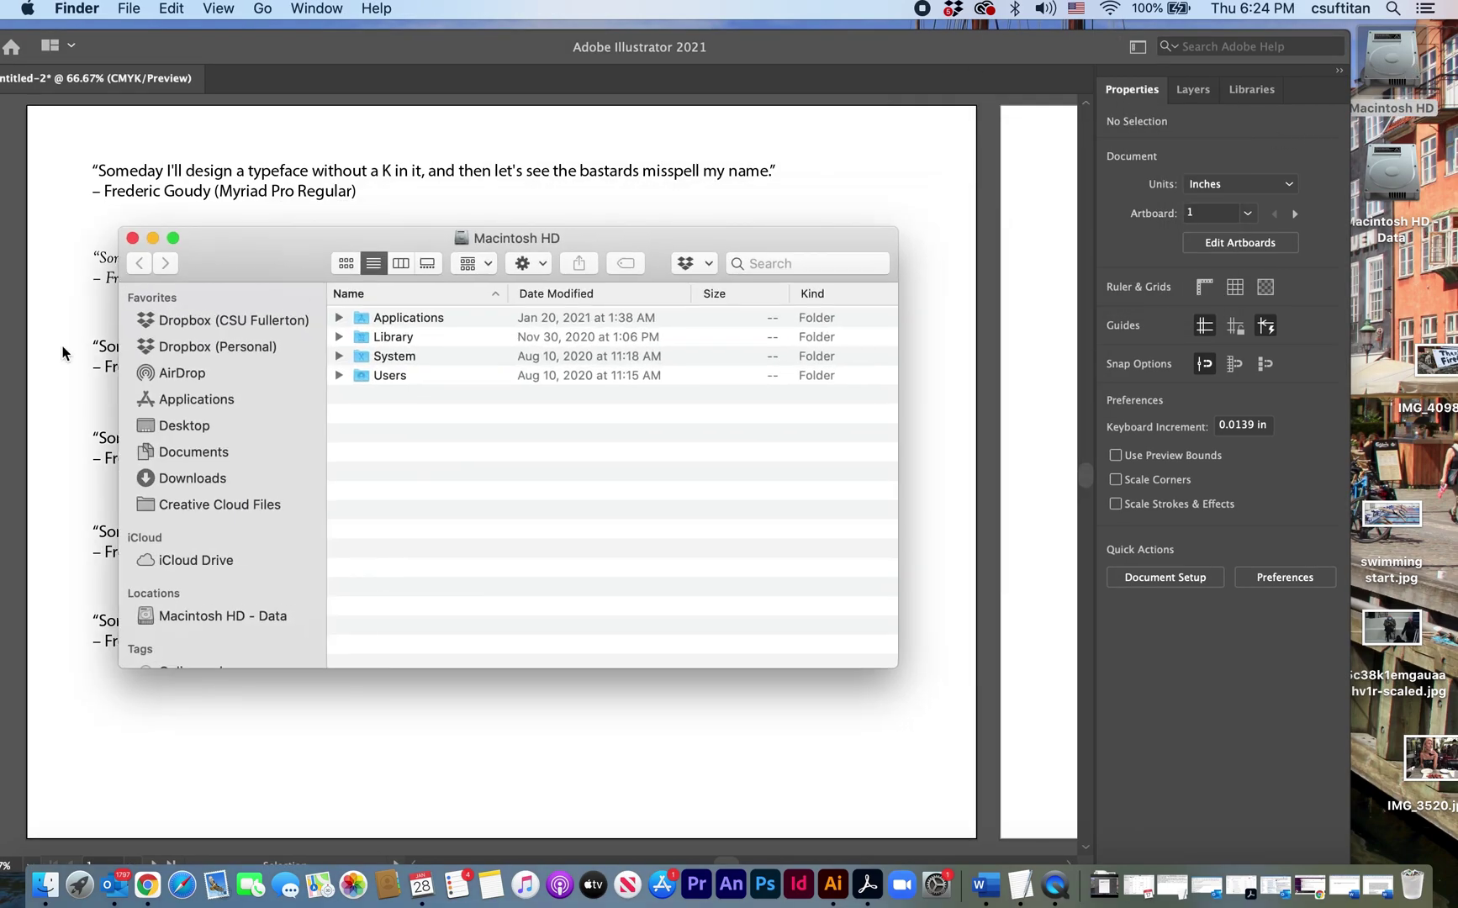
{"action": "left_click", "coordinate": [186, 401]}
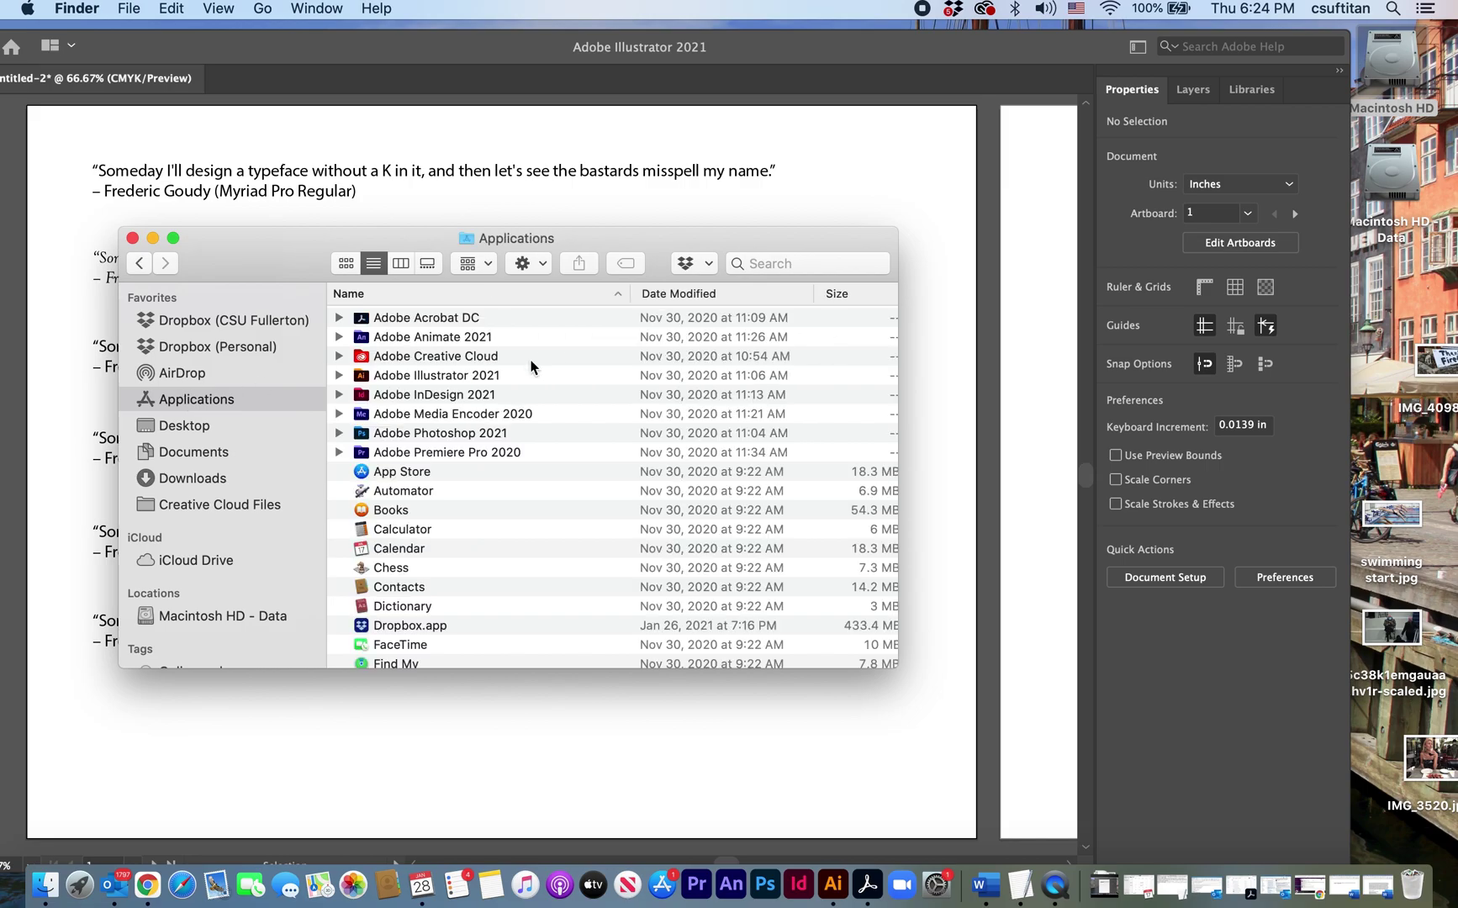
{"action": "double_click", "coordinate": [424, 357]}
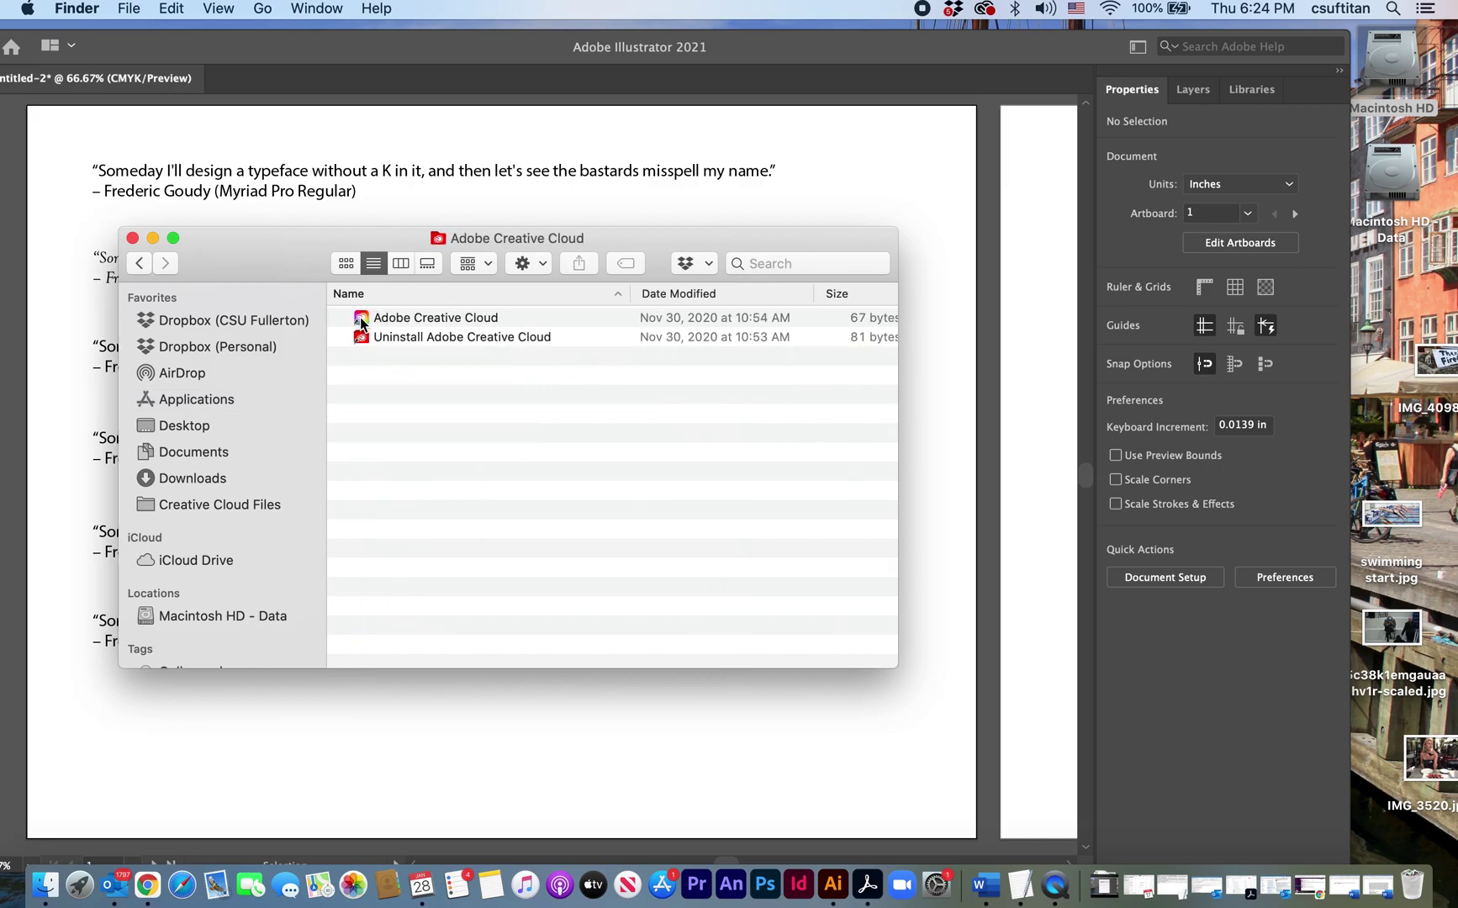
{"action": "left_click", "coordinate": [132, 239]}
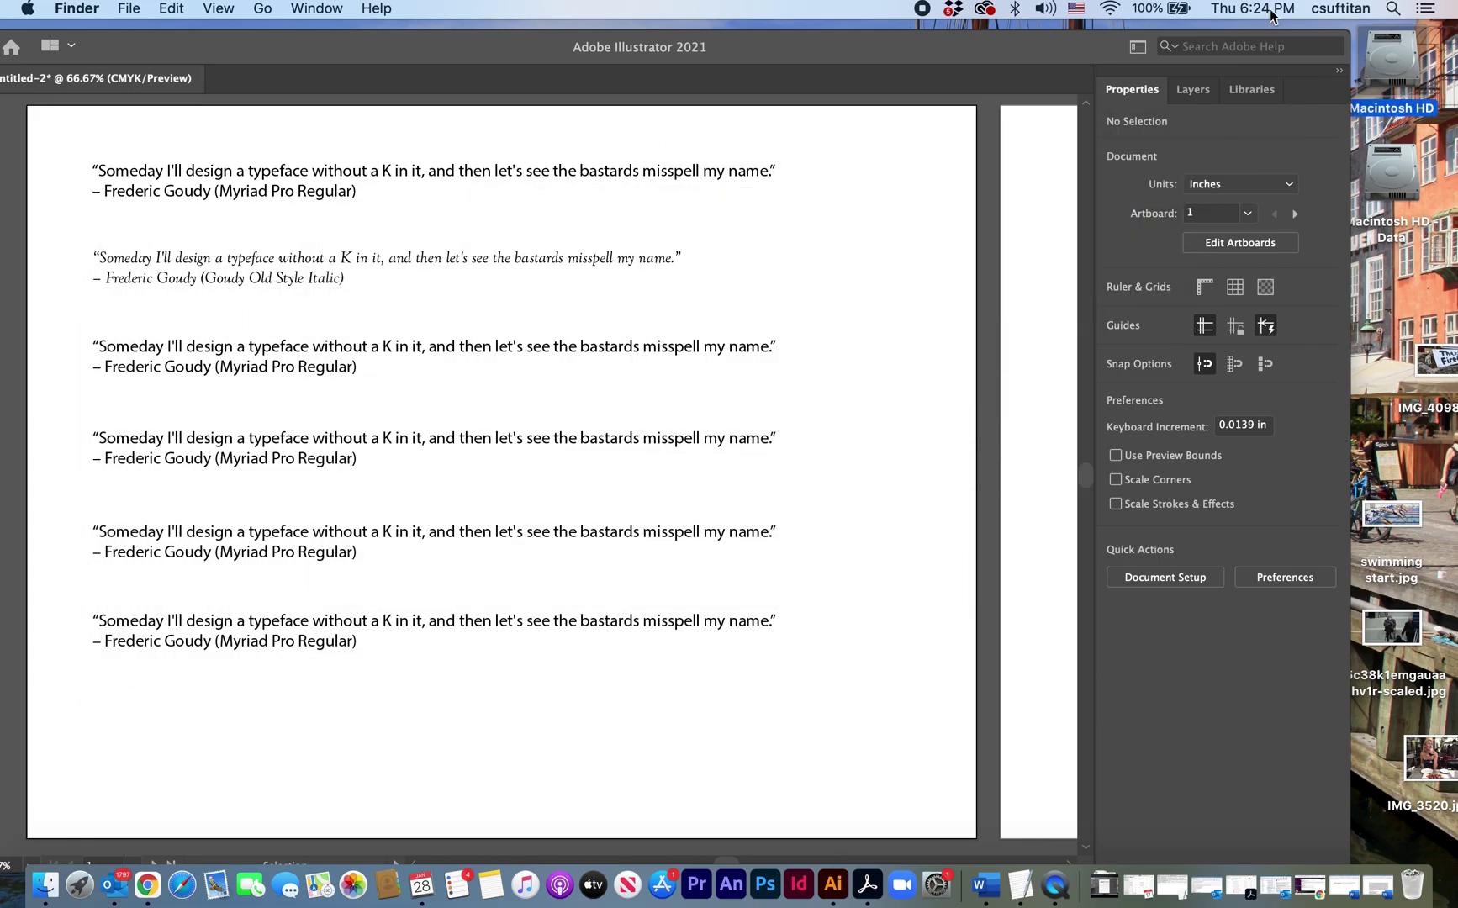
{"action": "left_click", "coordinate": [869, 57]}
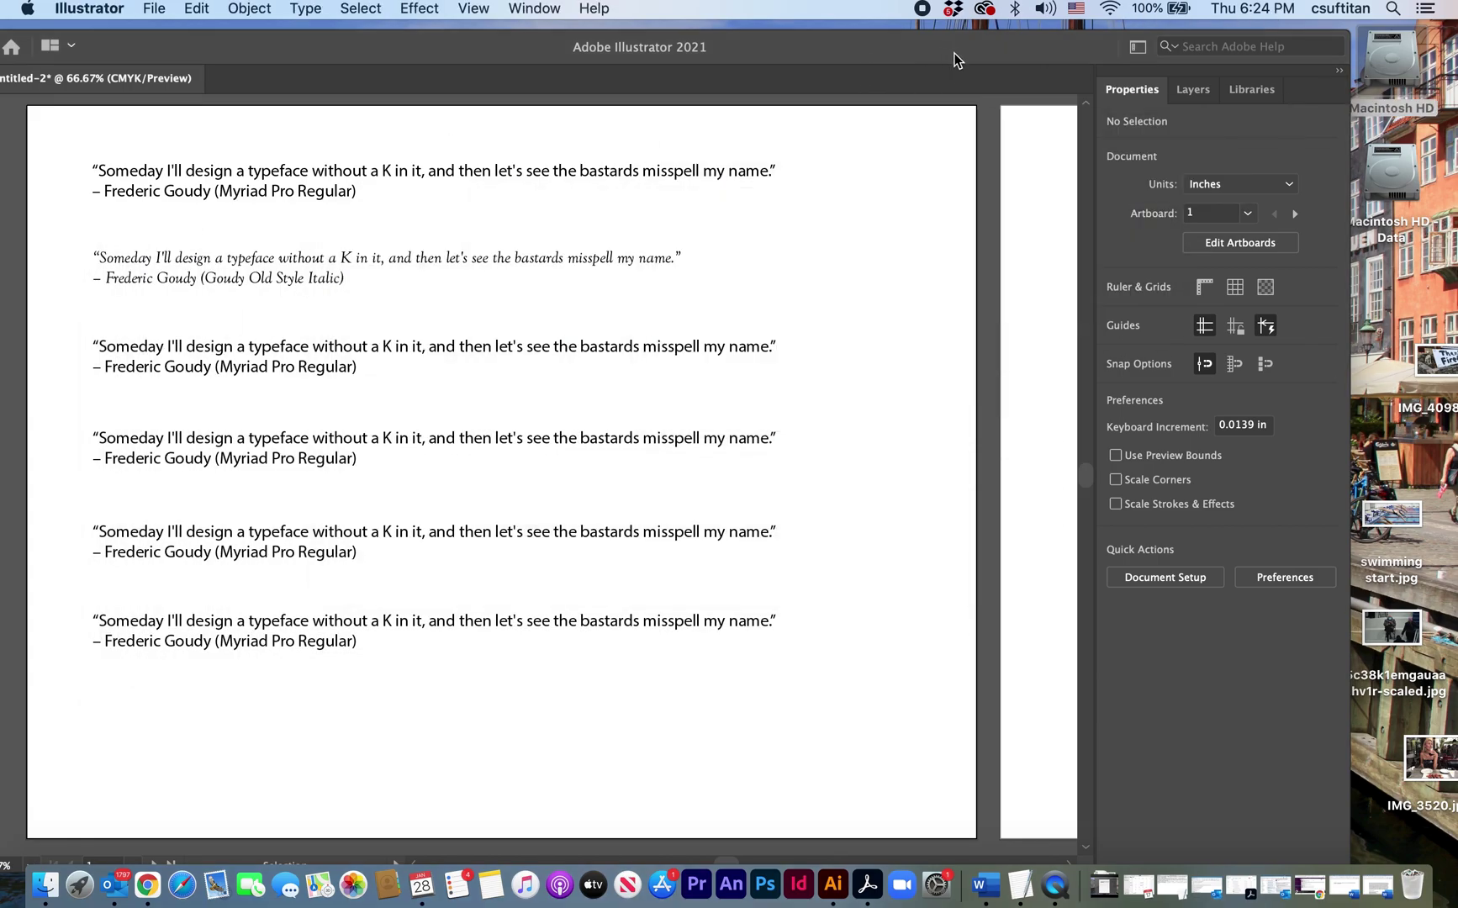
{"action": "left_click_drag", "start_coordinate": [954, 54], "coordinate": [1036, 51]}
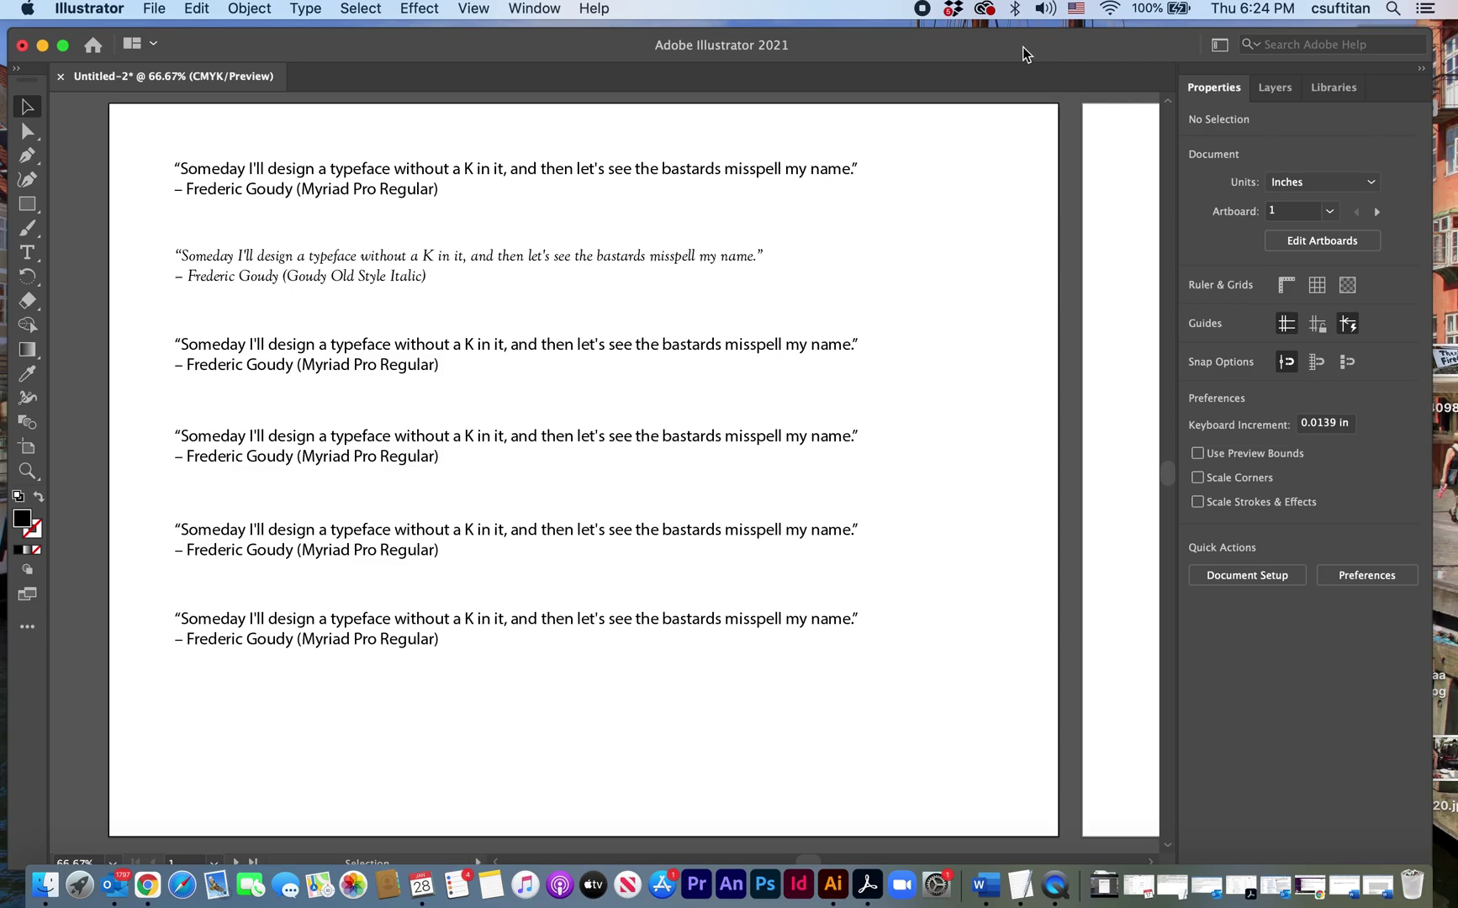
Open Creative Cloud, look through the All apps overview, then show the Active fonts list
{"action": "left_click", "coordinate": [985, 10]}
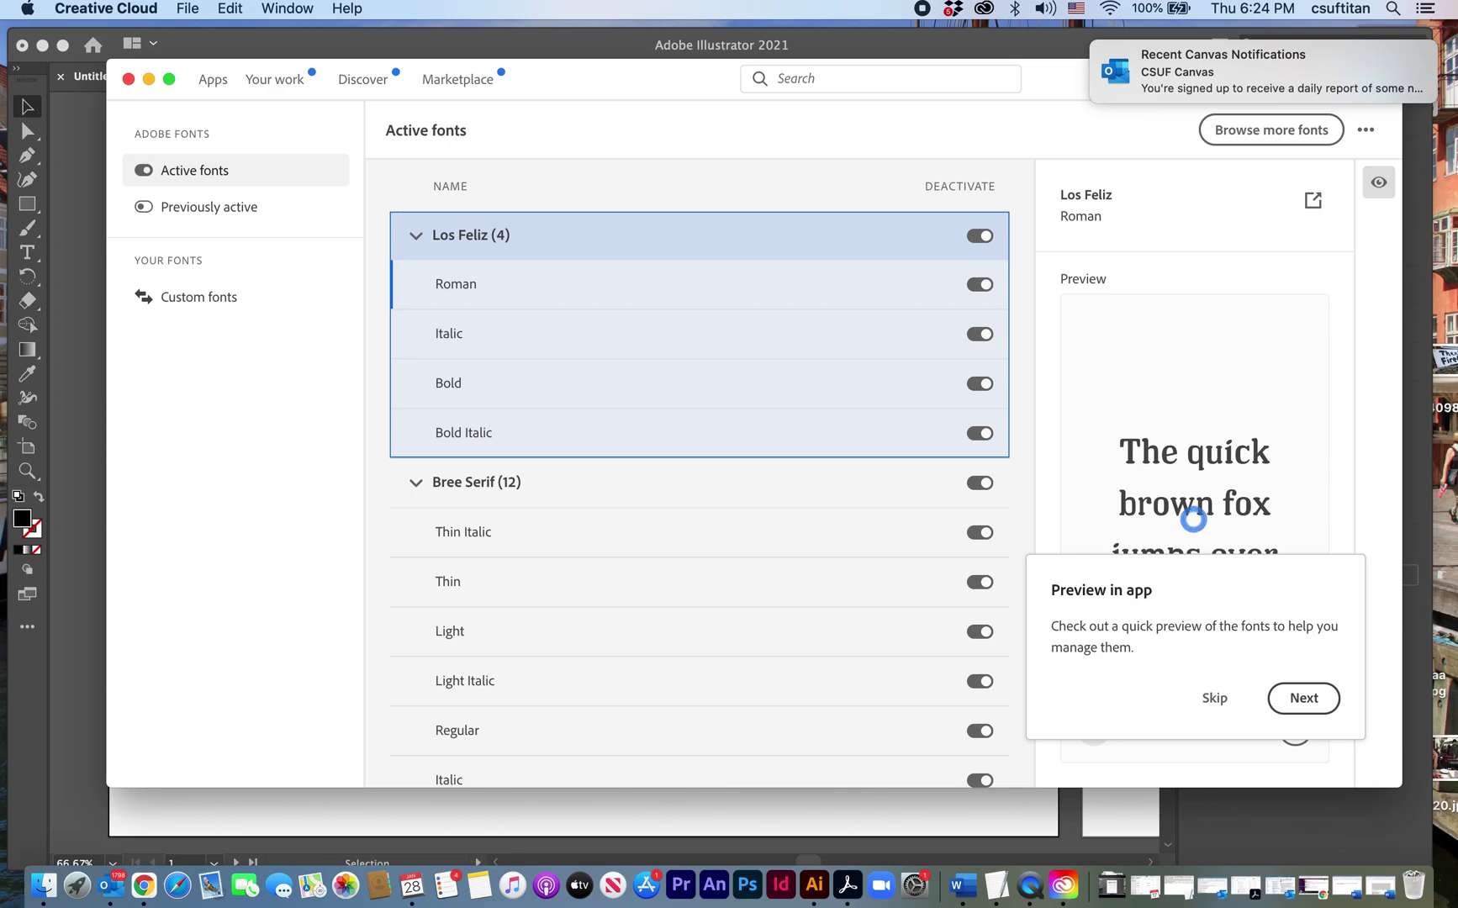
{"action": "left_click", "coordinate": [209, 84]}
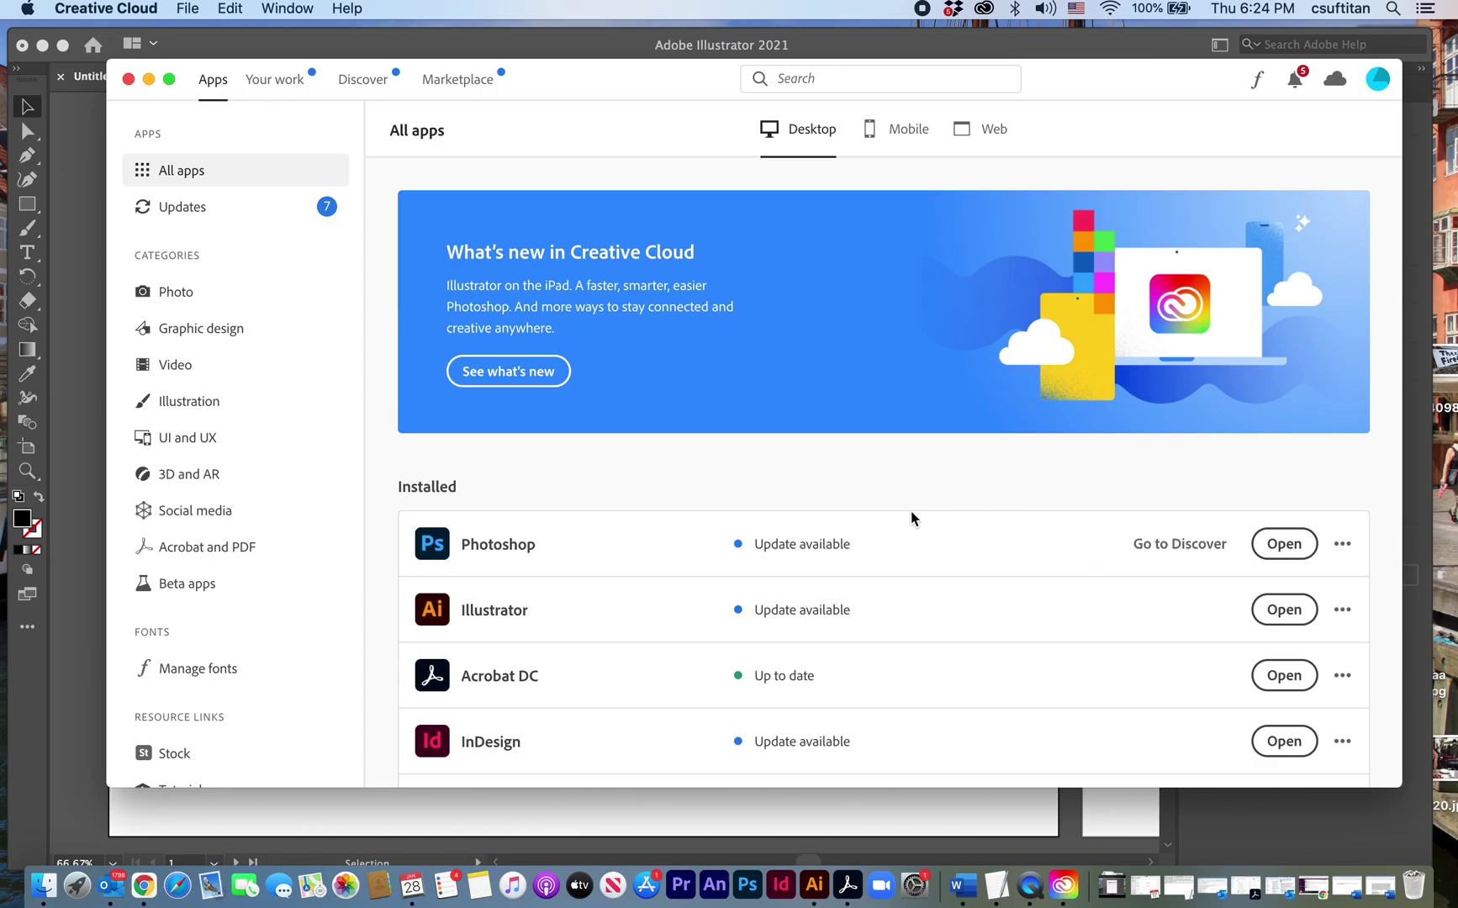
{"action": "scroll", "coordinate": [986, 580], "scroll_direction": "down", "scroll_amount": 5}
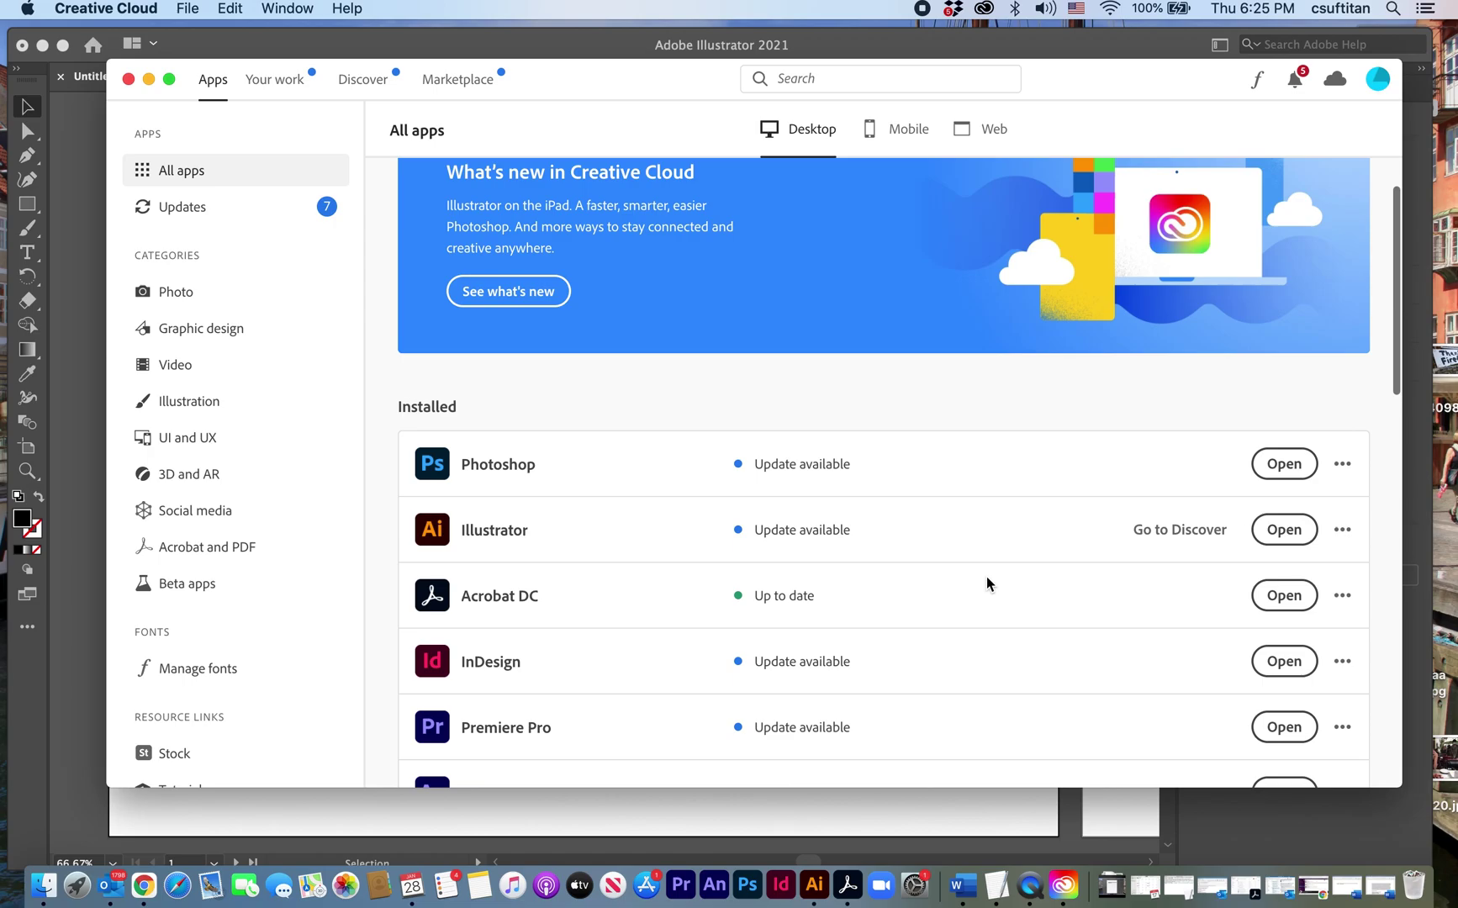
{"action": "scroll", "coordinate": [1004, 623], "scroll_direction": "down", "scroll_amount": 15}
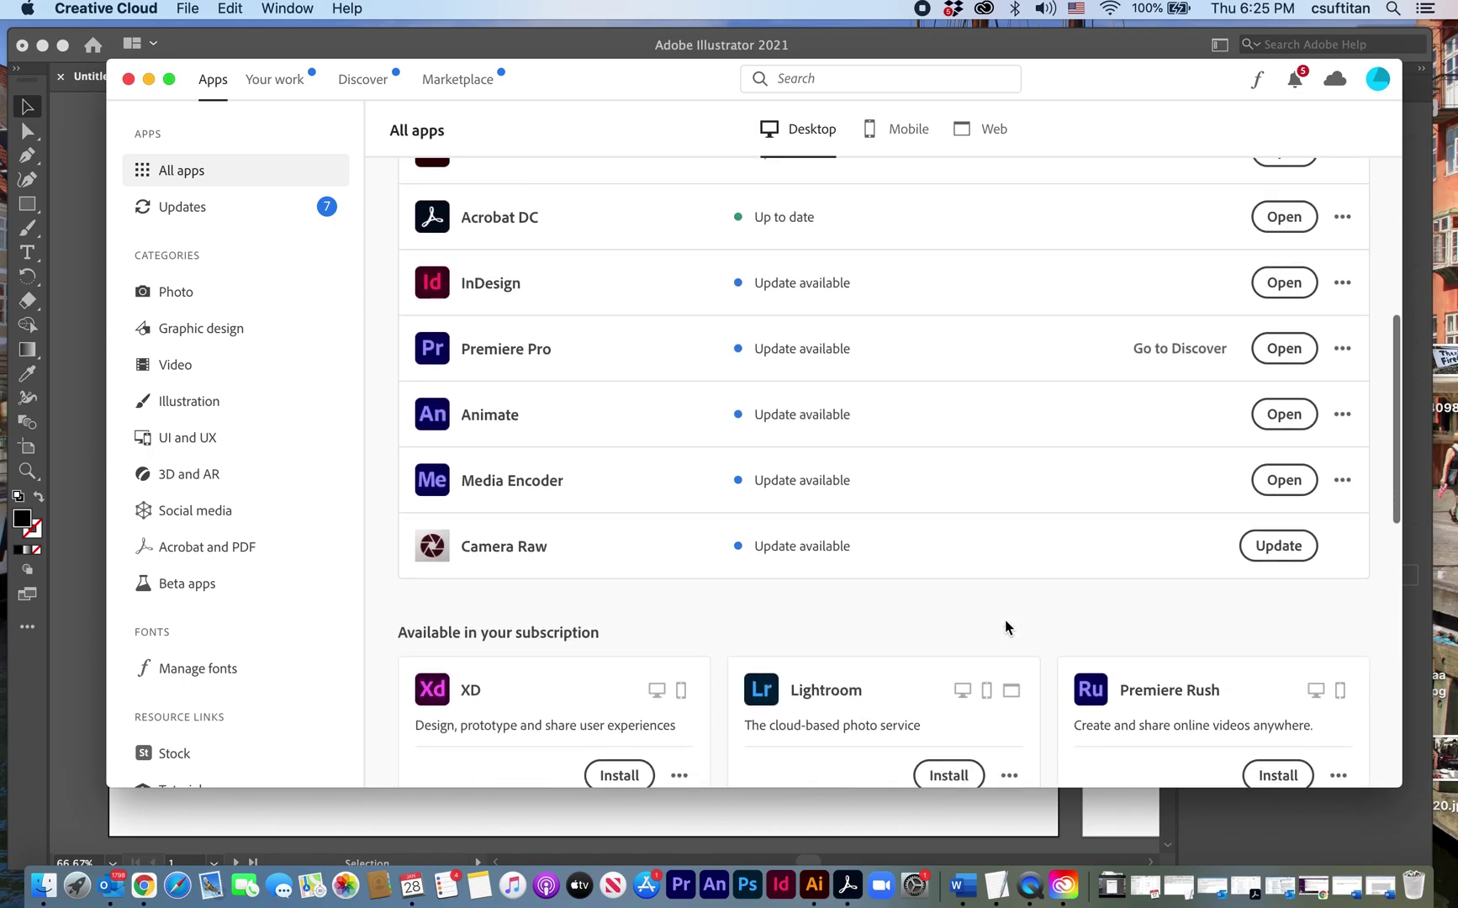
{"action": "scroll", "coordinate": [1004, 620], "scroll_direction": "down", "scroll_amount": 2}
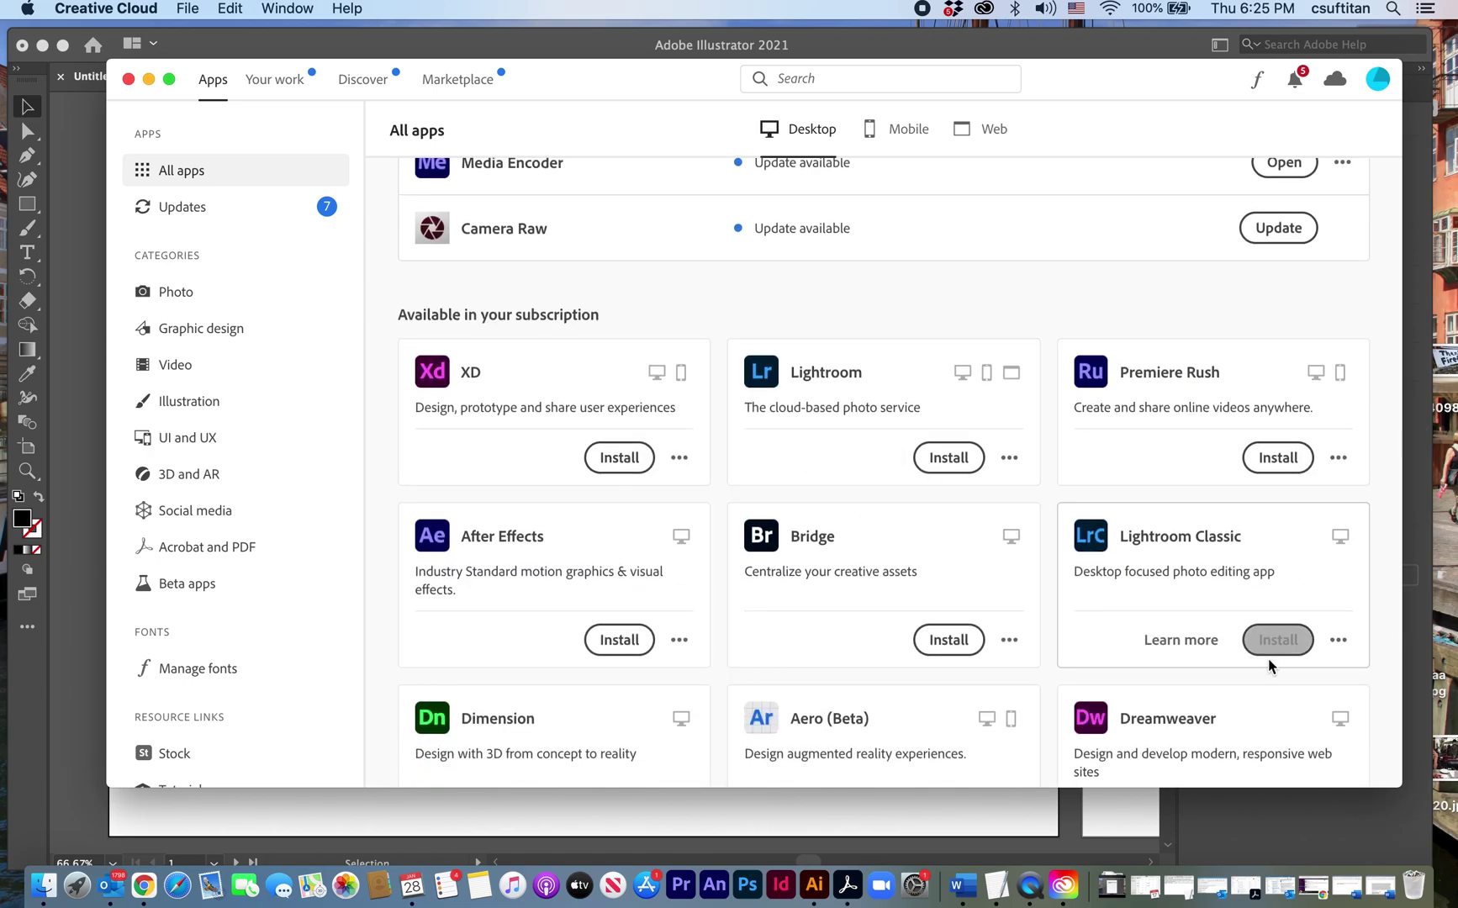
{"action": "scroll", "coordinate": [856, 365], "scroll_direction": "up", "scroll_amount": 20}
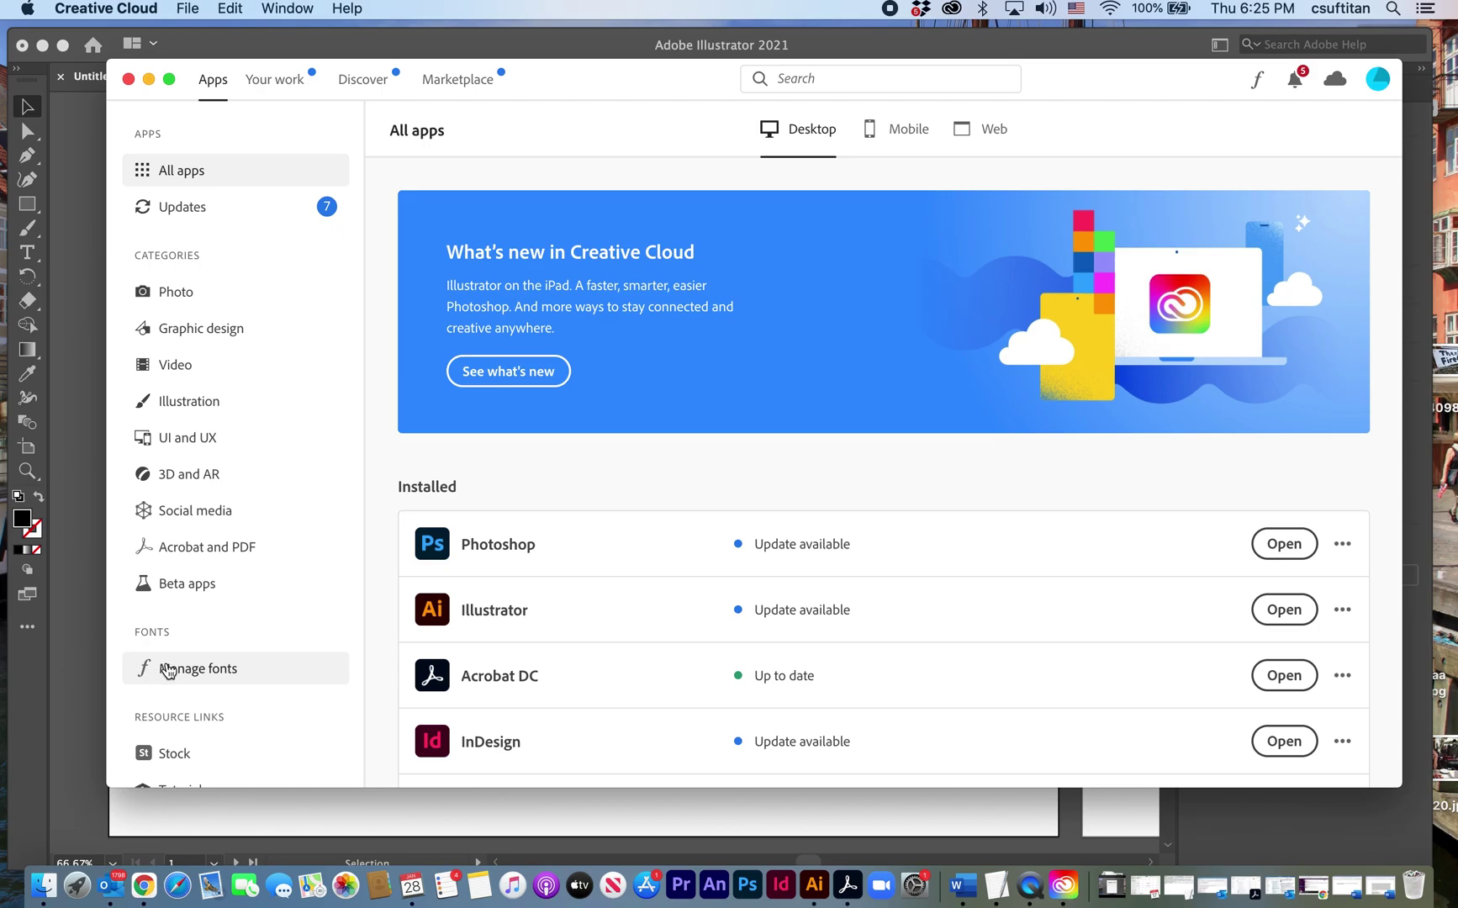
{"action": "left_click", "coordinate": [168, 670]}
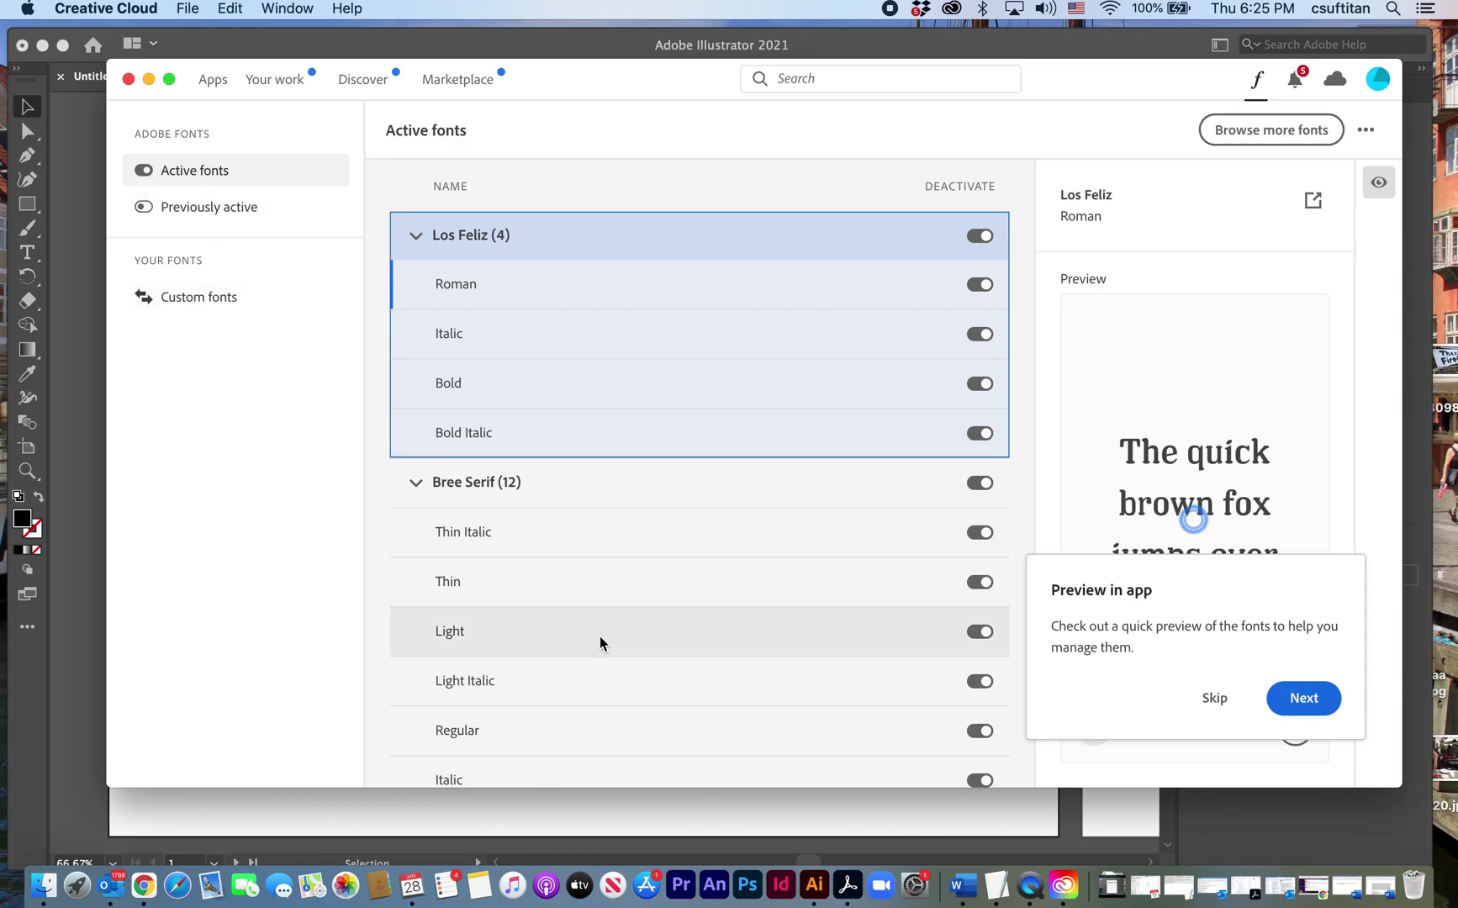
Skip the preview prompt, scroll the active fonts, and open the Adobe Fonts Browse Fonts catalogue
{"action": "scroll", "coordinate": [599, 639], "scroll_direction": "down", "scroll_amount": 3}
{"action": "scroll", "coordinate": [599, 638], "scroll_direction": "down", "scroll_amount": 1}
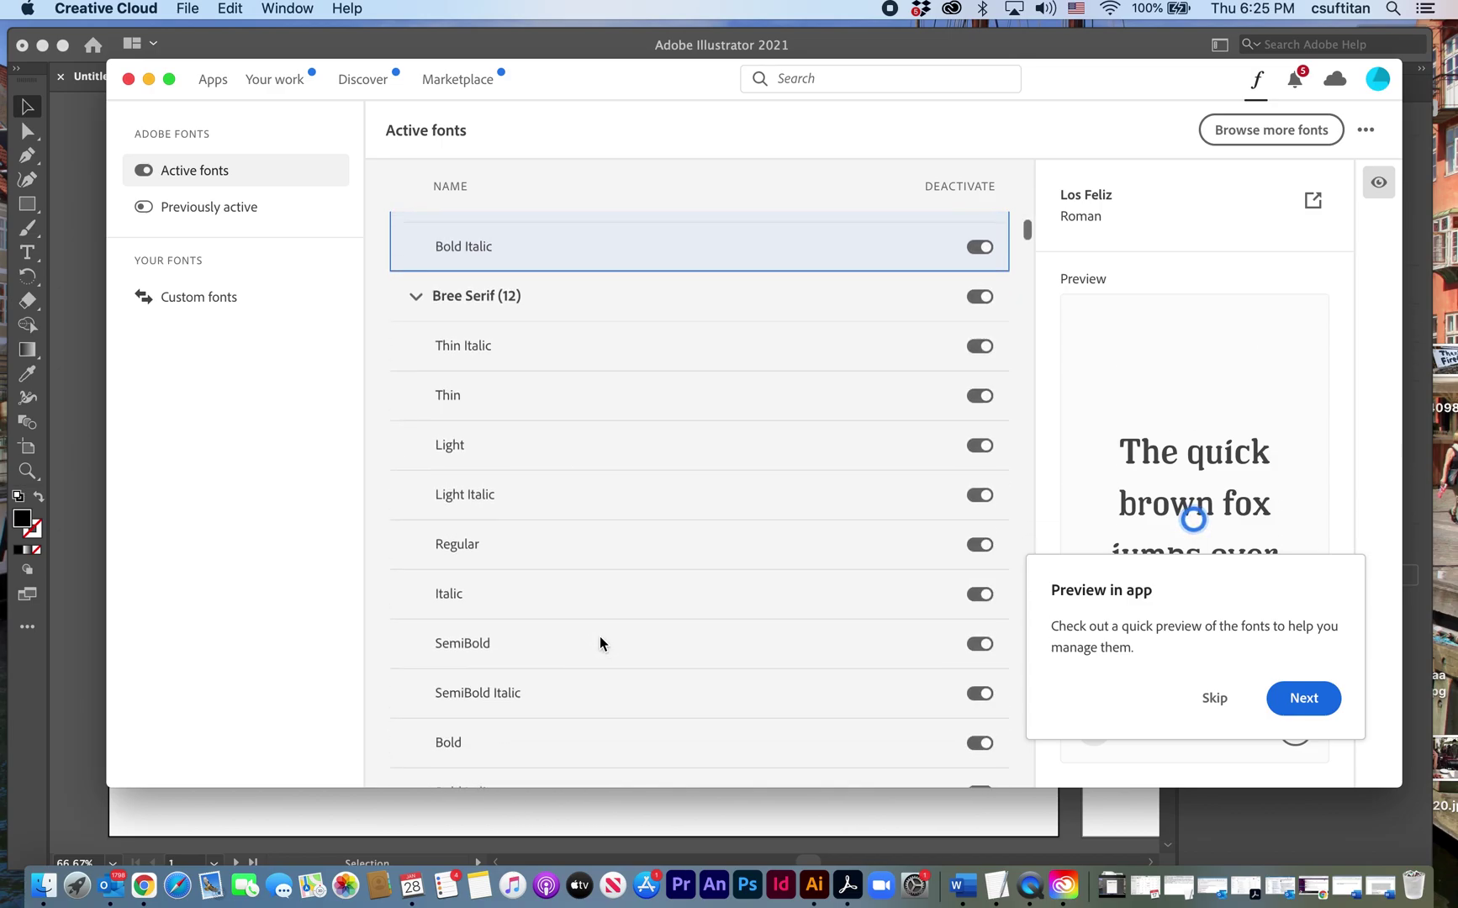
{"action": "left_click", "coordinate": [1216, 699]}
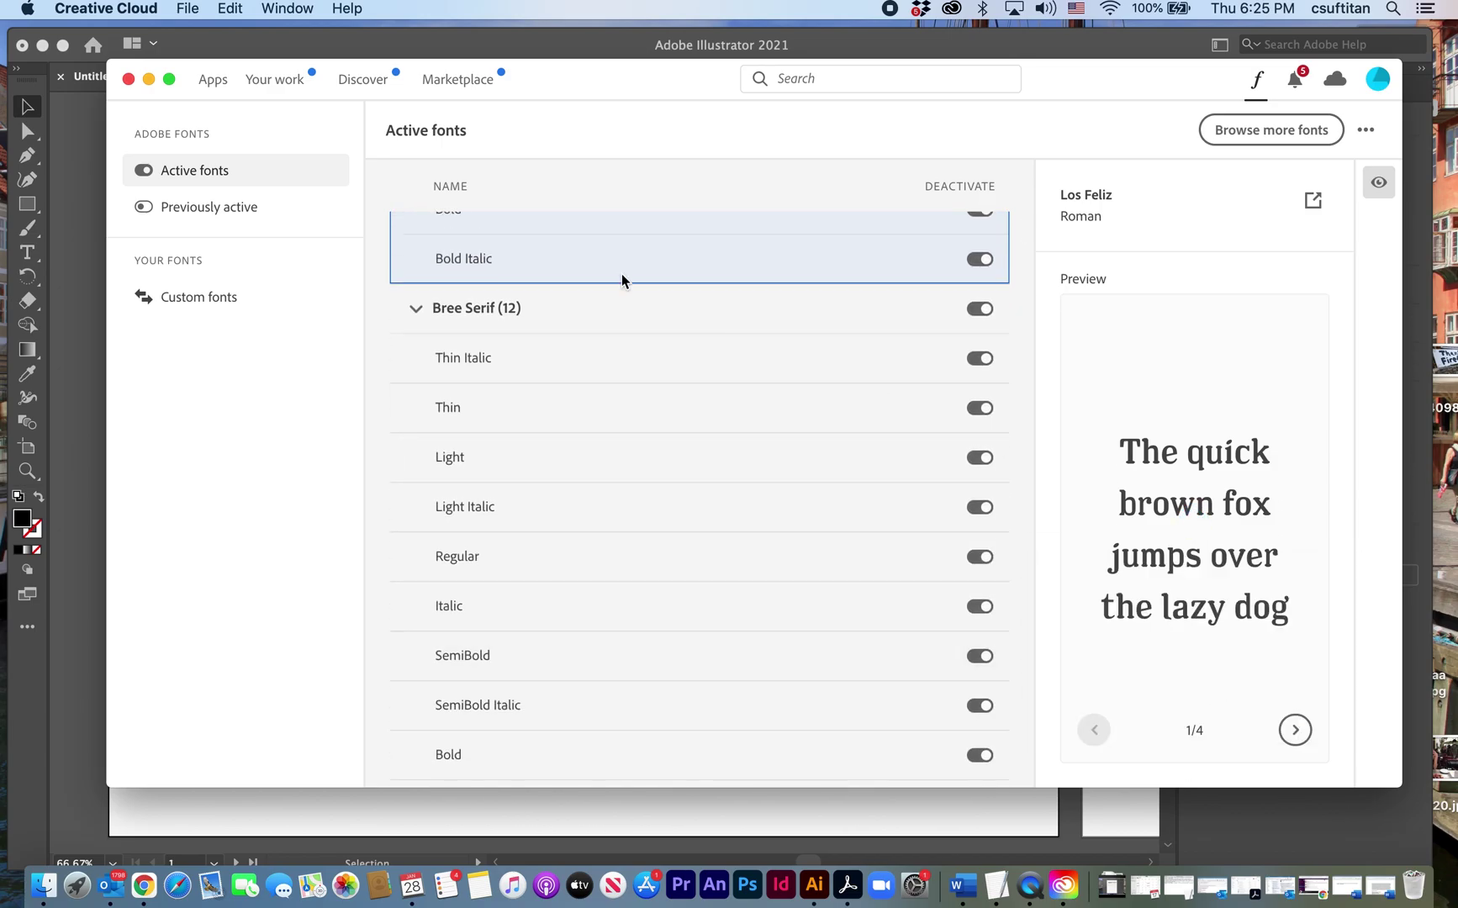
{"action": "scroll", "coordinate": [574, 529], "scroll_direction": "down", "scroll_amount": 5}
{"action": "scroll", "coordinate": [576, 533], "scroll_direction": "down", "scroll_amount": 15}
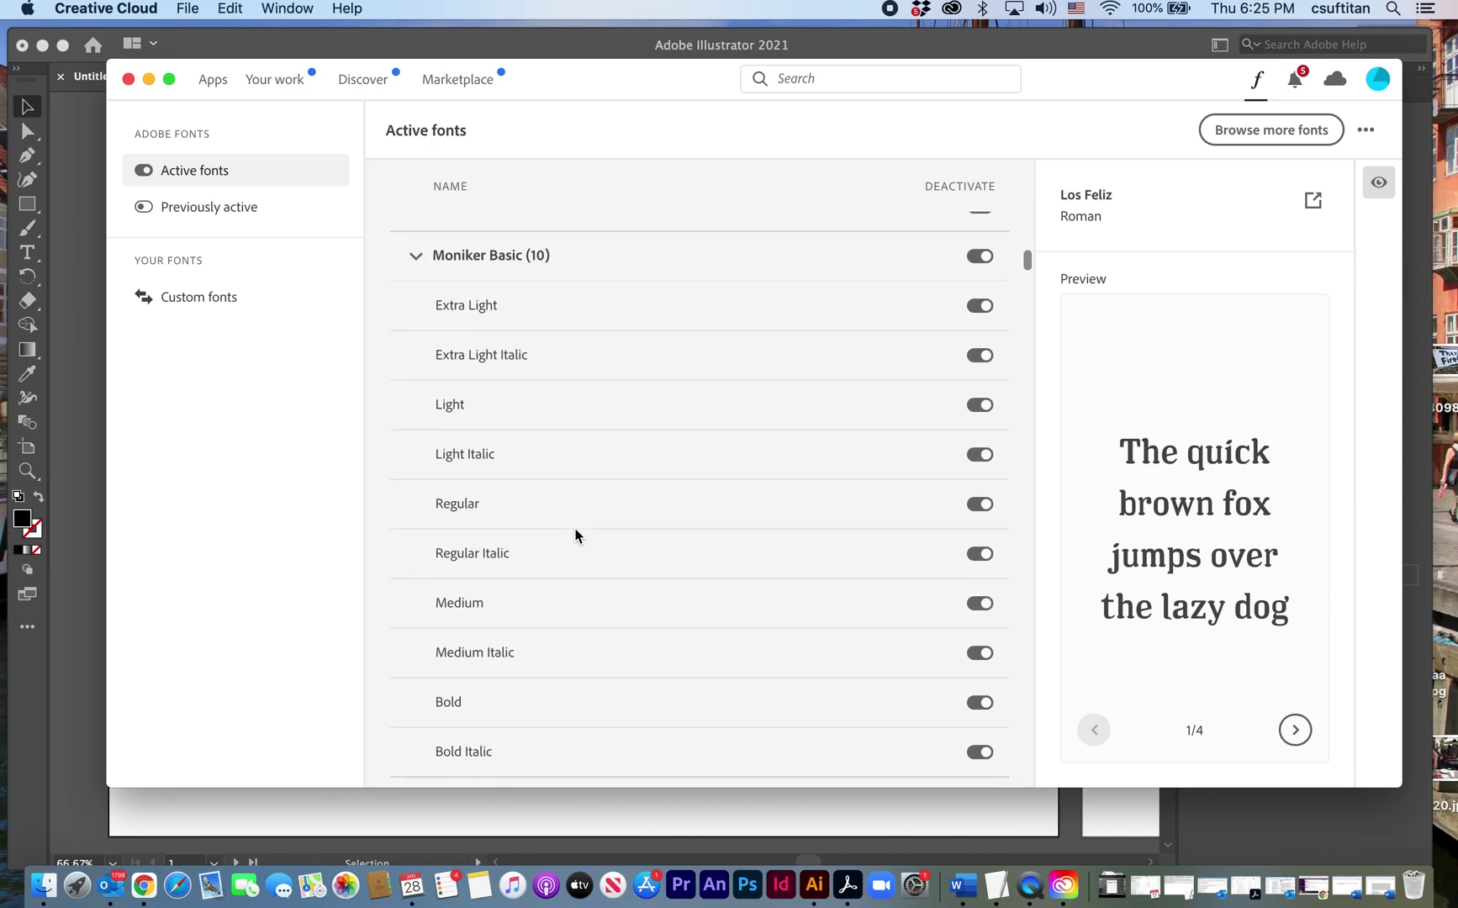
{"action": "scroll", "coordinate": [575, 534], "scroll_direction": "down", "scroll_amount": 15}
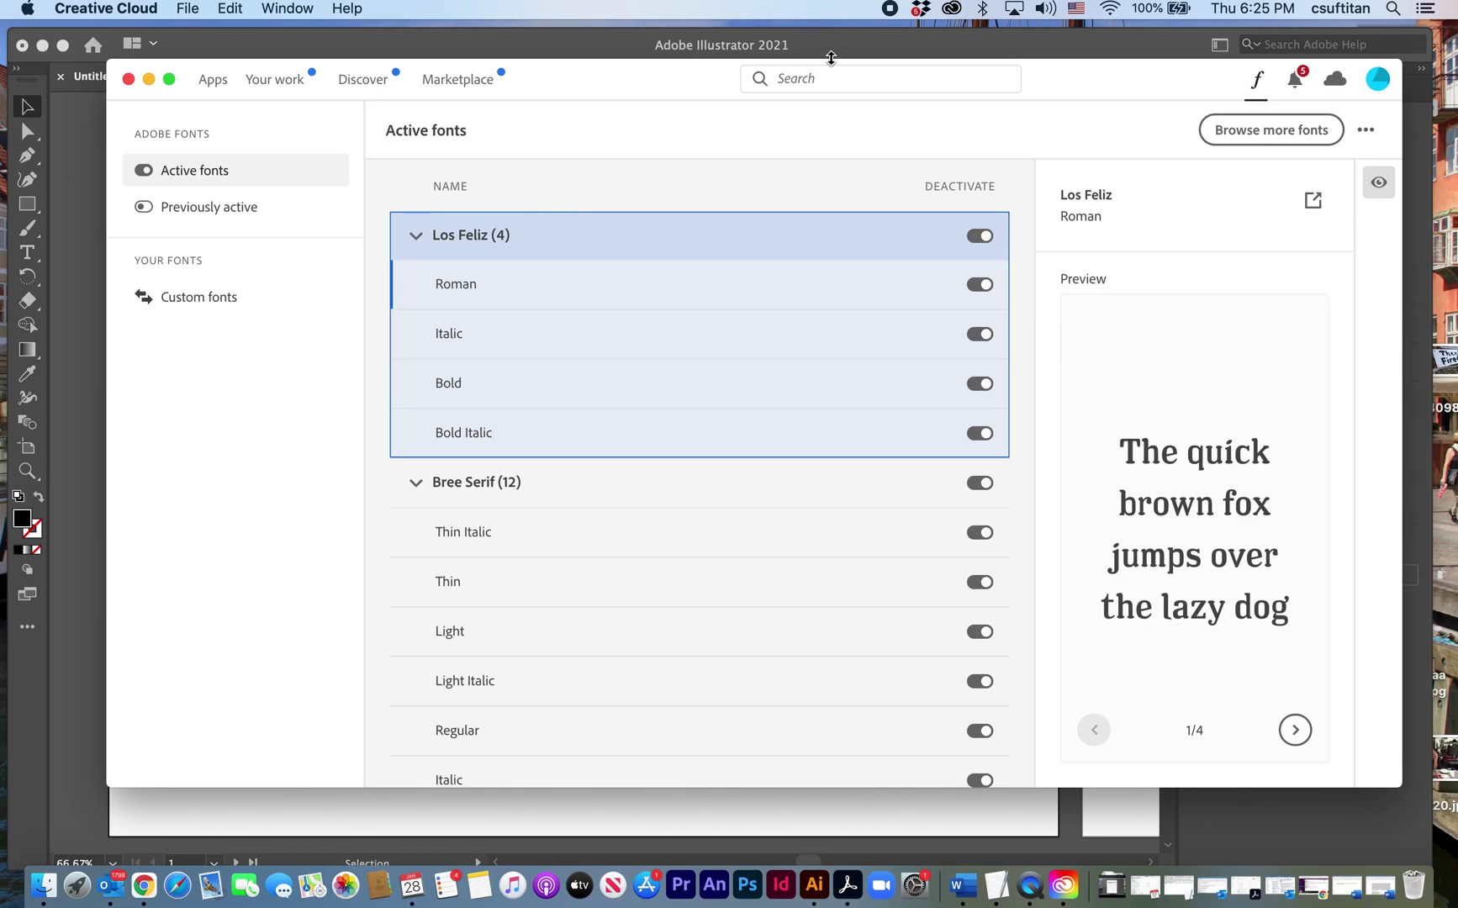
{"action": "left_click", "coordinate": [1288, 132]}
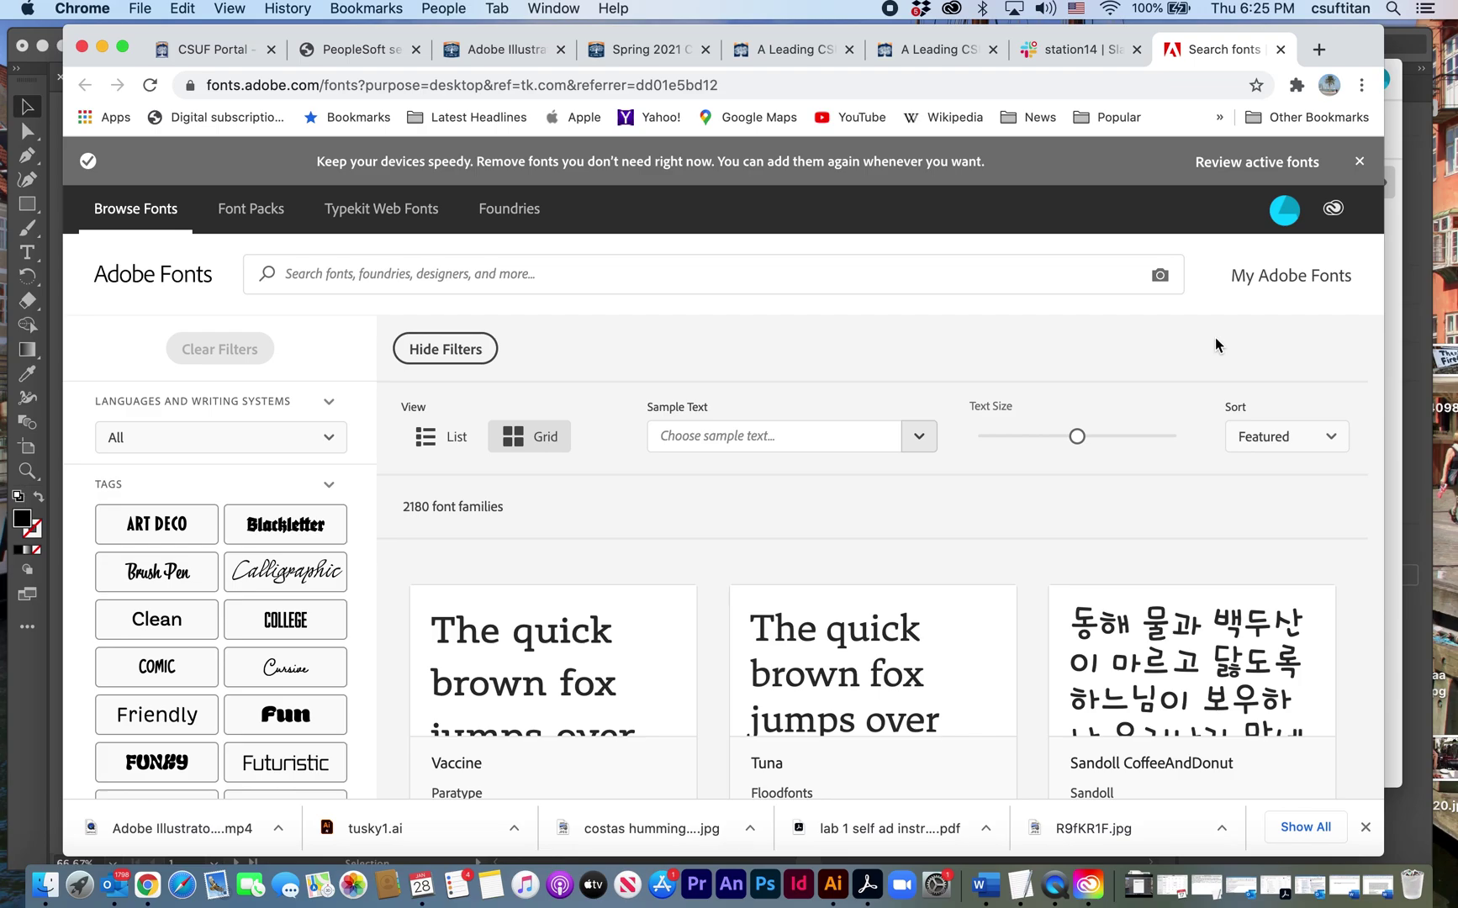
Collapse the TAGS section and filter the Adobe Fonts catalogue to Sans Serif families
{"action": "left_click", "coordinate": [330, 486]}
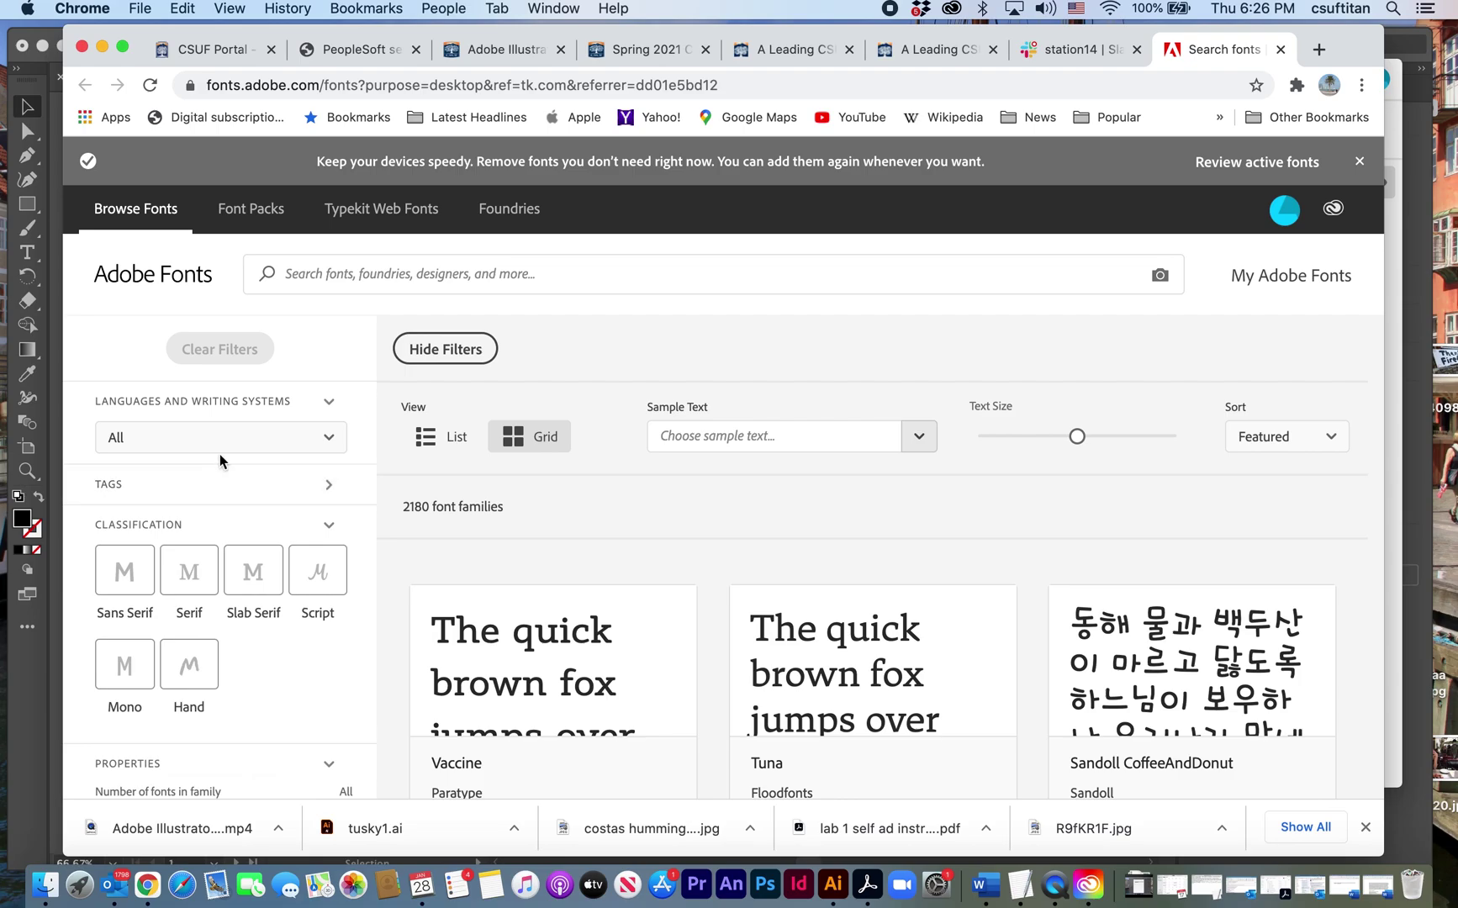
{"action": "left_click", "coordinate": [255, 580]}
{"action": "scroll", "coordinate": [254, 584], "scroll_direction": "down", "scroll_amount": 3}
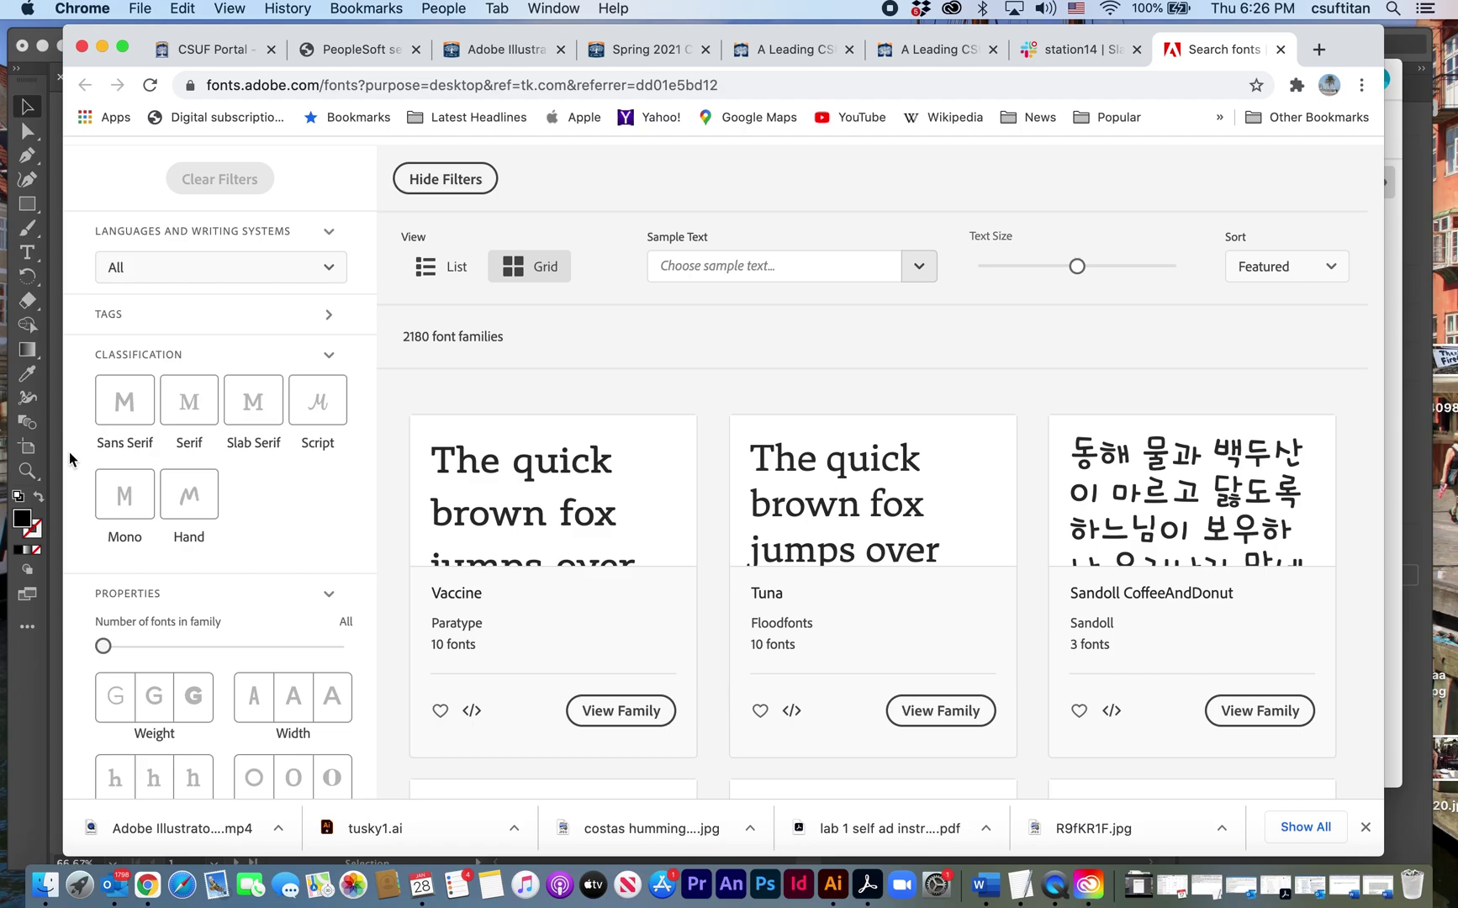
{"action": "left_click", "coordinate": [112, 413]}
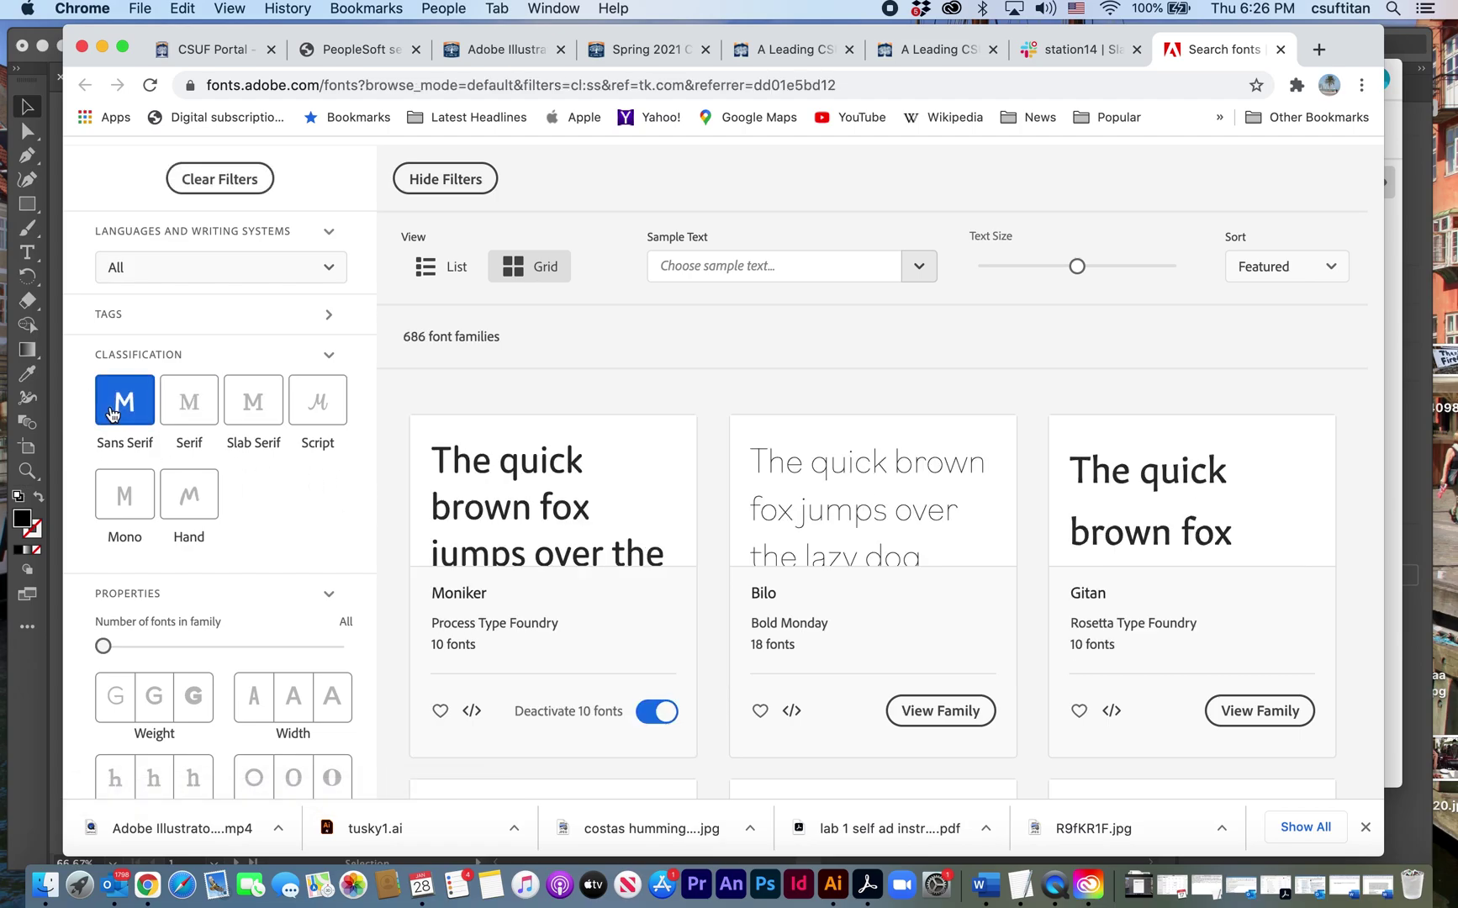
Scroll through the 686 Sans Serif results, then switch the classification filter to Slab Serif
{"action": "scroll", "coordinate": [905, 661], "scroll_direction": "down", "scroll_amount": 5}
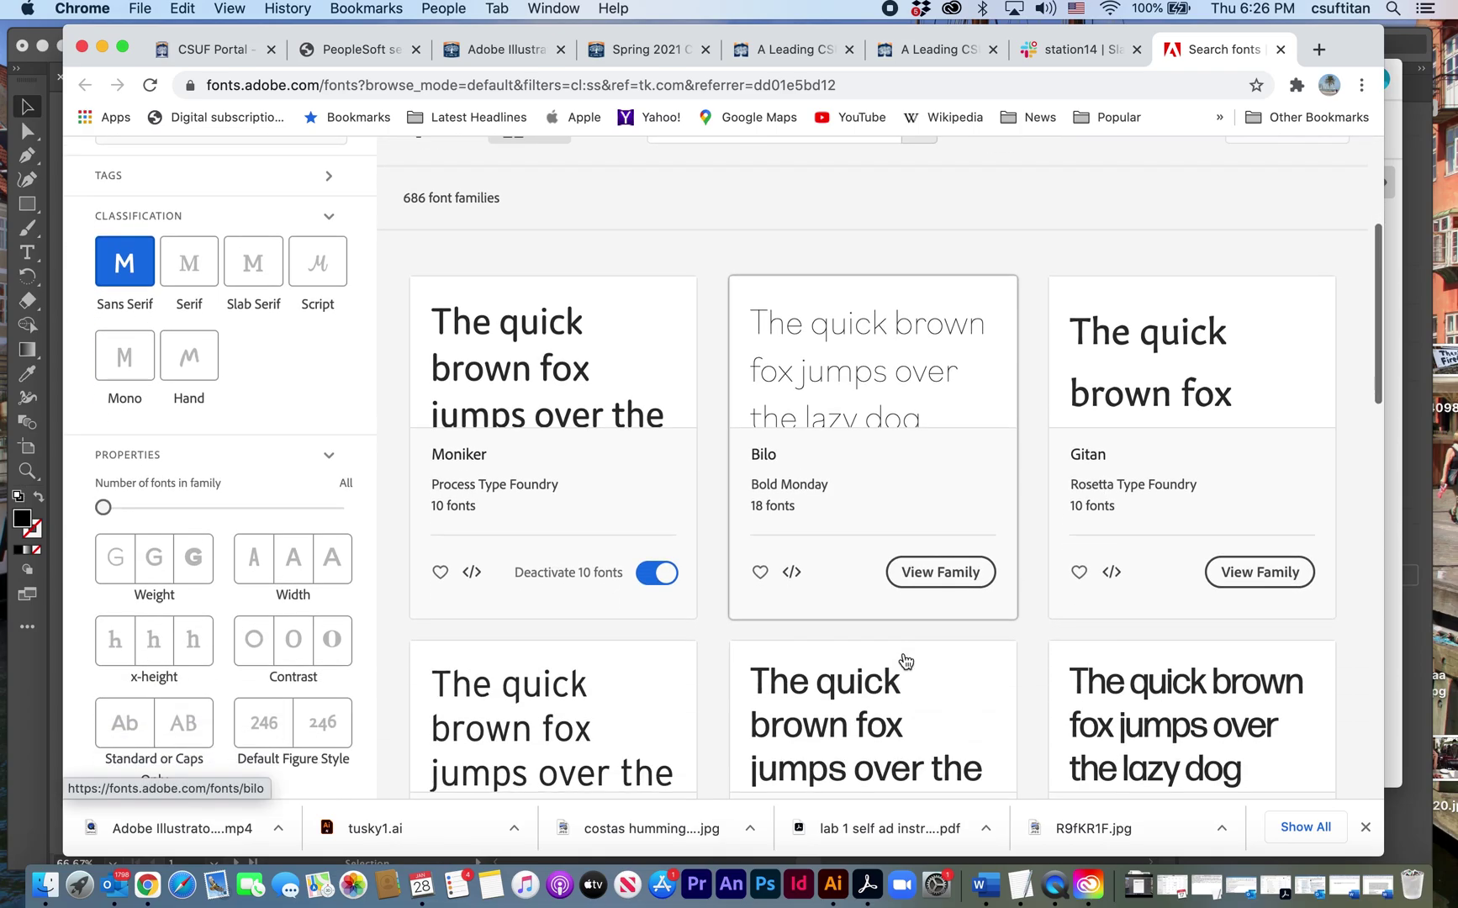
{"action": "scroll", "coordinate": [904, 661], "scroll_direction": "down", "scroll_amount": 15}
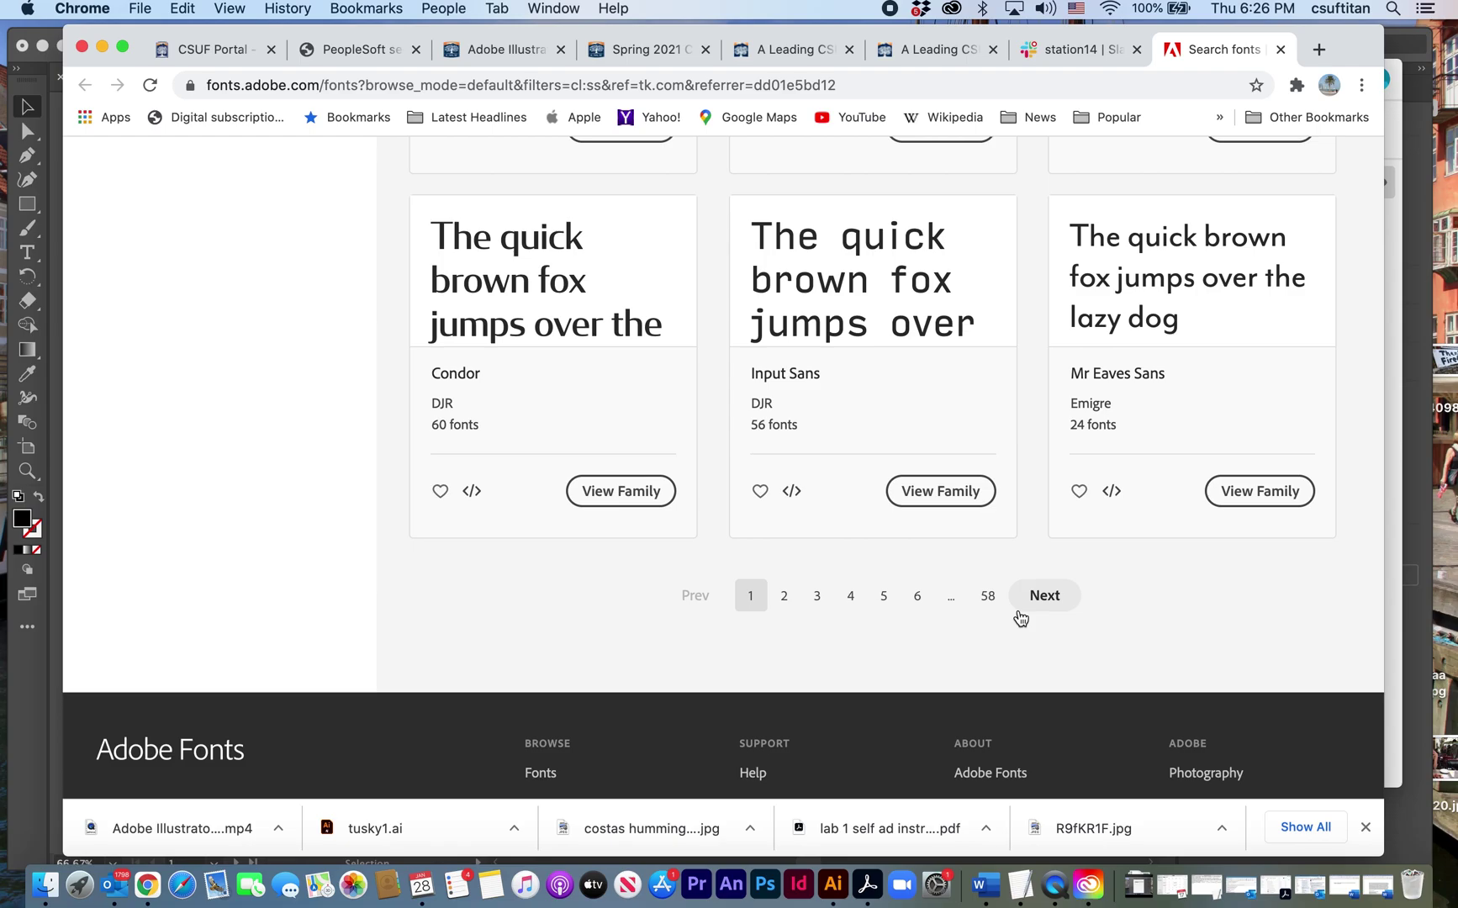
{"action": "scroll", "coordinate": [1020, 618], "scroll_direction": "up", "scroll_amount": 20}
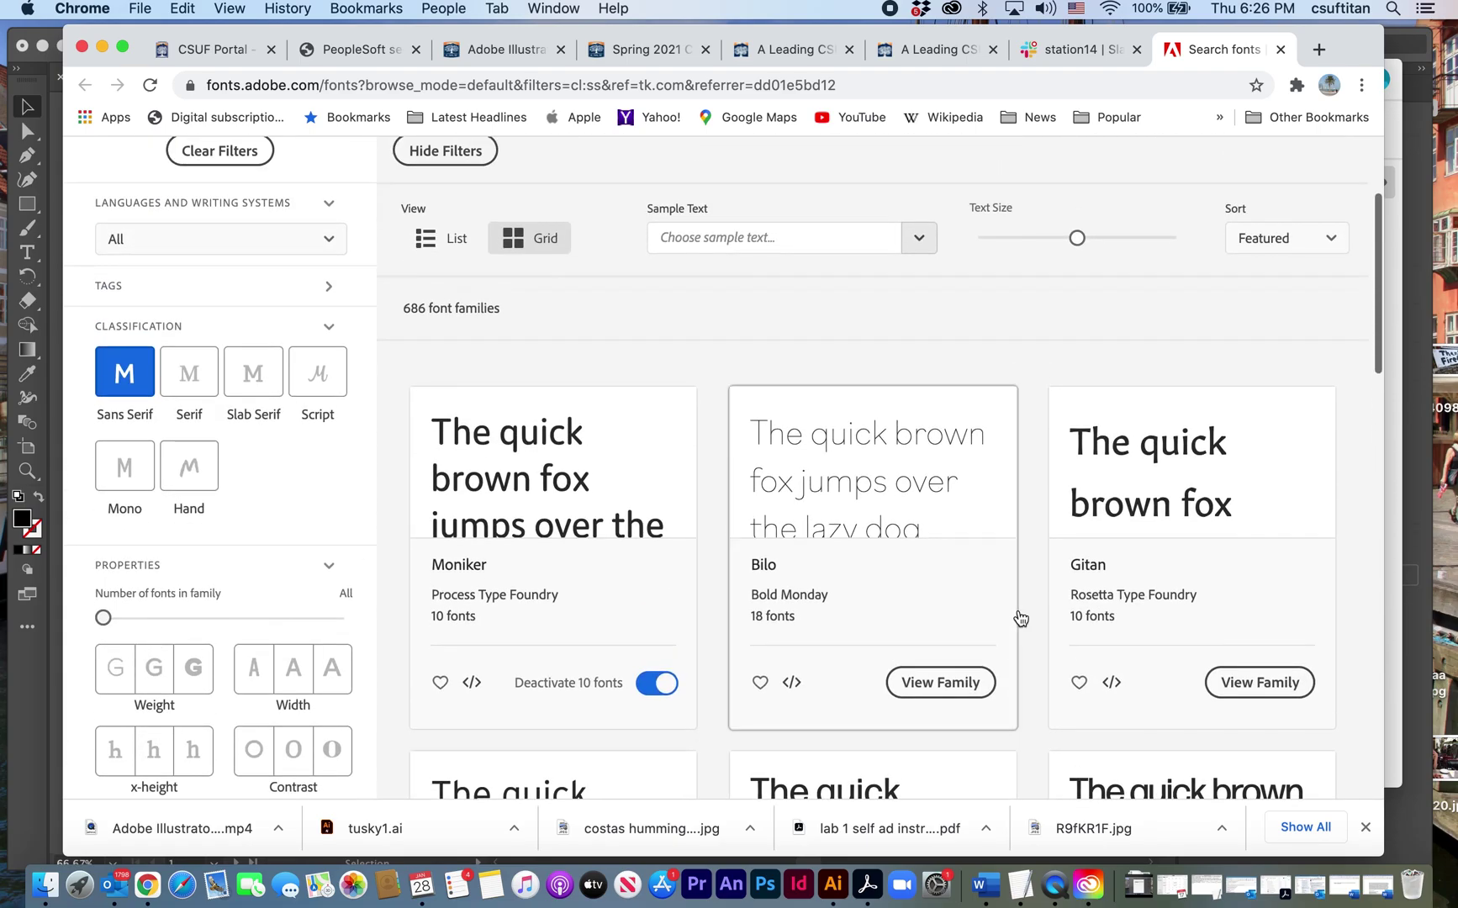
{"action": "scroll", "coordinate": [1020, 616], "scroll_direction": "up", "scroll_amount": 2}
{"action": "left_click", "coordinate": [255, 418]}
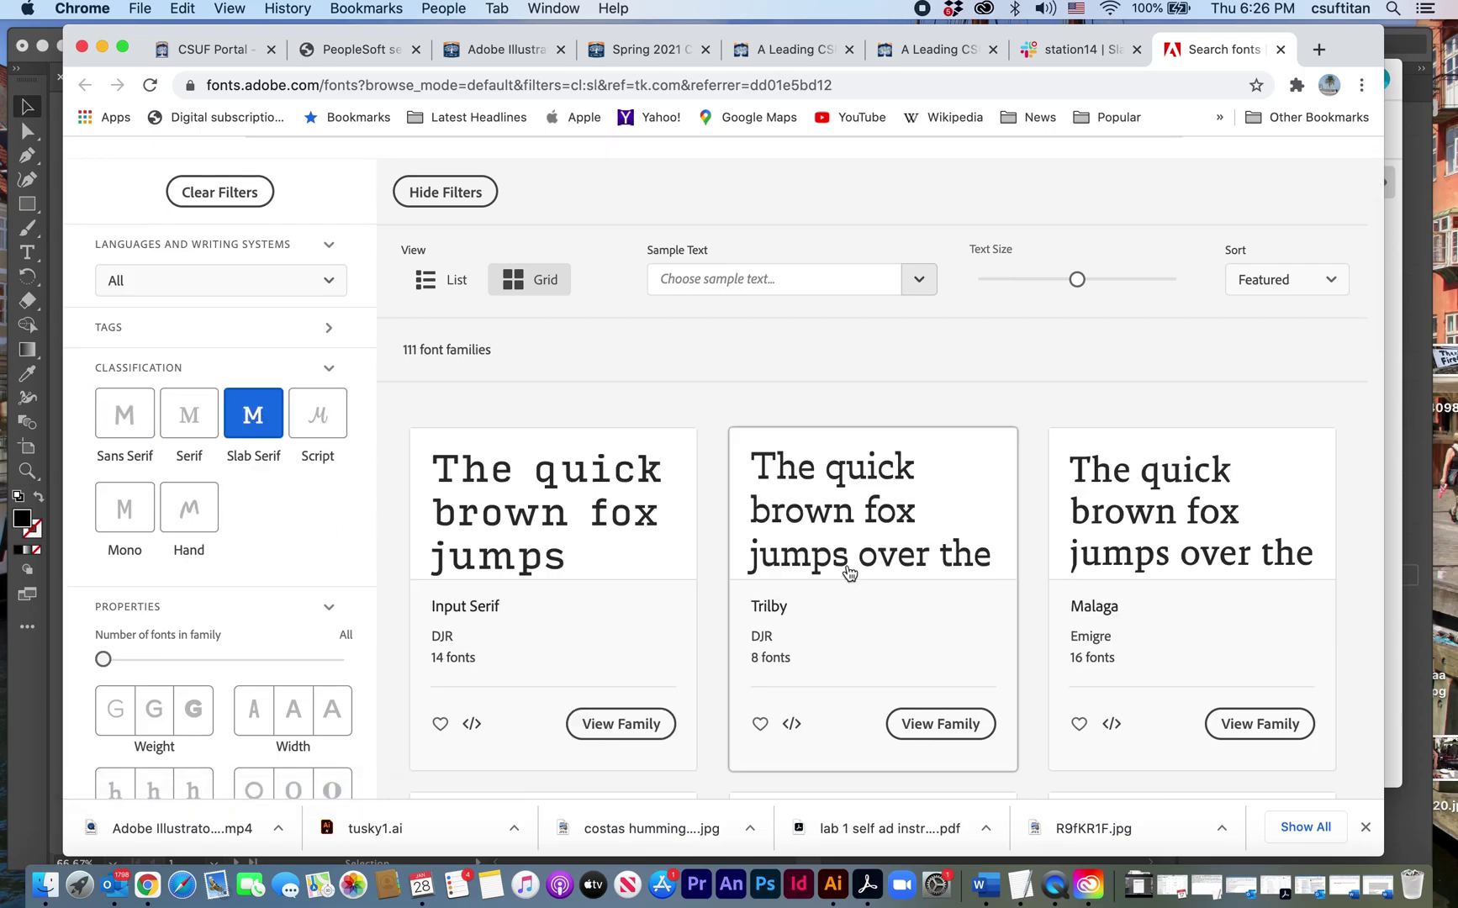
Browse the 111 Slab Serif families, such as Input Serif, Trilby and Malaga, then expand the TAGS filters
{"action": "scroll", "coordinate": [939, 602], "scroll_direction": "down", "scroll_amount": 5}
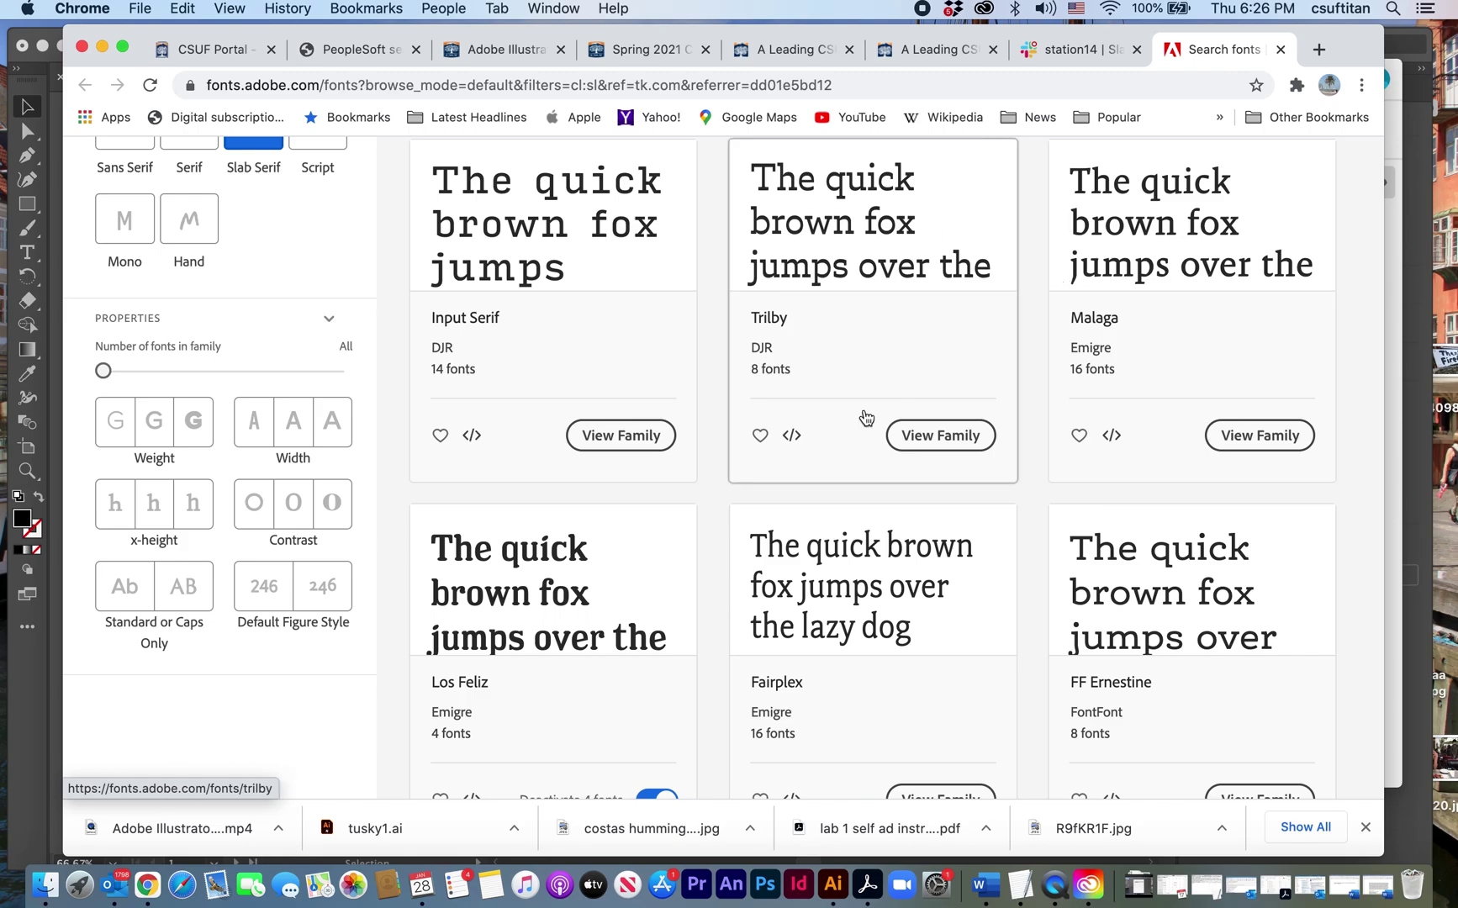
{"action": "scroll", "coordinate": [865, 417], "scroll_direction": "down", "scroll_amount": 10}
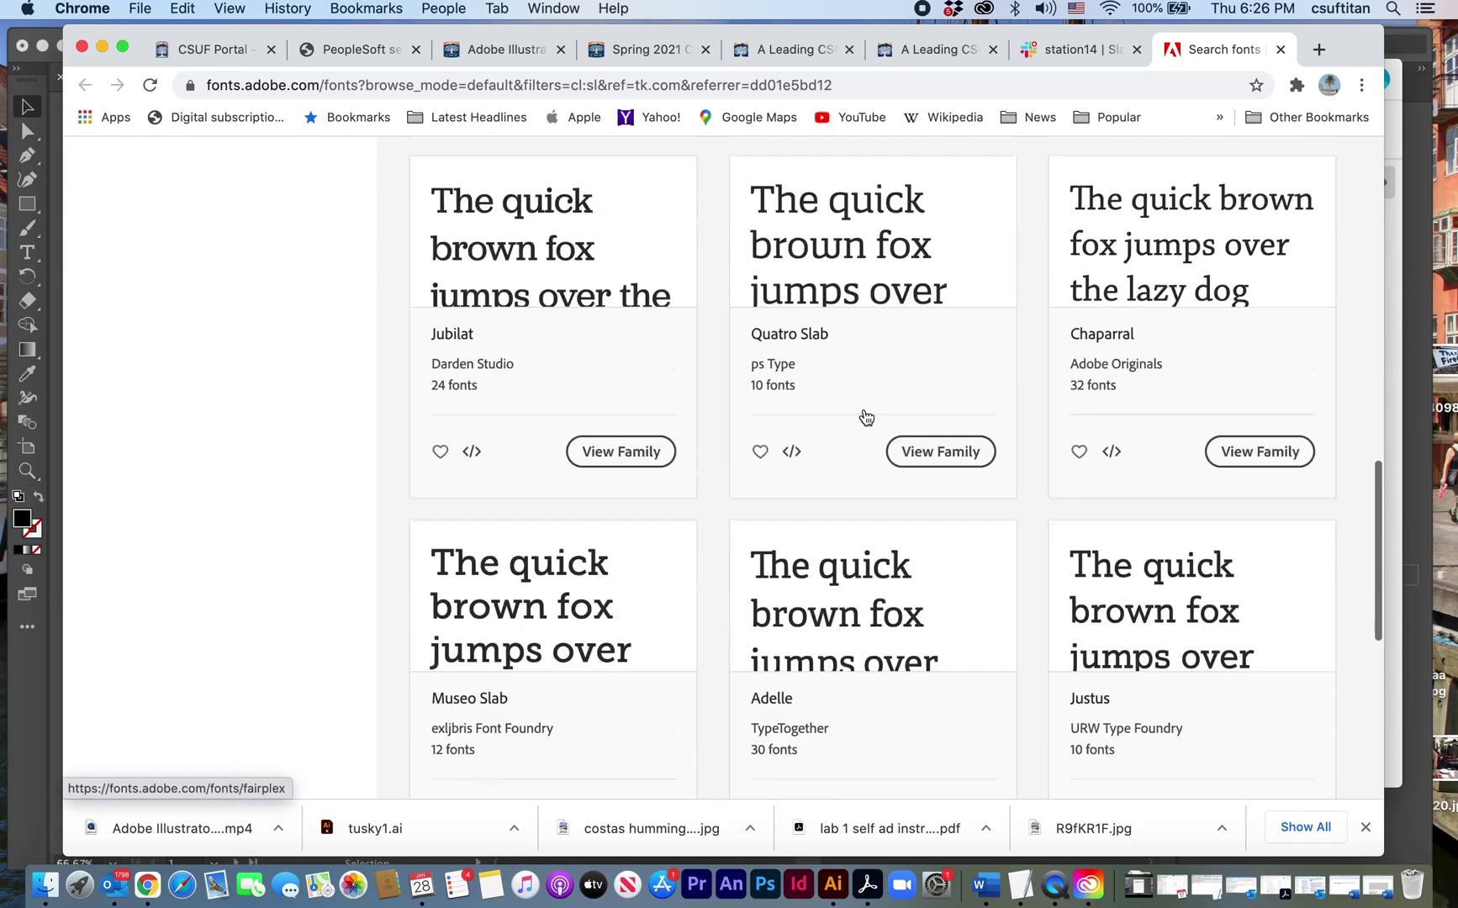
{"action": "scroll", "coordinate": [866, 417], "scroll_direction": "down", "scroll_amount": 10}
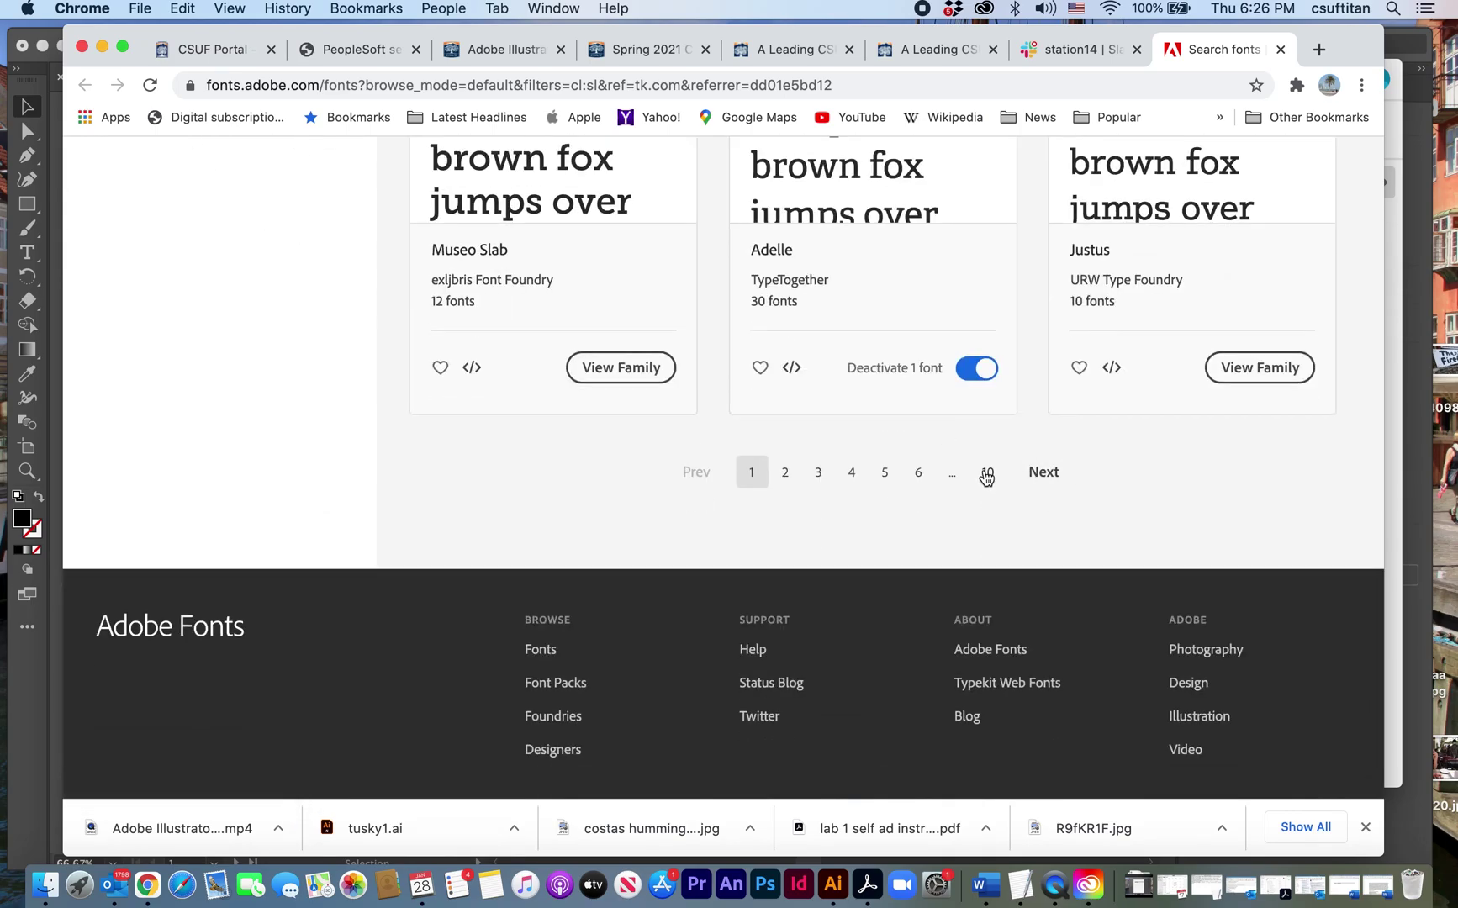
{"action": "scroll", "coordinate": [985, 477], "scroll_direction": "up", "scroll_amount": 12}
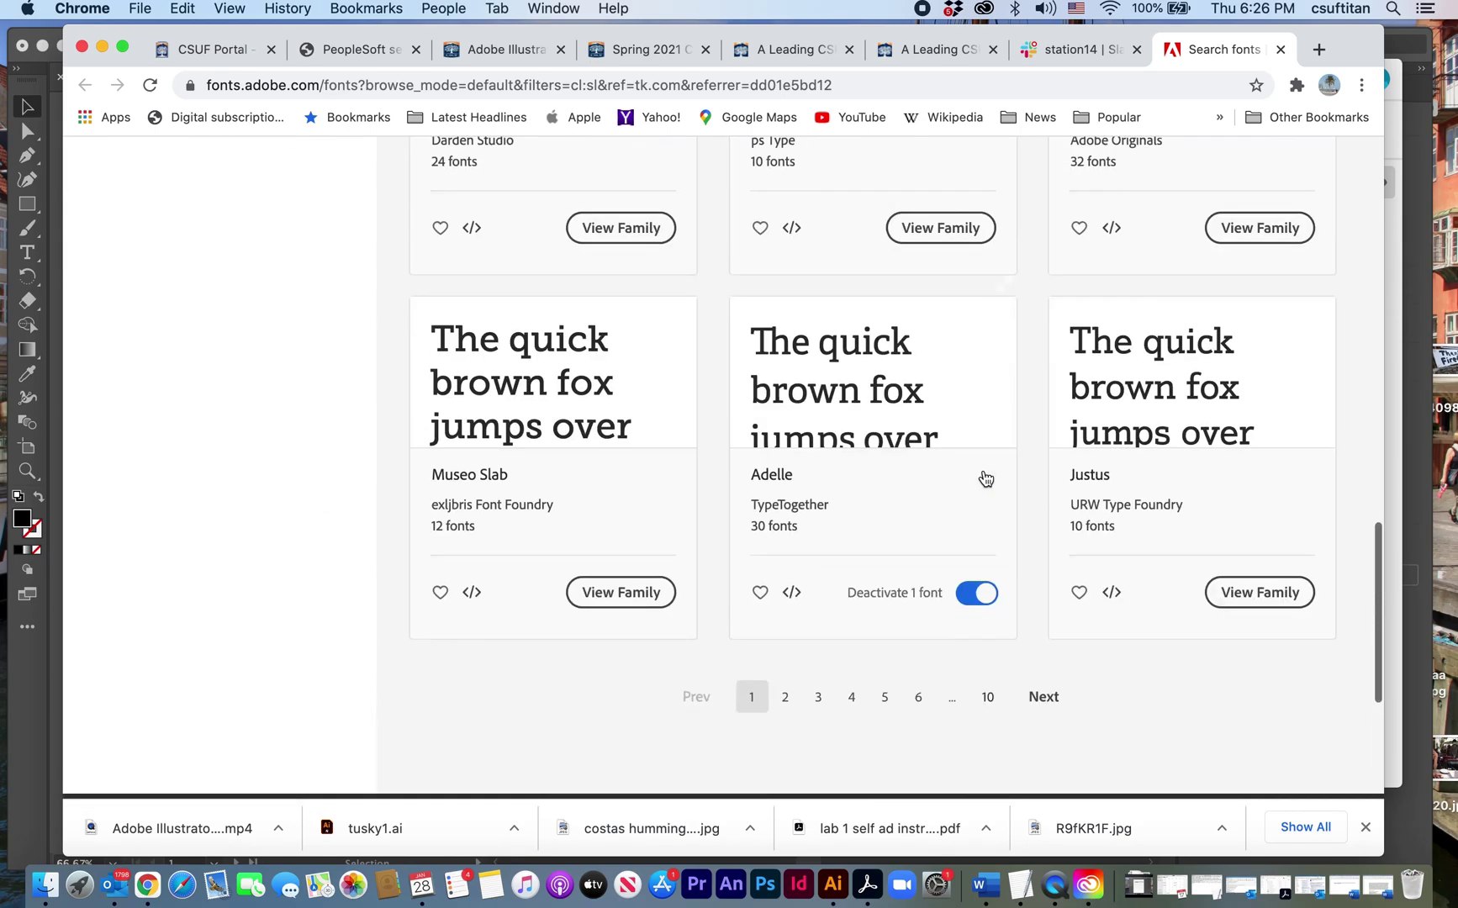
{"action": "scroll", "coordinate": [984, 476], "scroll_direction": "up", "scroll_amount": 4}
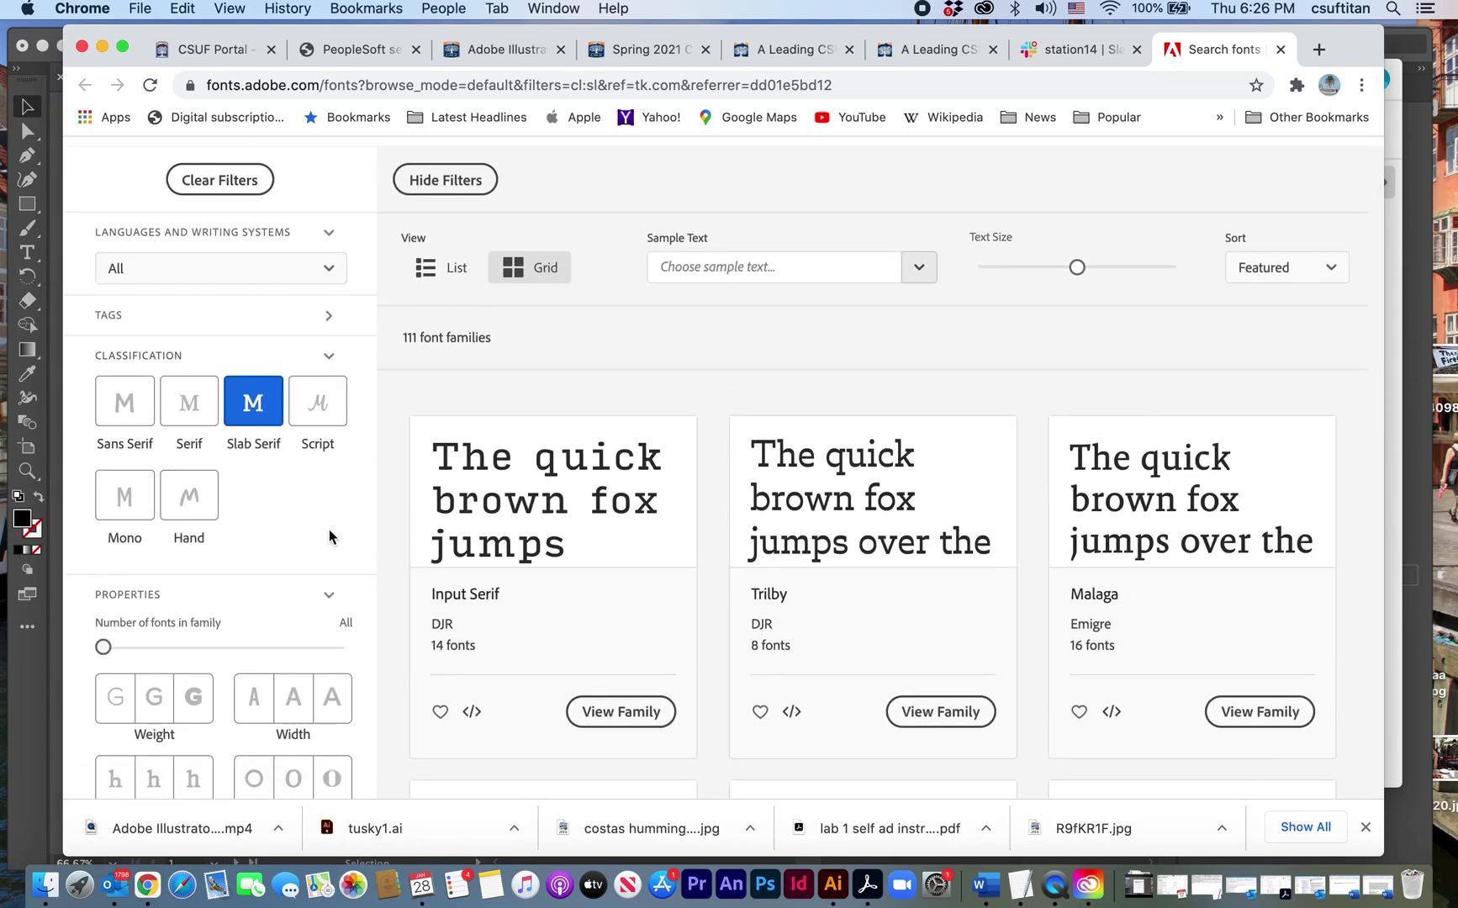
{"action": "scroll", "coordinate": [329, 529], "scroll_direction": "up", "scroll_amount": 2}
{"action": "left_click", "coordinate": [343, 452]}
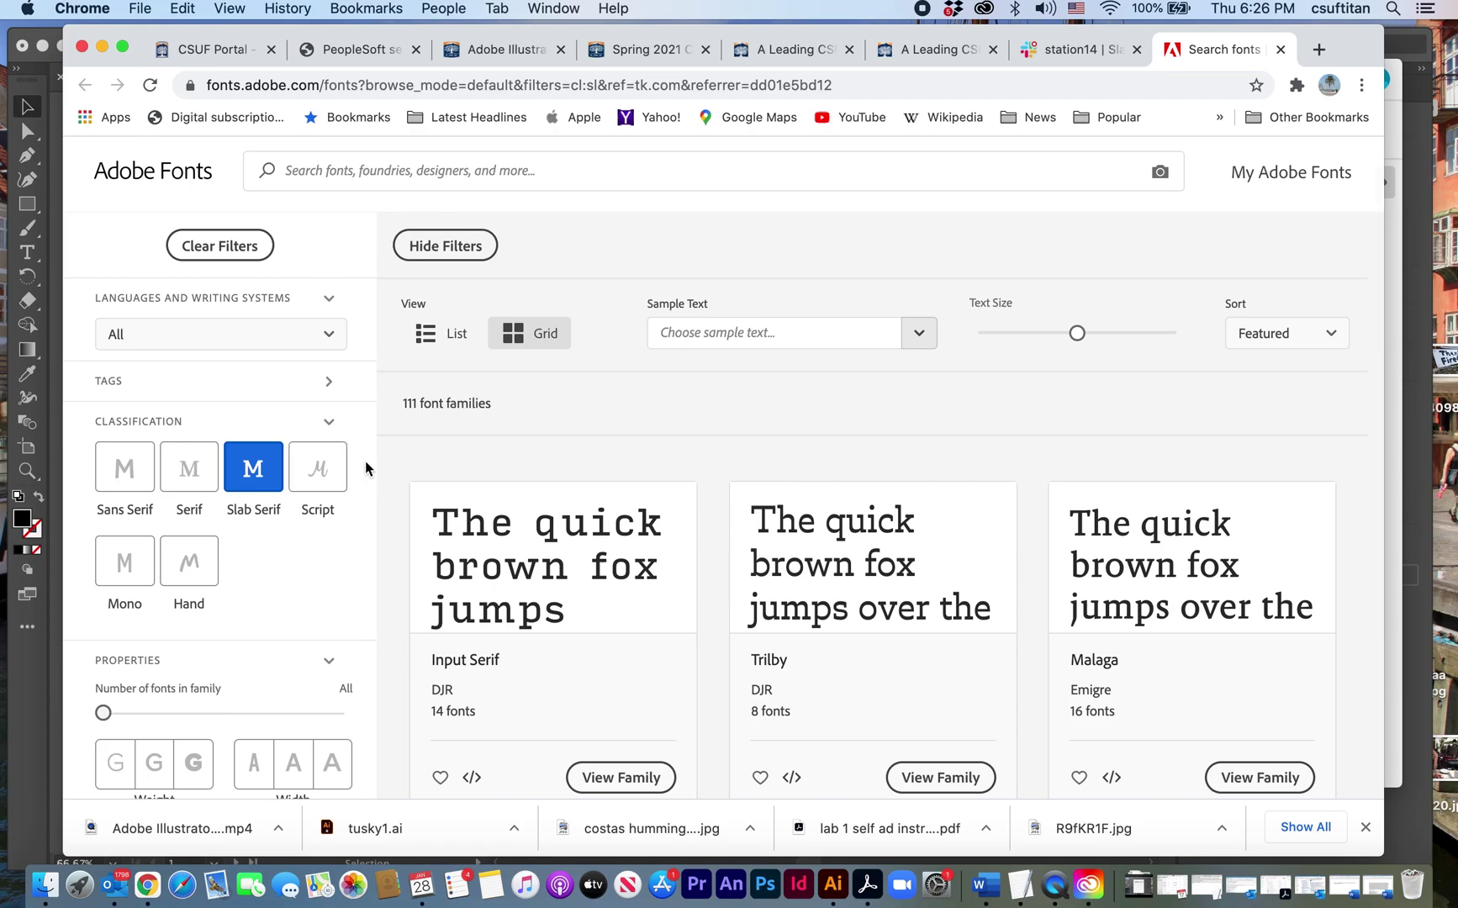
{"action": "left_click", "coordinate": [329, 384]}
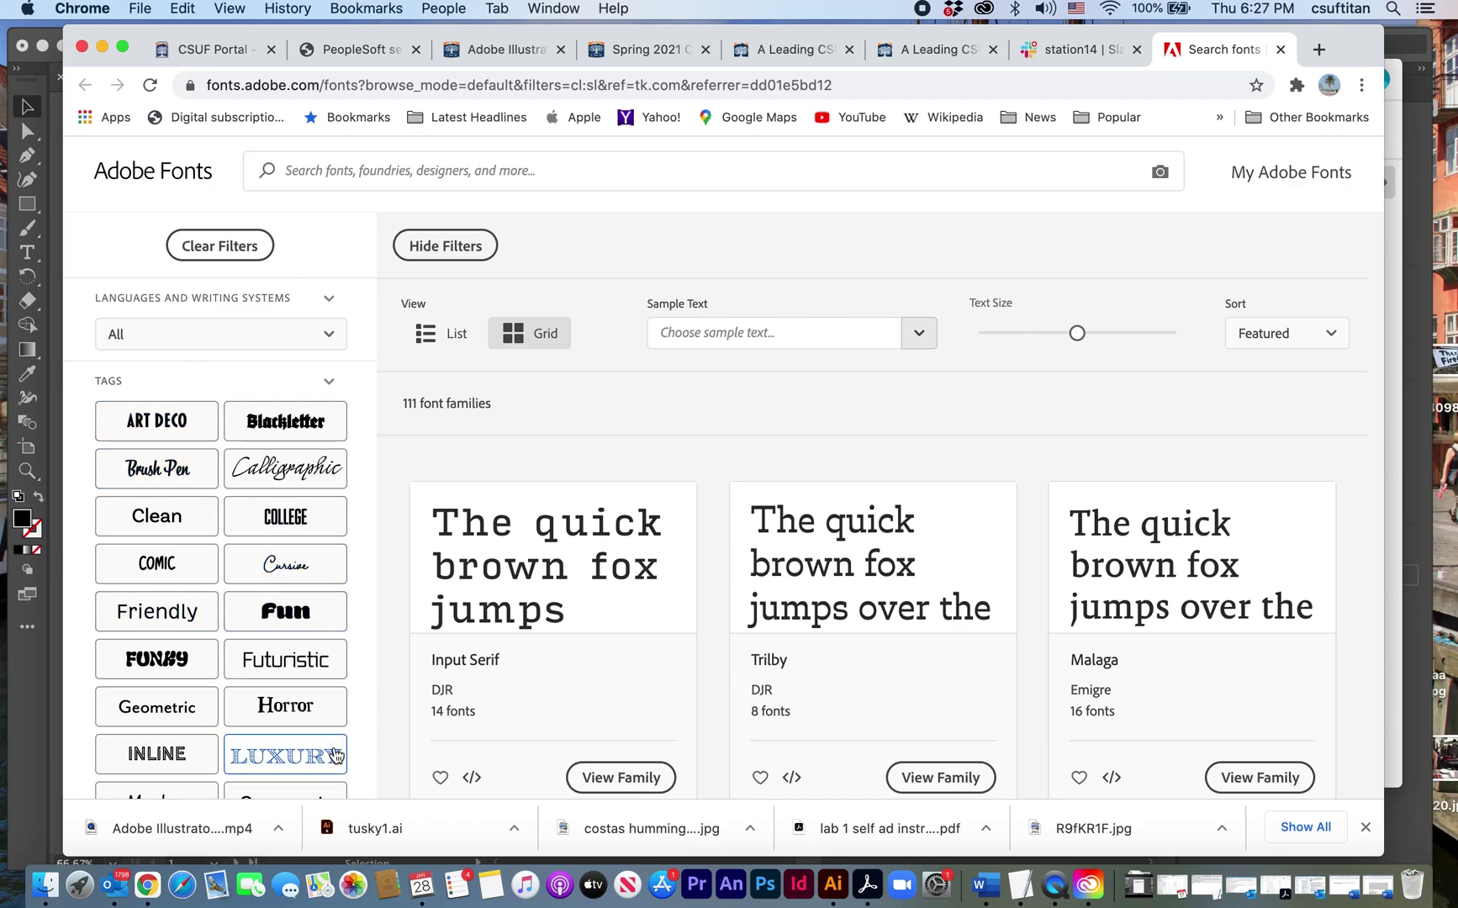
Add the Typewriter tag to the Slab Serif filter, leaving LiebeRuth and ITC American Typewriter
{"action": "scroll", "coordinate": [336, 754], "scroll_direction": "down", "scroll_amount": 2}
{"action": "scroll", "coordinate": [336, 754], "scroll_direction": "down", "scroll_amount": 2}
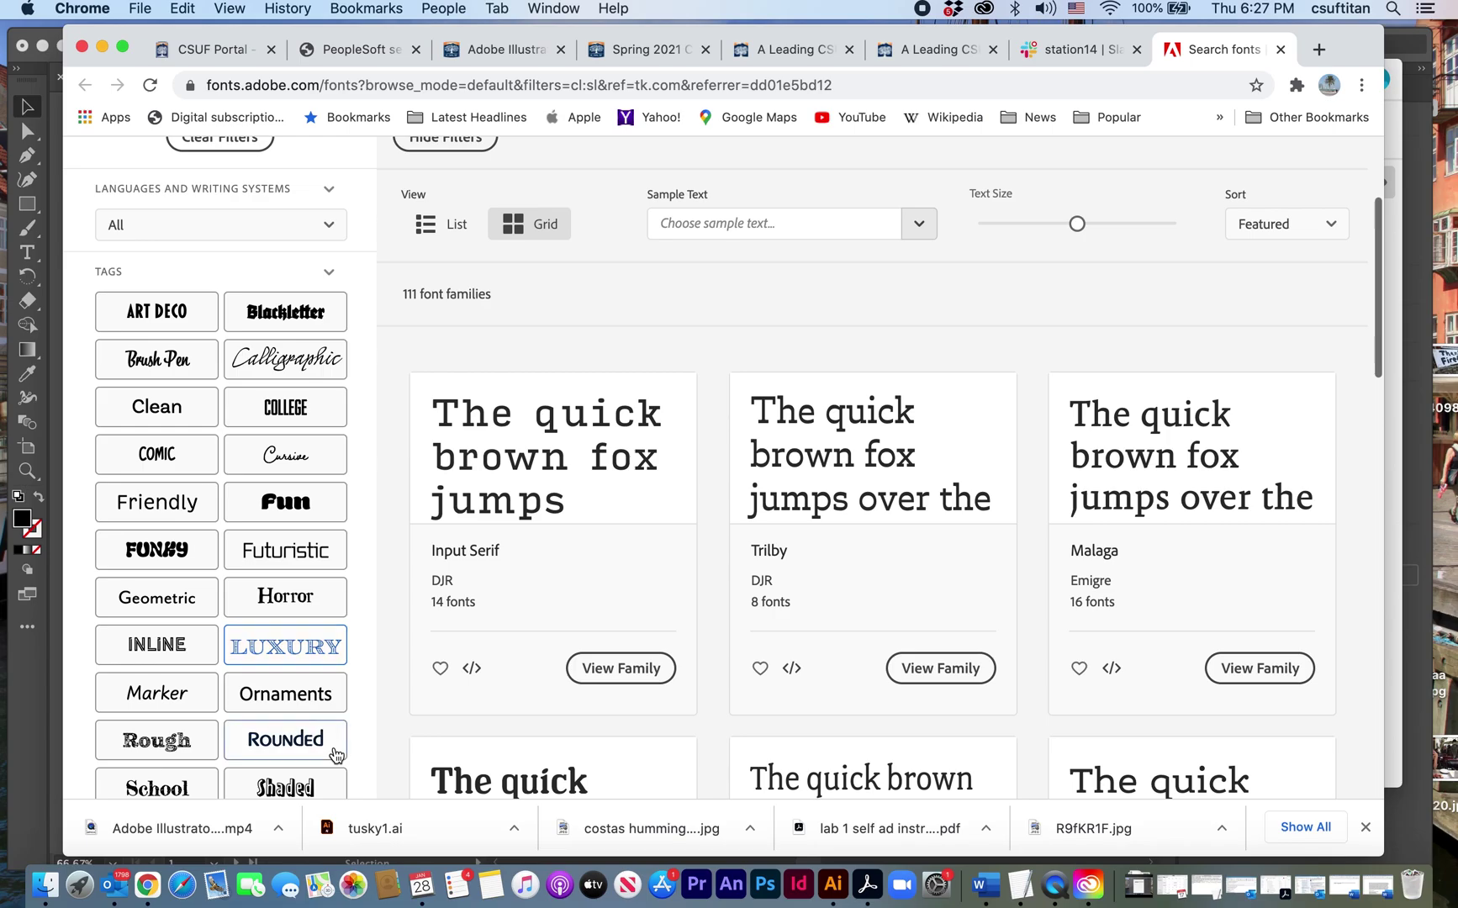
{"action": "scroll", "coordinate": [336, 754], "scroll_direction": "down", "scroll_amount": 3}
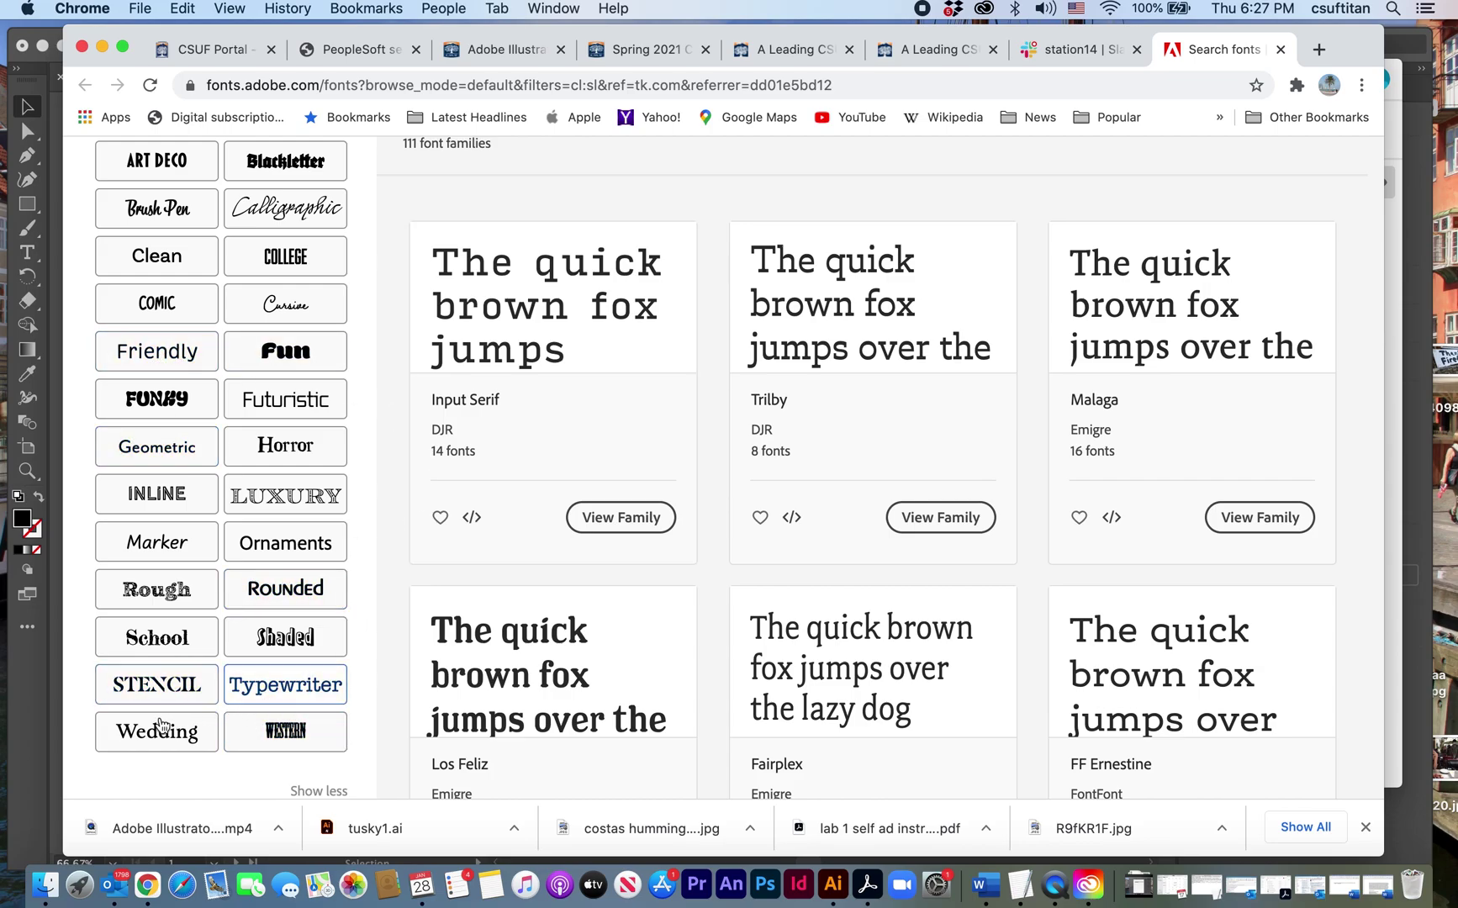
{"action": "left_click", "coordinate": [276, 691]}
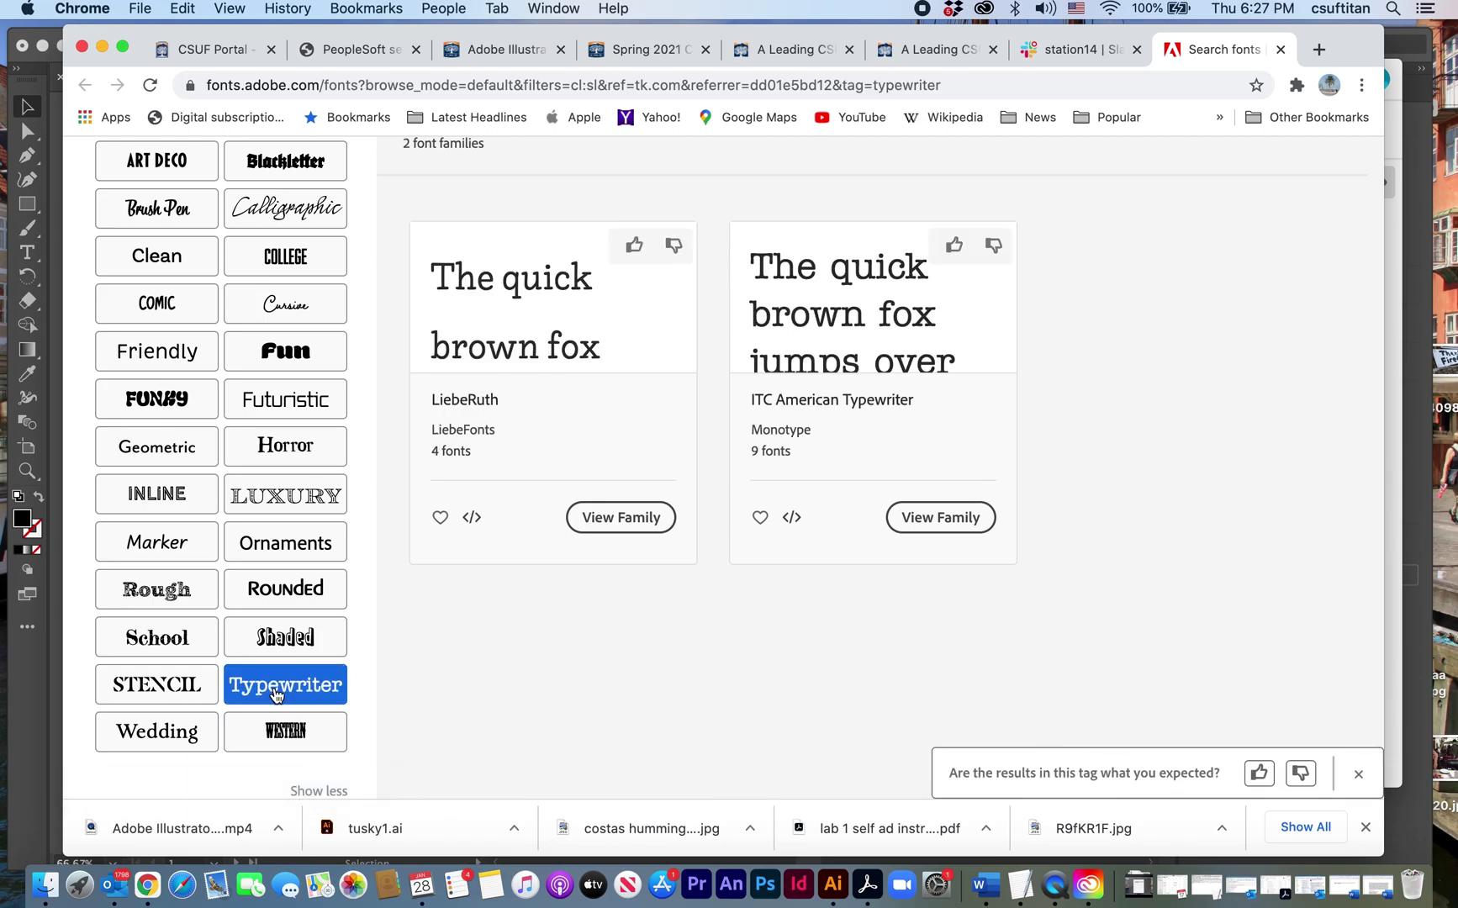
{"action": "scroll", "coordinate": [728, 742], "scroll_direction": "down", "scroll_amount": 3}
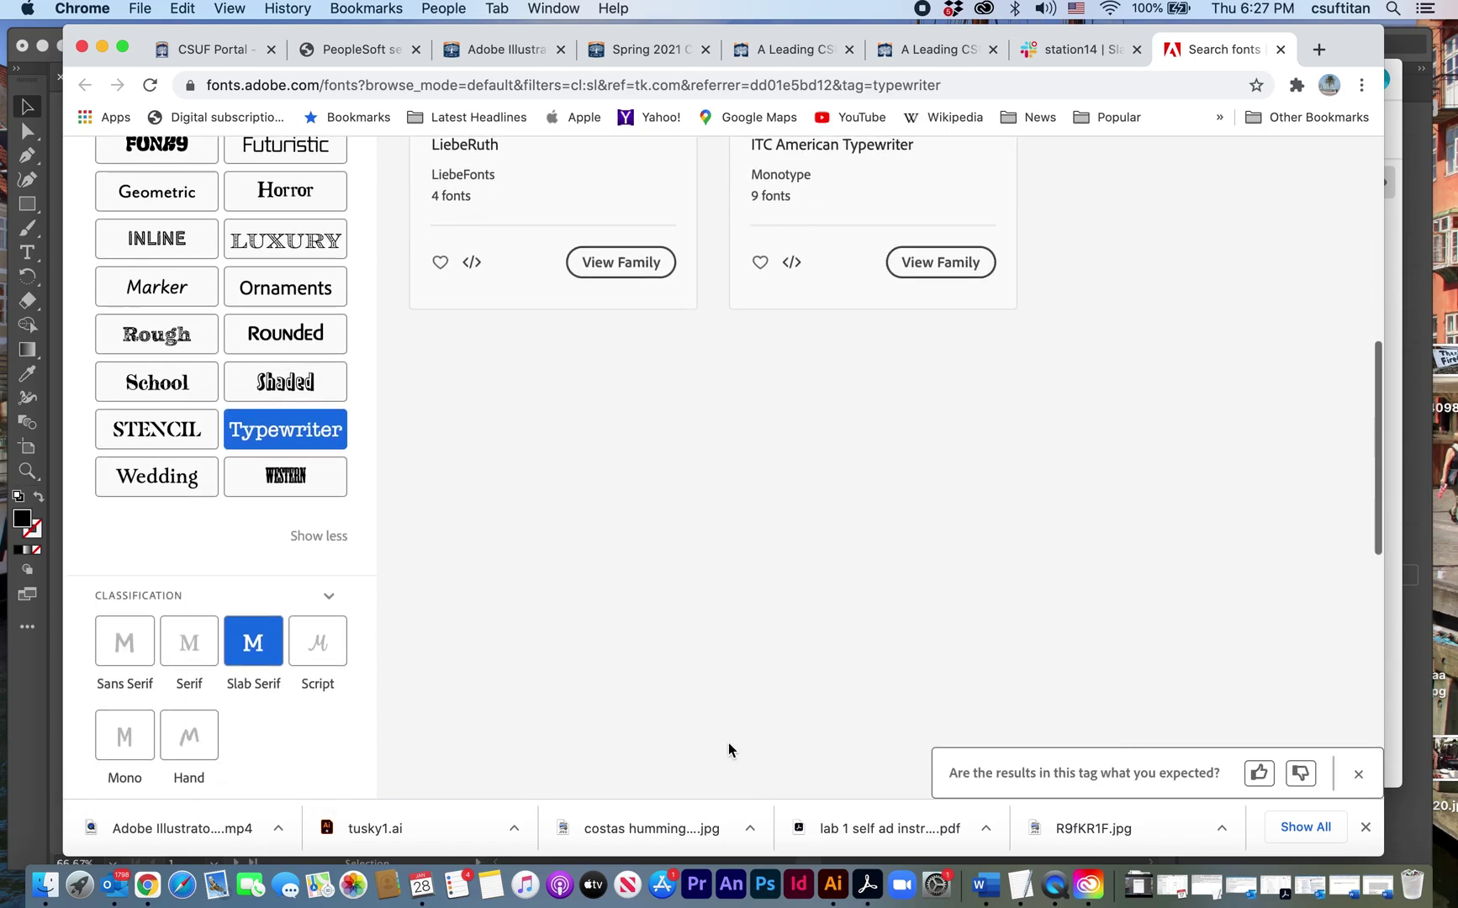
{"action": "scroll", "coordinate": [728, 743], "scroll_direction": "up", "scroll_amount": 4}
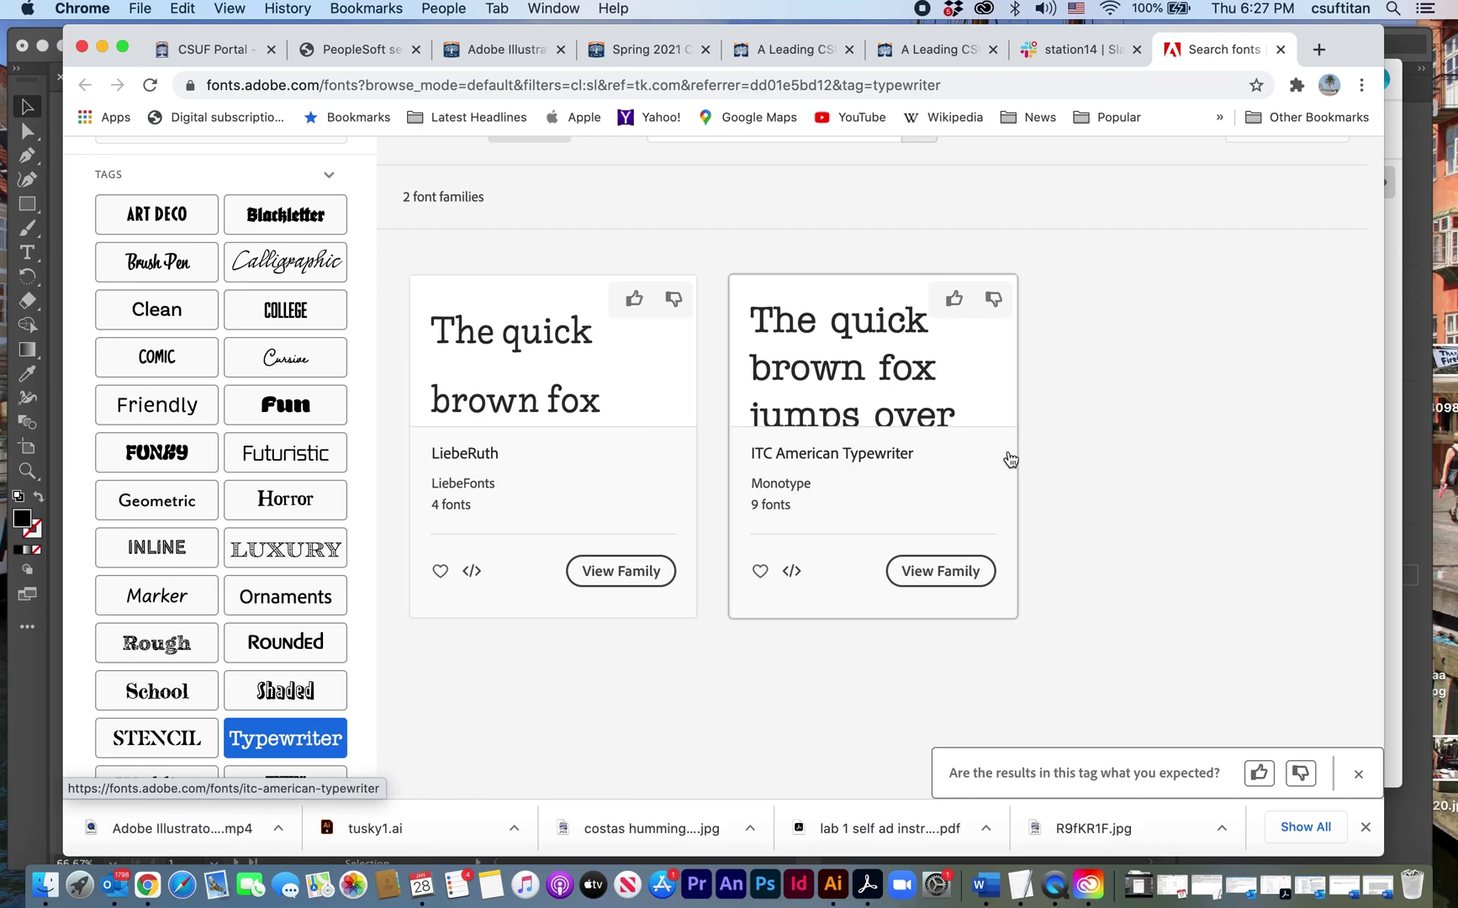
Open the LiebeRuth family page and switch on Activate 4 Fonts
{"action": "left_click", "coordinate": [518, 404]}
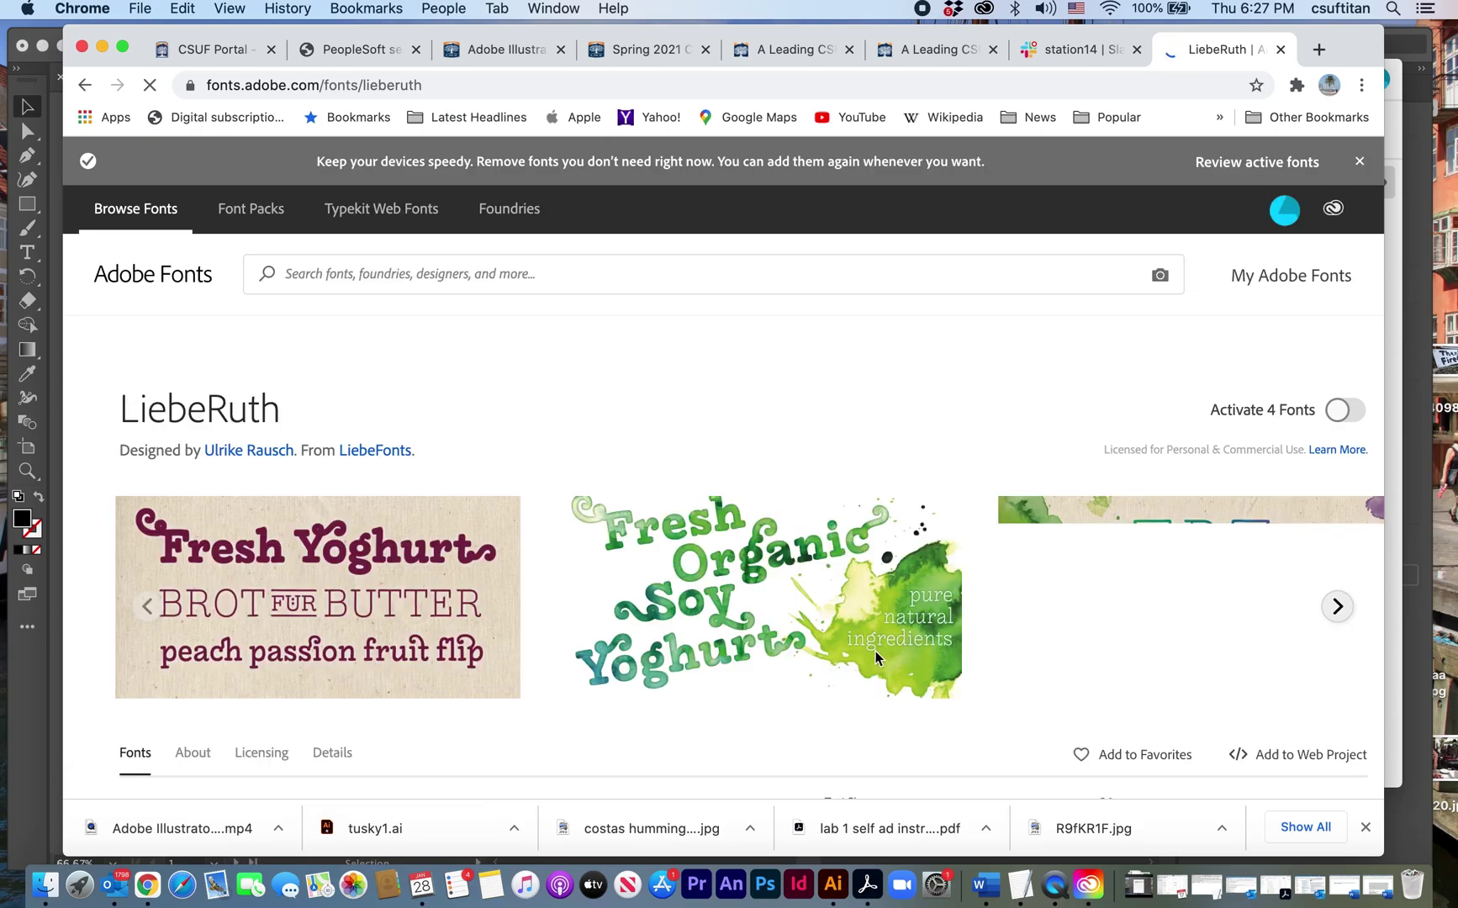
{"action": "scroll", "coordinate": [874, 656], "scroll_direction": "down", "scroll_amount": 5}
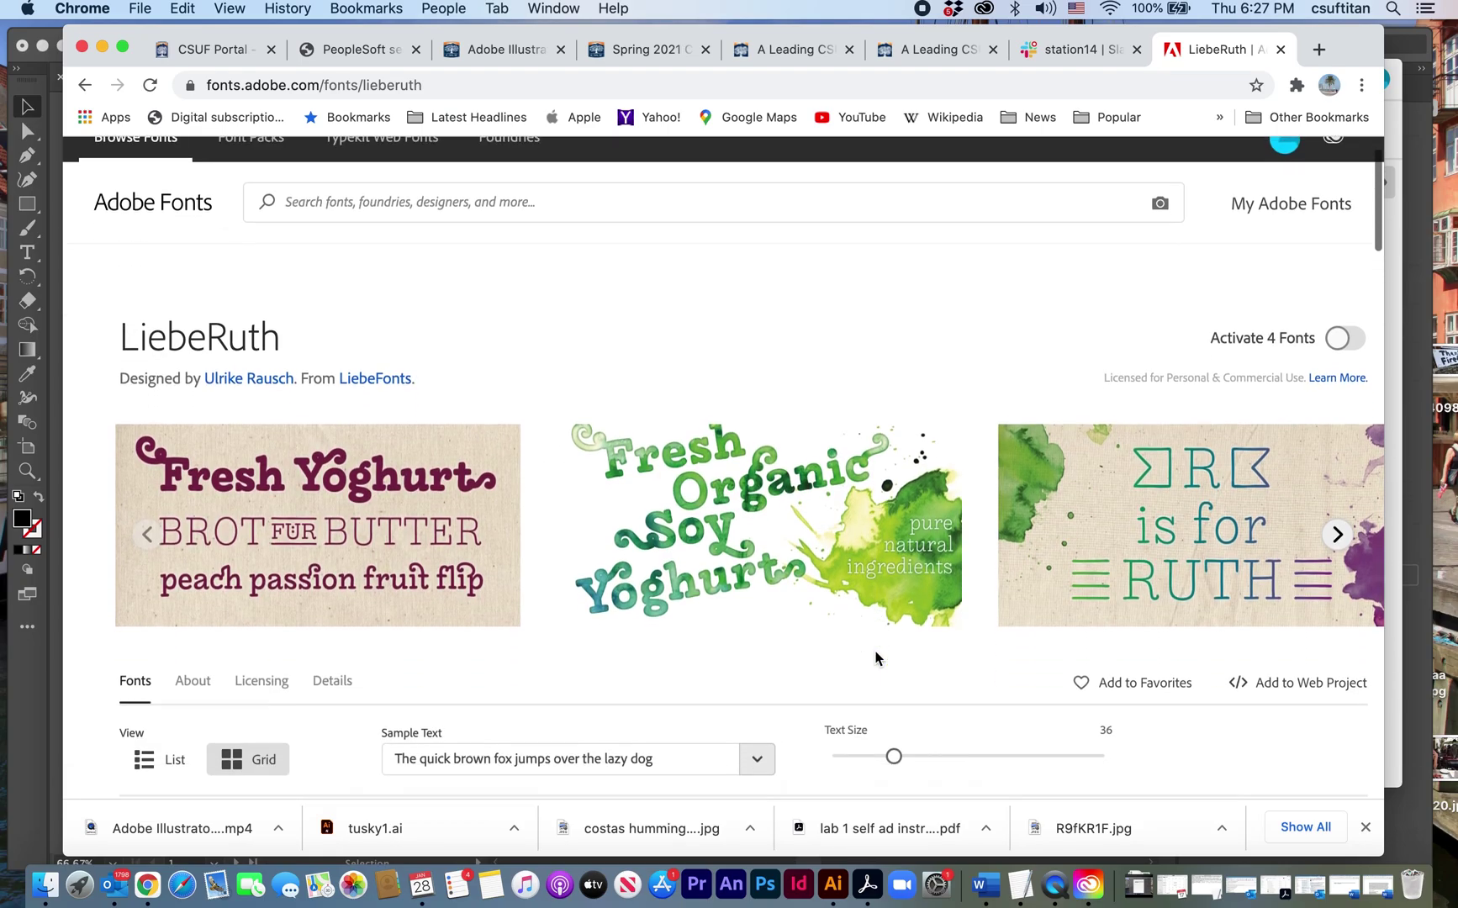
{"action": "scroll", "coordinate": [874, 655], "scroll_direction": "up", "scroll_amount": 1}
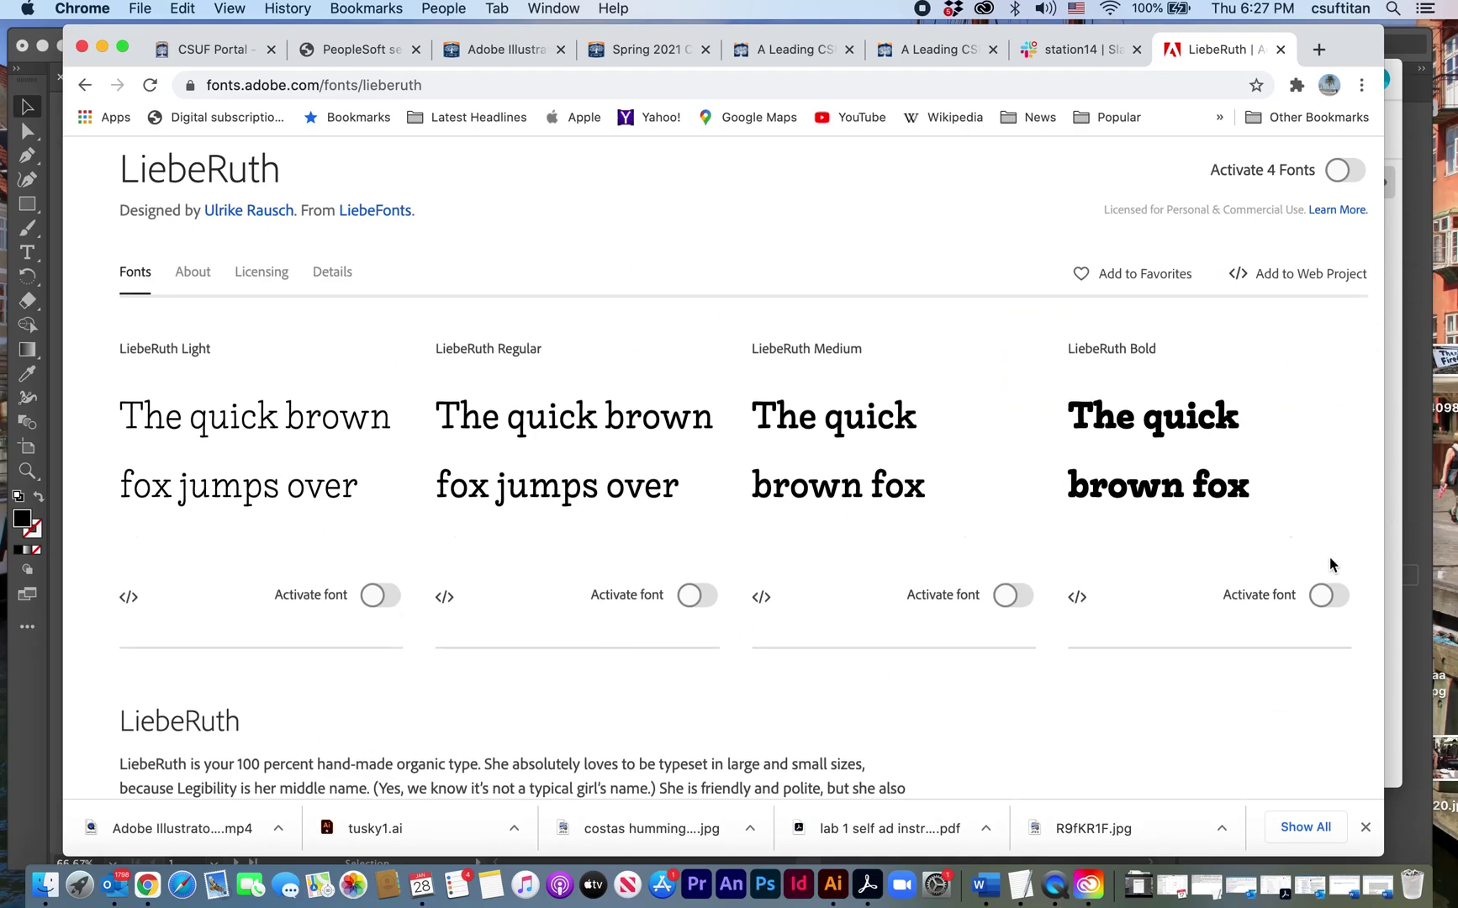
{"action": "scroll", "coordinate": [672, 492], "scroll_direction": "up", "scroll_amount": 4}
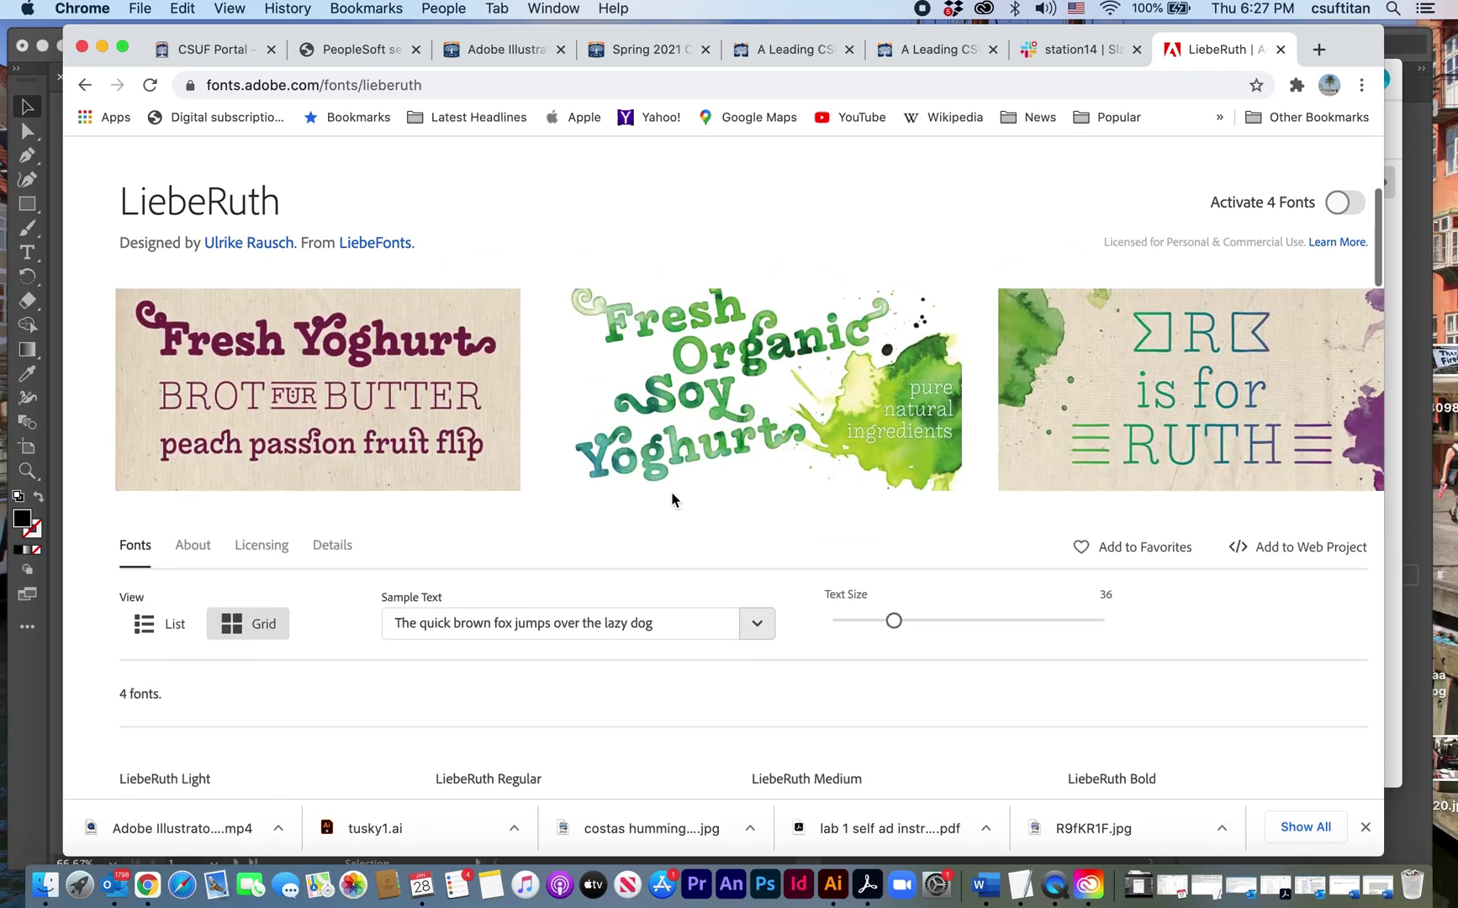
{"action": "left_click", "coordinate": [1339, 206]}
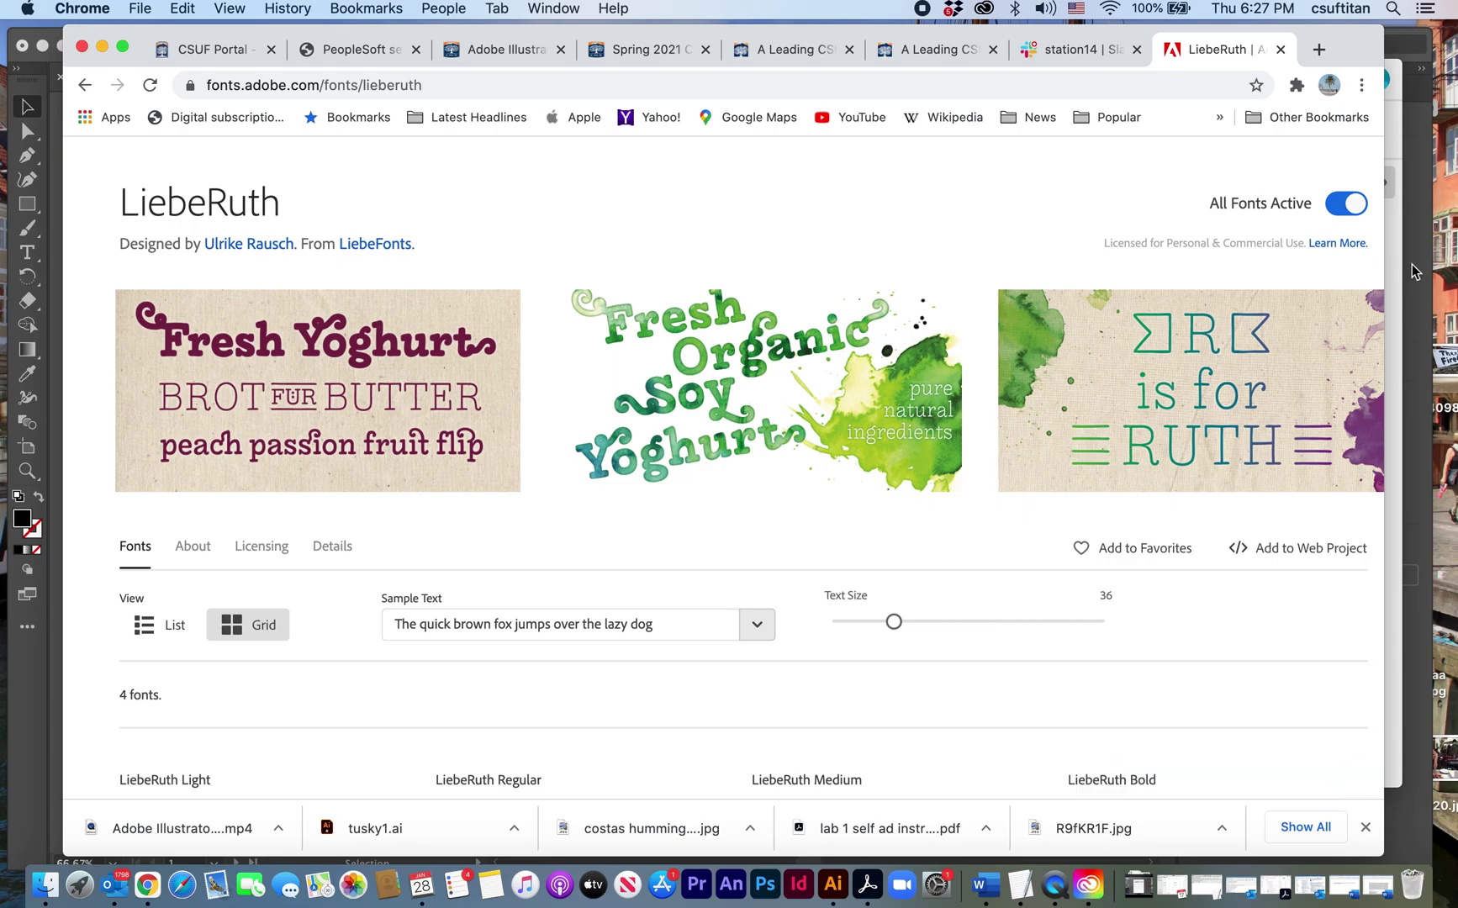
Close the browser and Creative Cloud fonts window, bringing the Illustrator document forward
{"action": "left_click", "coordinate": [100, 46]}
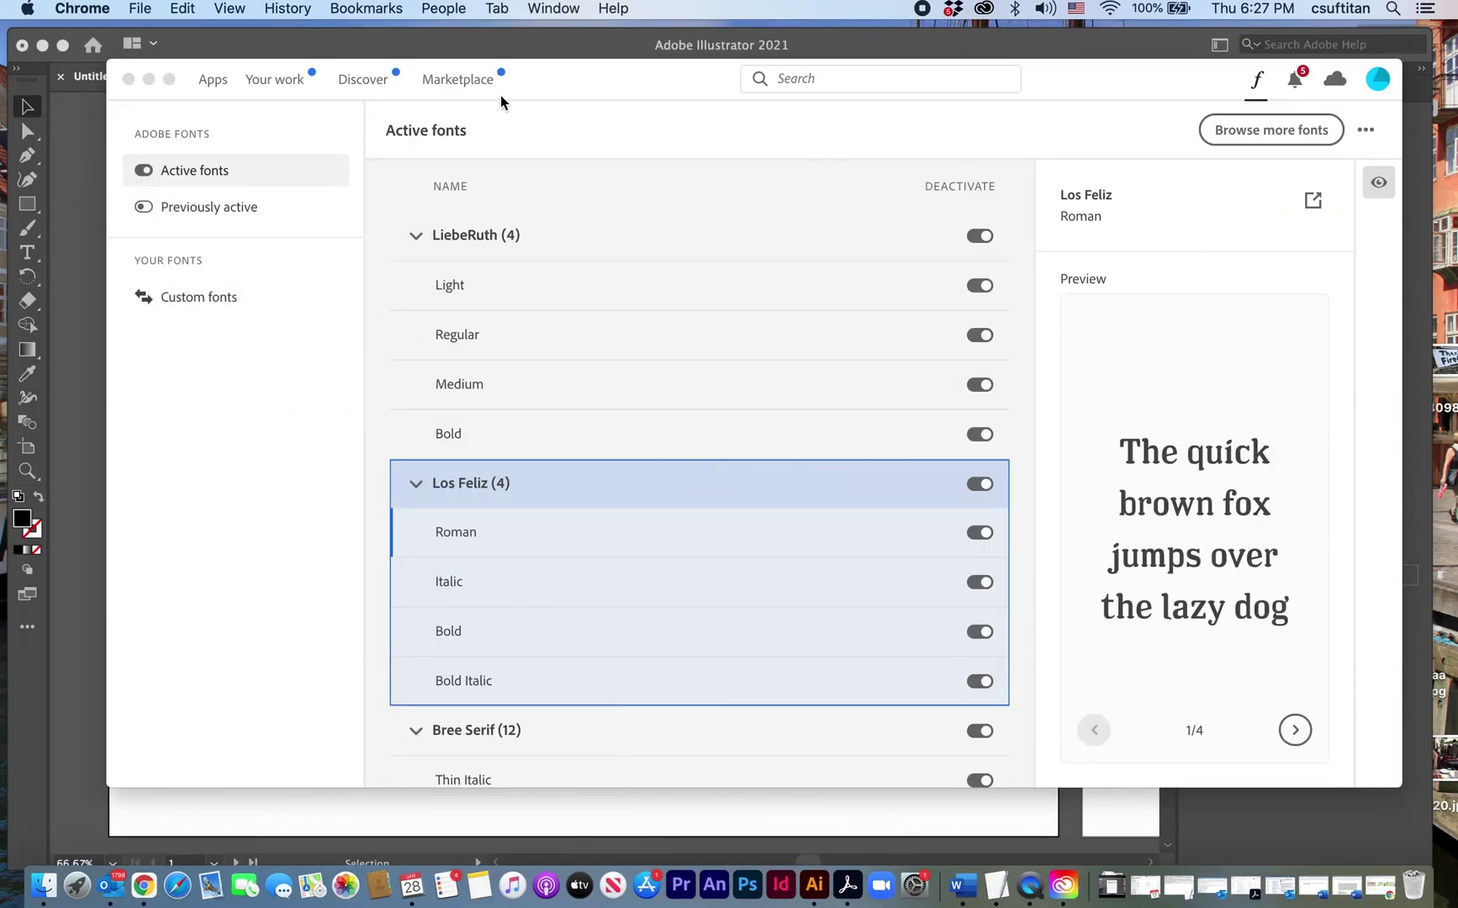
{"action": "left_click", "coordinate": [130, 80]}
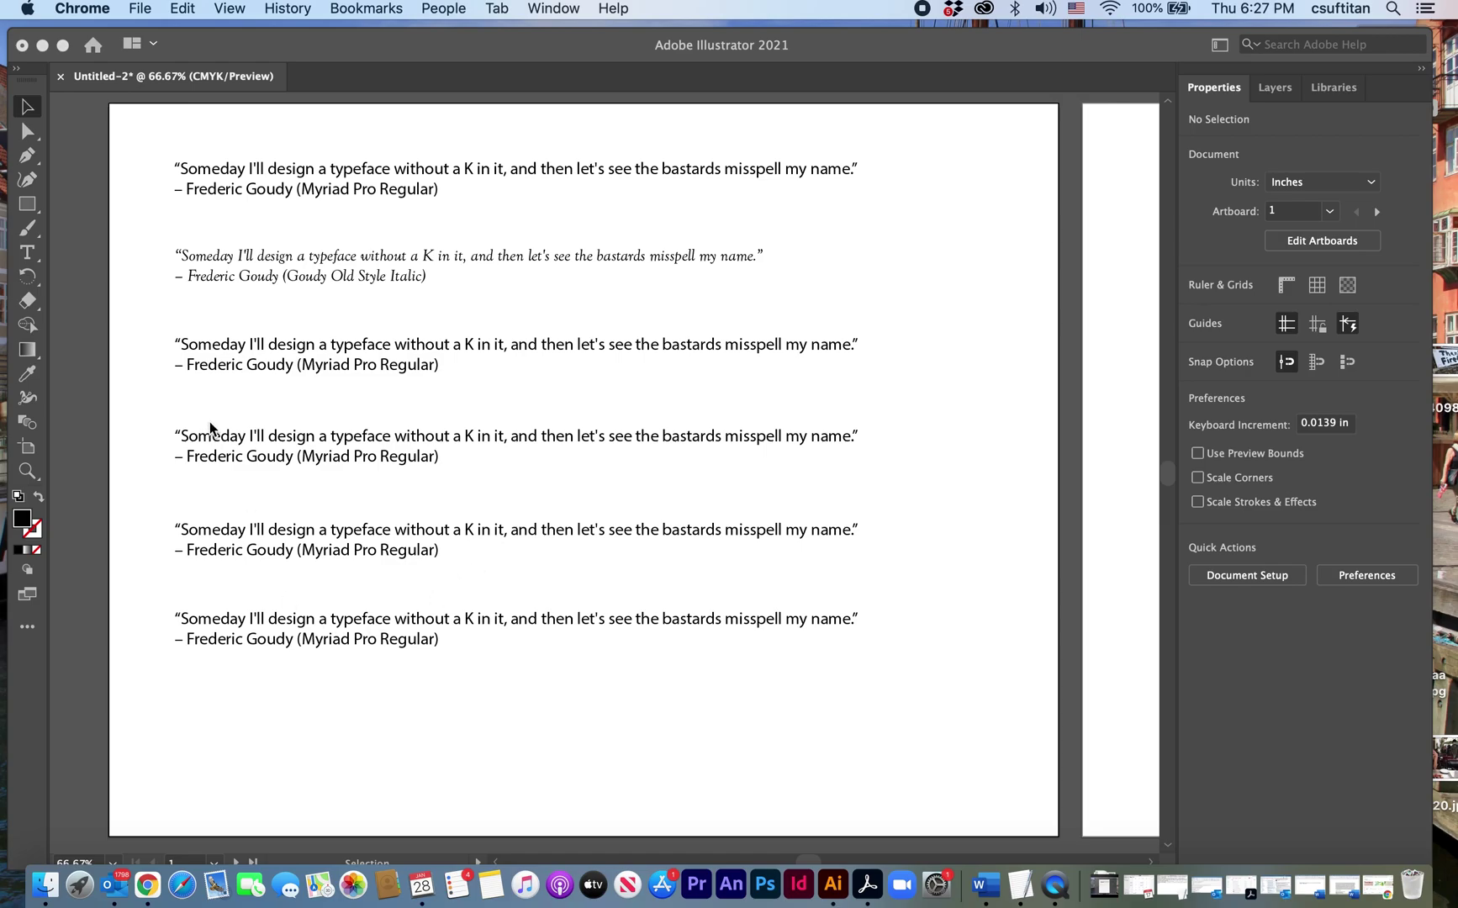
{"action": "left_click", "coordinate": [465, 774]}
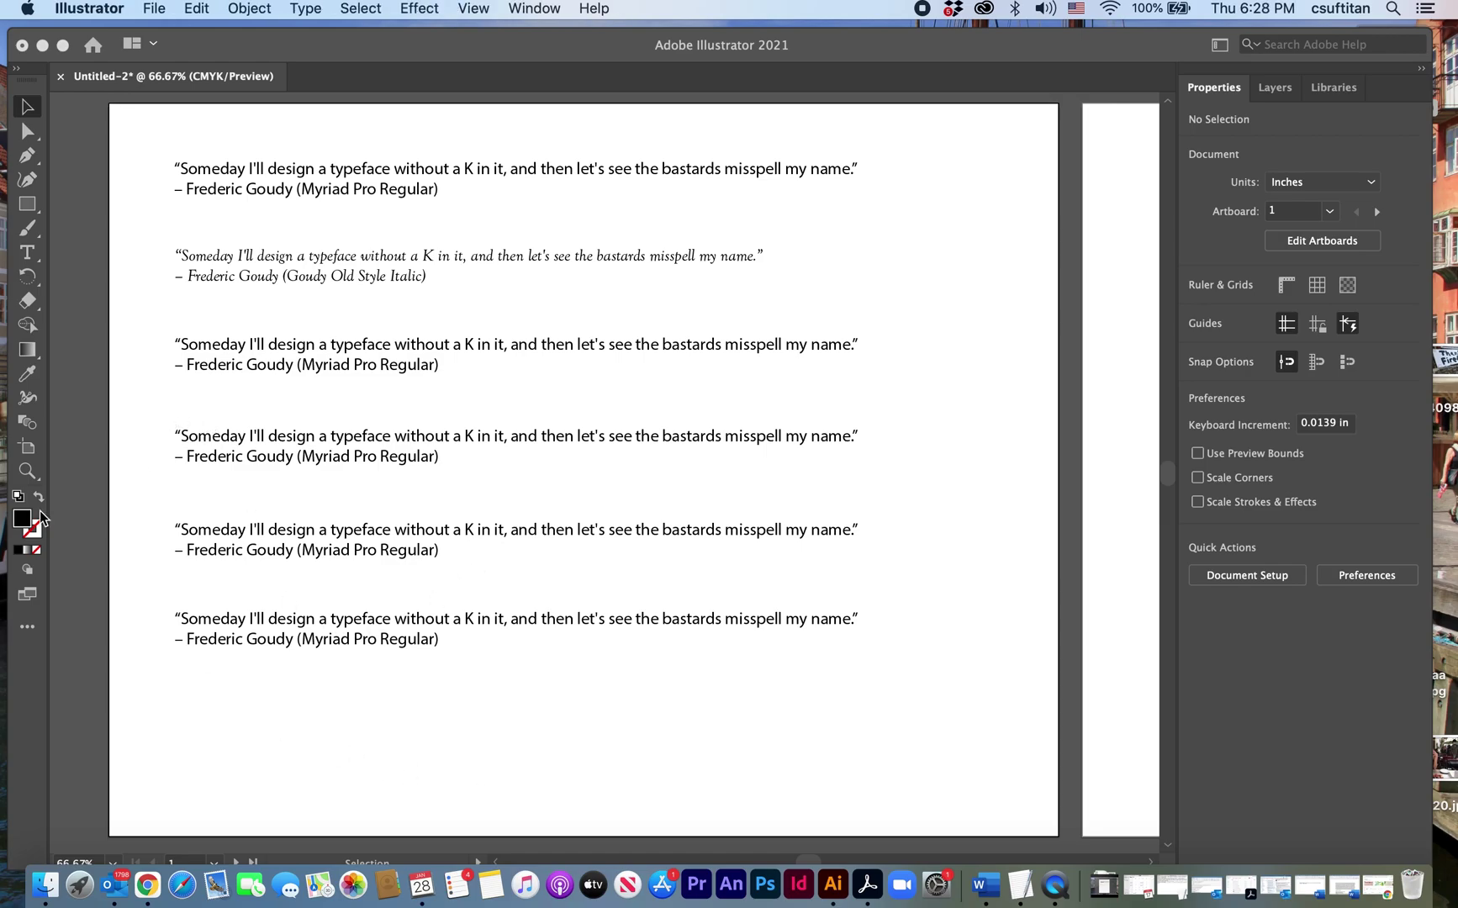
Select all of the third quote's text, including its attribution, with the Type tool
{"action": "left_click", "coordinate": [246, 354]}
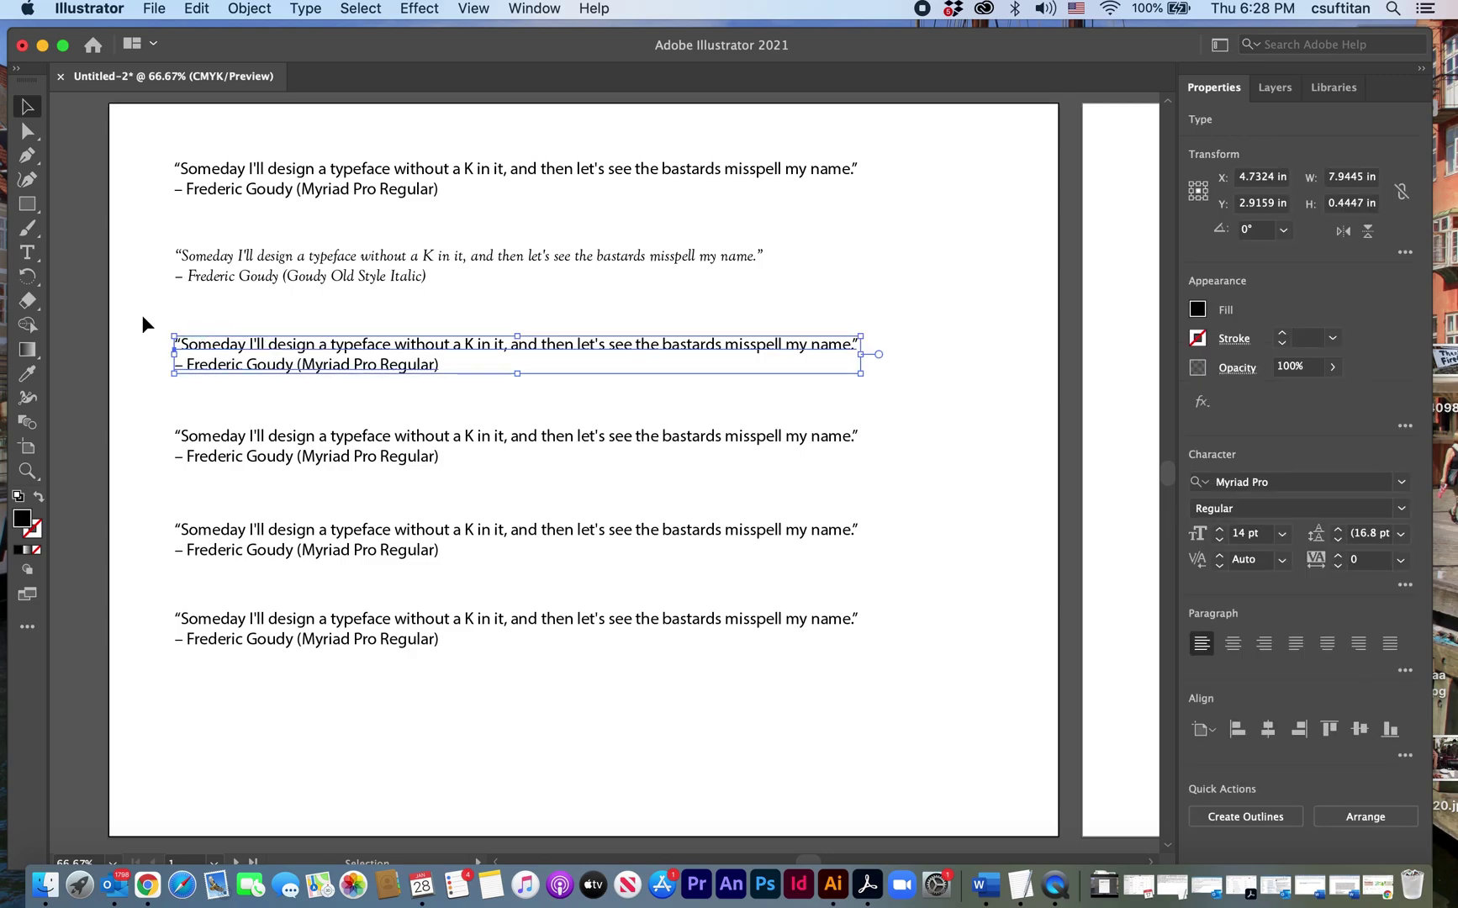
{"action": "left_click", "coordinate": [26, 253]}
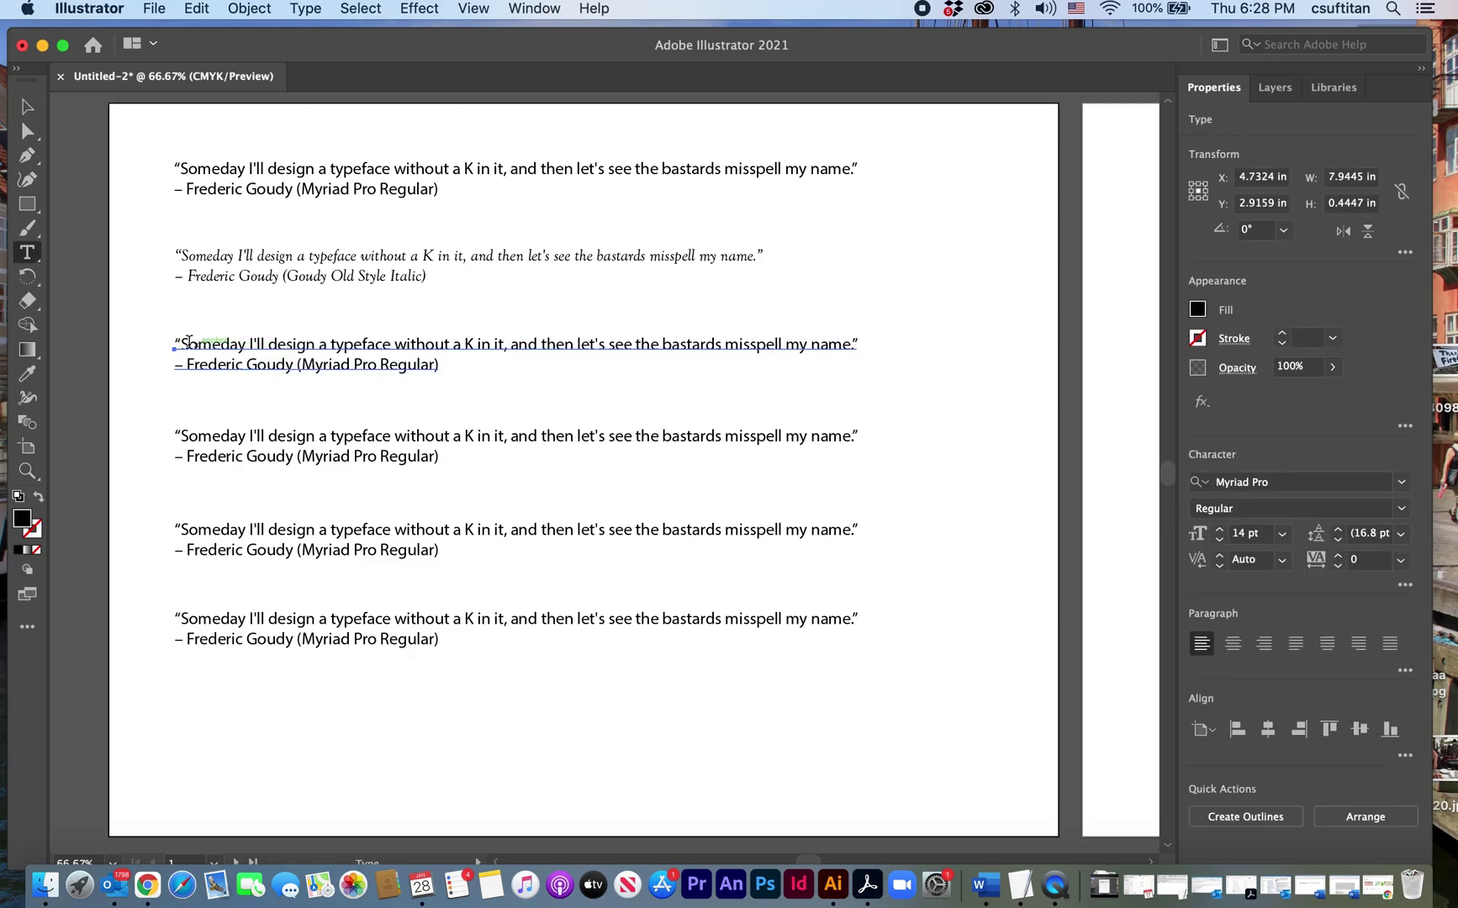
{"action": "left_click_drag", "start_coordinate": [173, 340], "coordinate": [515, 386]}
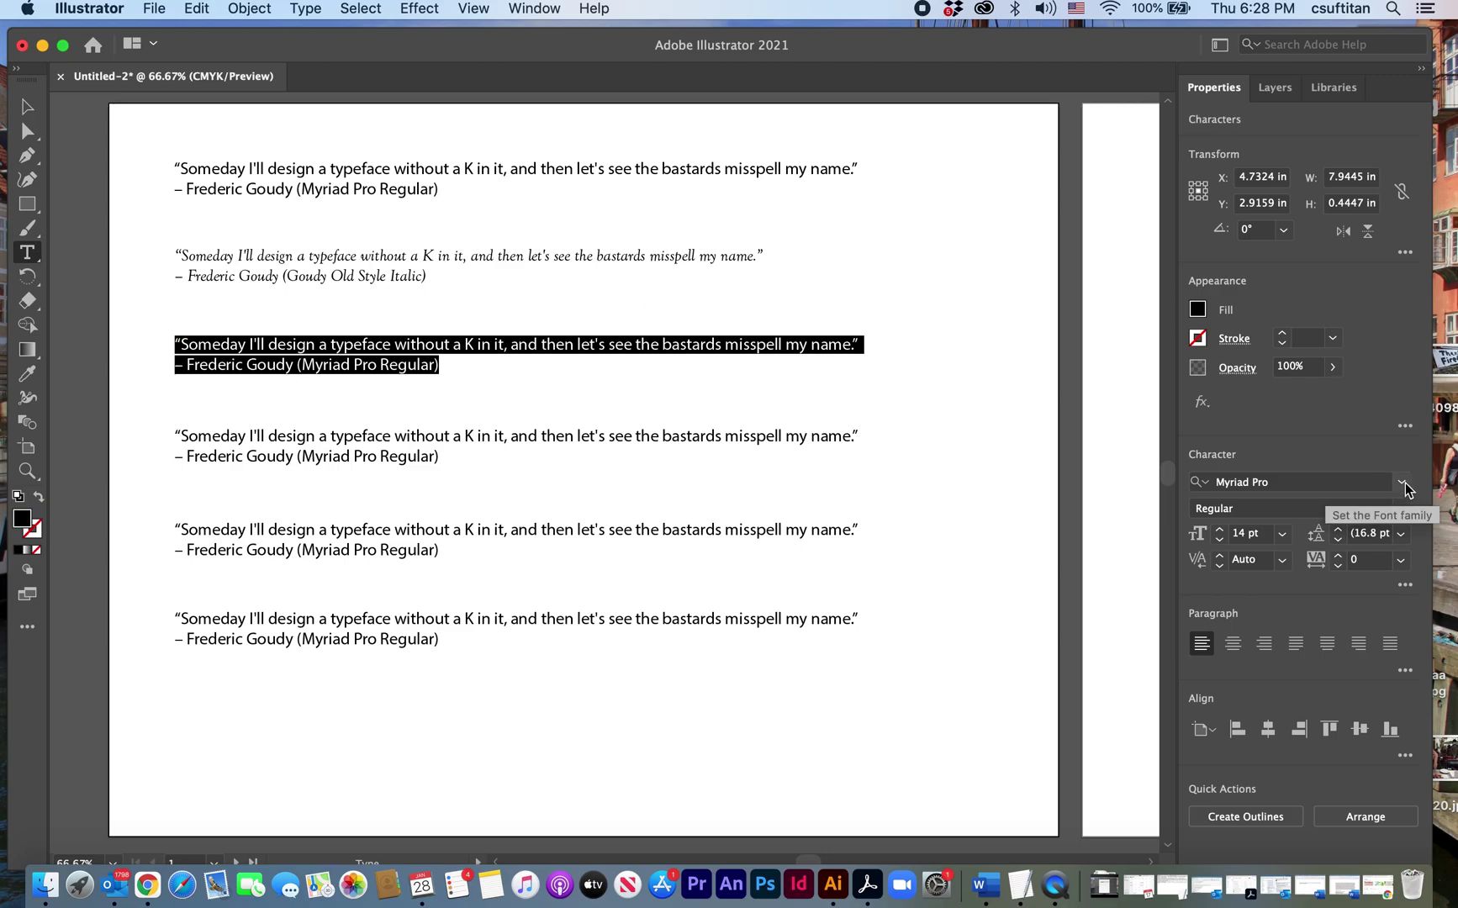
Set the selected third quote to LiebeRuth in the Character panel, with Medium as the style
{"action": "left_click", "coordinate": [1402, 484]}
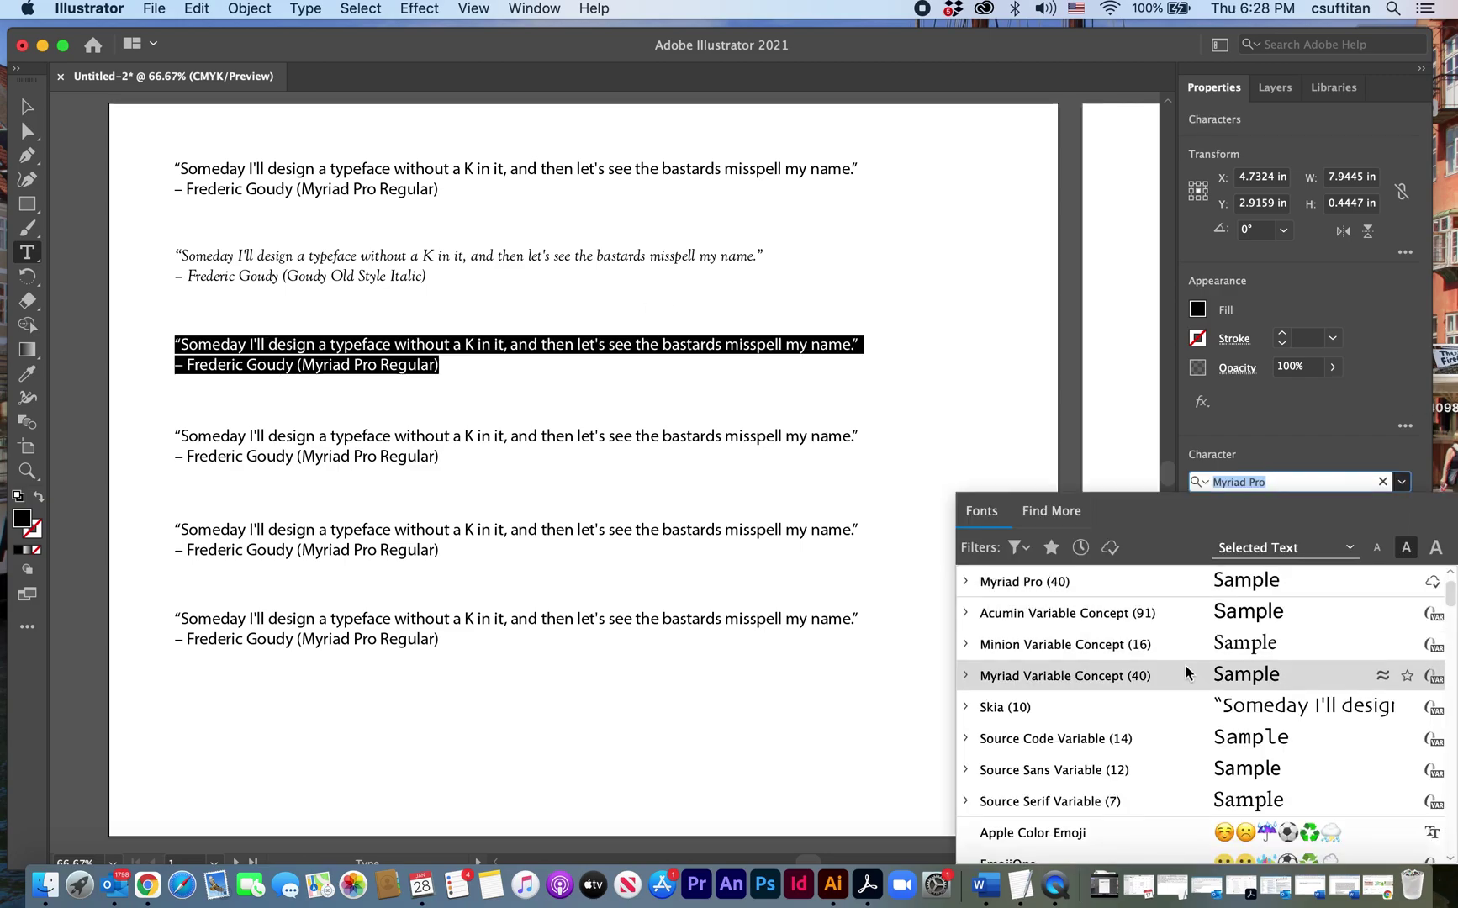
{"action": "scroll", "coordinate": [1185, 668], "scroll_direction": "down", "scroll_amount": 15}
{"action": "scroll", "coordinate": [1185, 673], "scroll_direction": "down", "scroll_amount": 20}
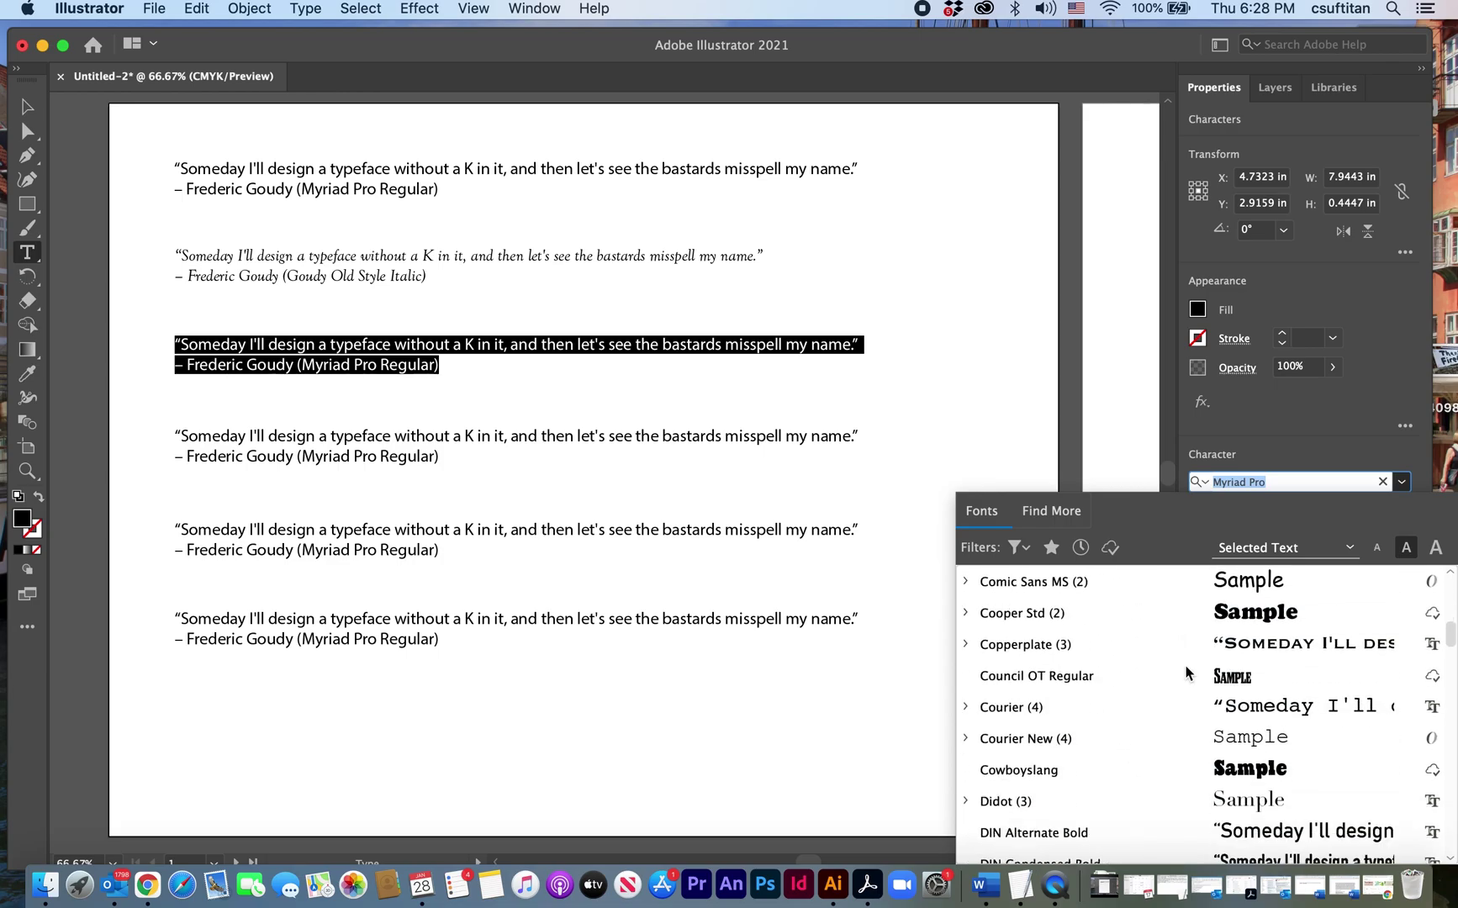
{"action": "scroll", "coordinate": [1177, 677], "scroll_direction": "down", "scroll_amount": 3}
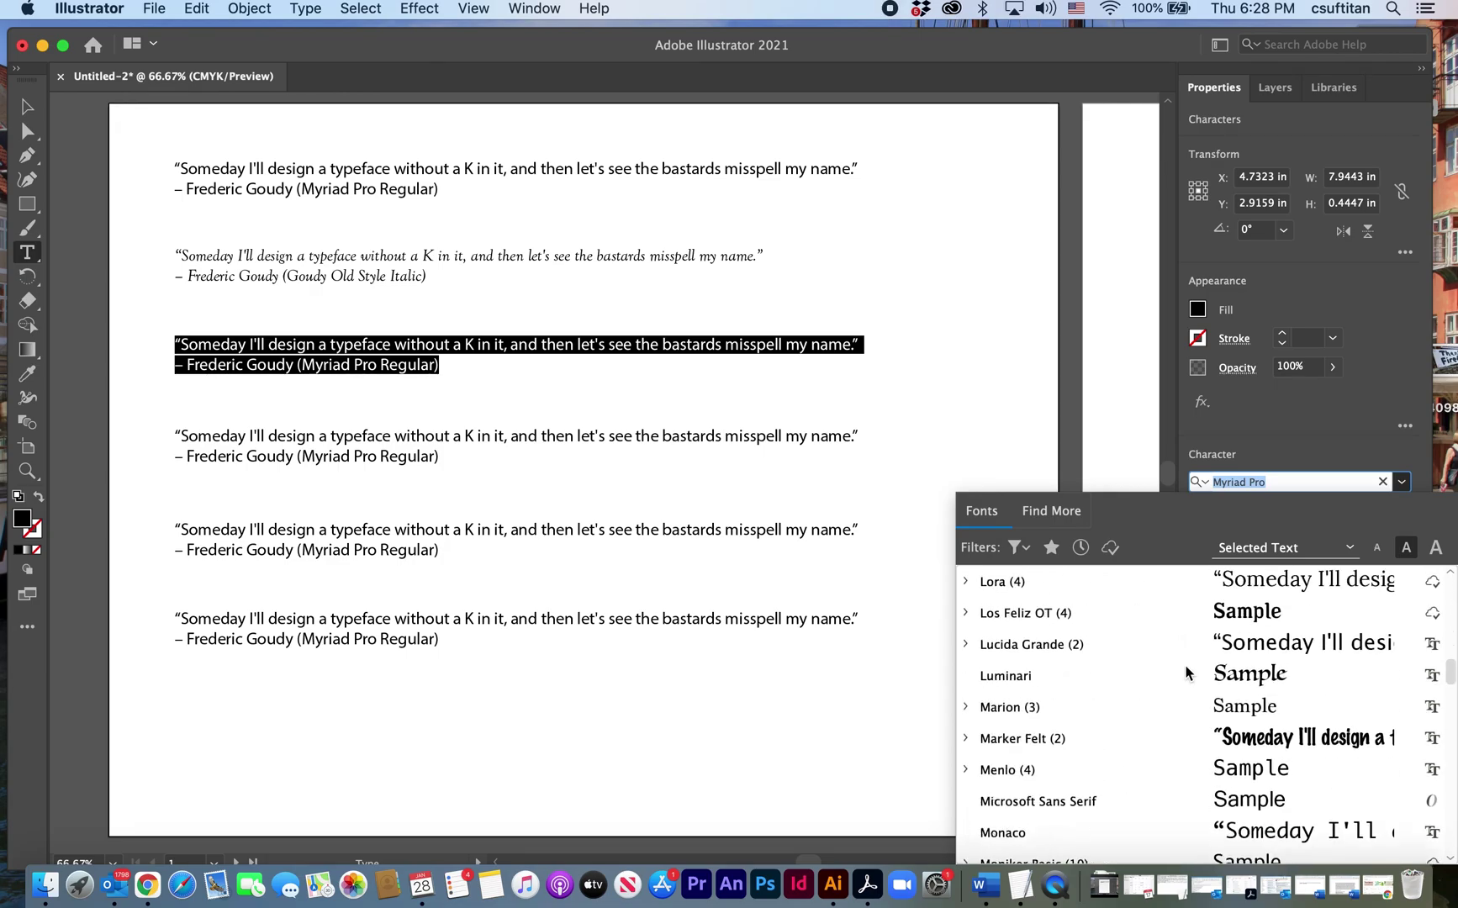
{"action": "scroll", "coordinate": [1102, 677], "scroll_direction": "up", "scroll_amount": 5}
{"action": "scroll", "coordinate": [1102, 677], "scroll_direction": "down", "scroll_amount": 2}
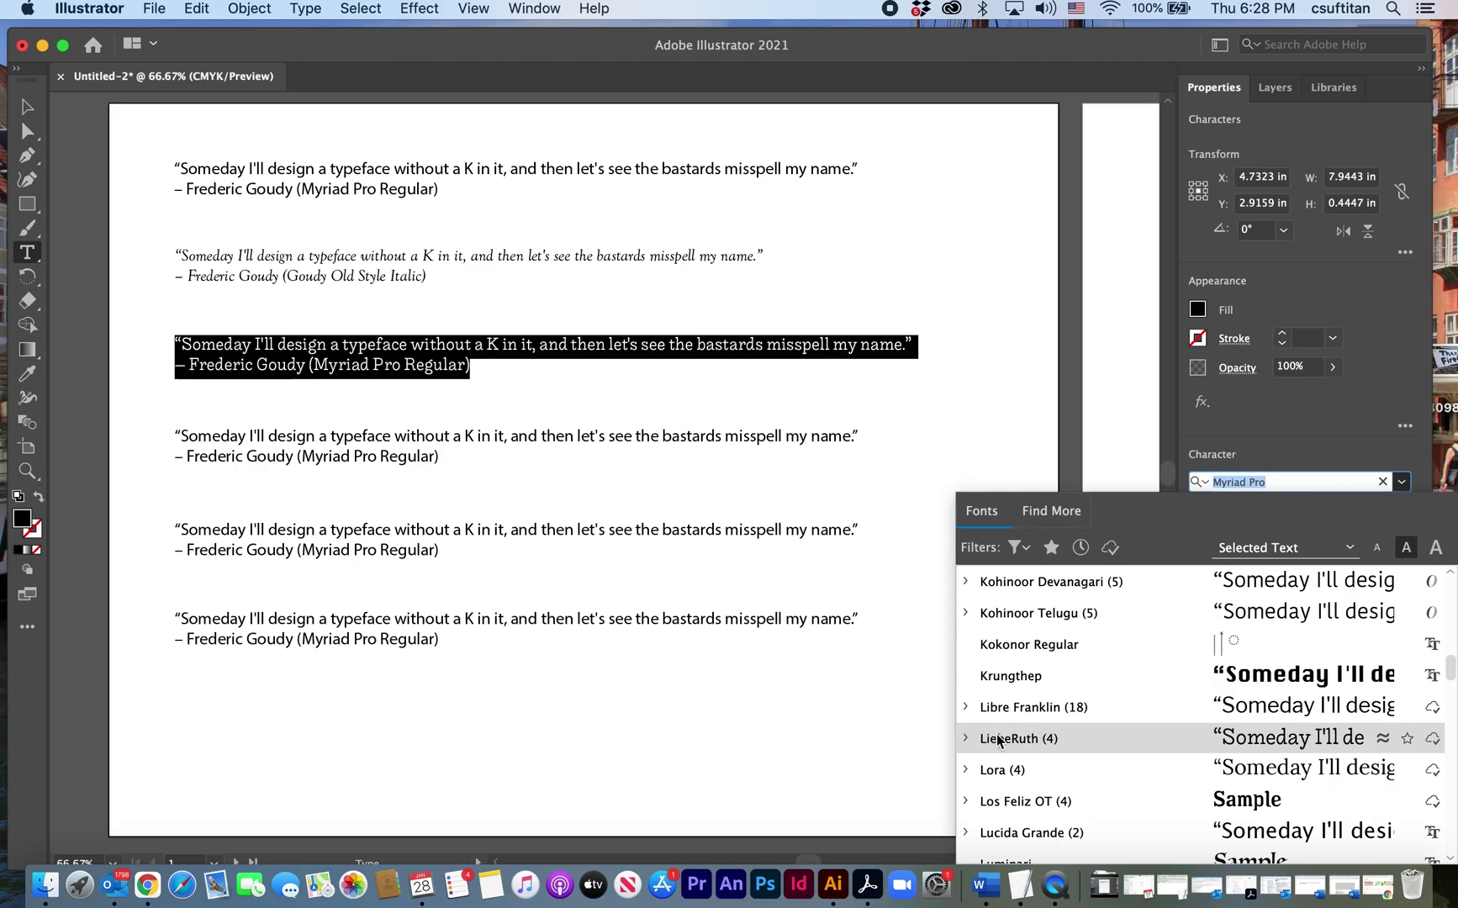
{"action": "left_click", "coordinate": [996, 740]}
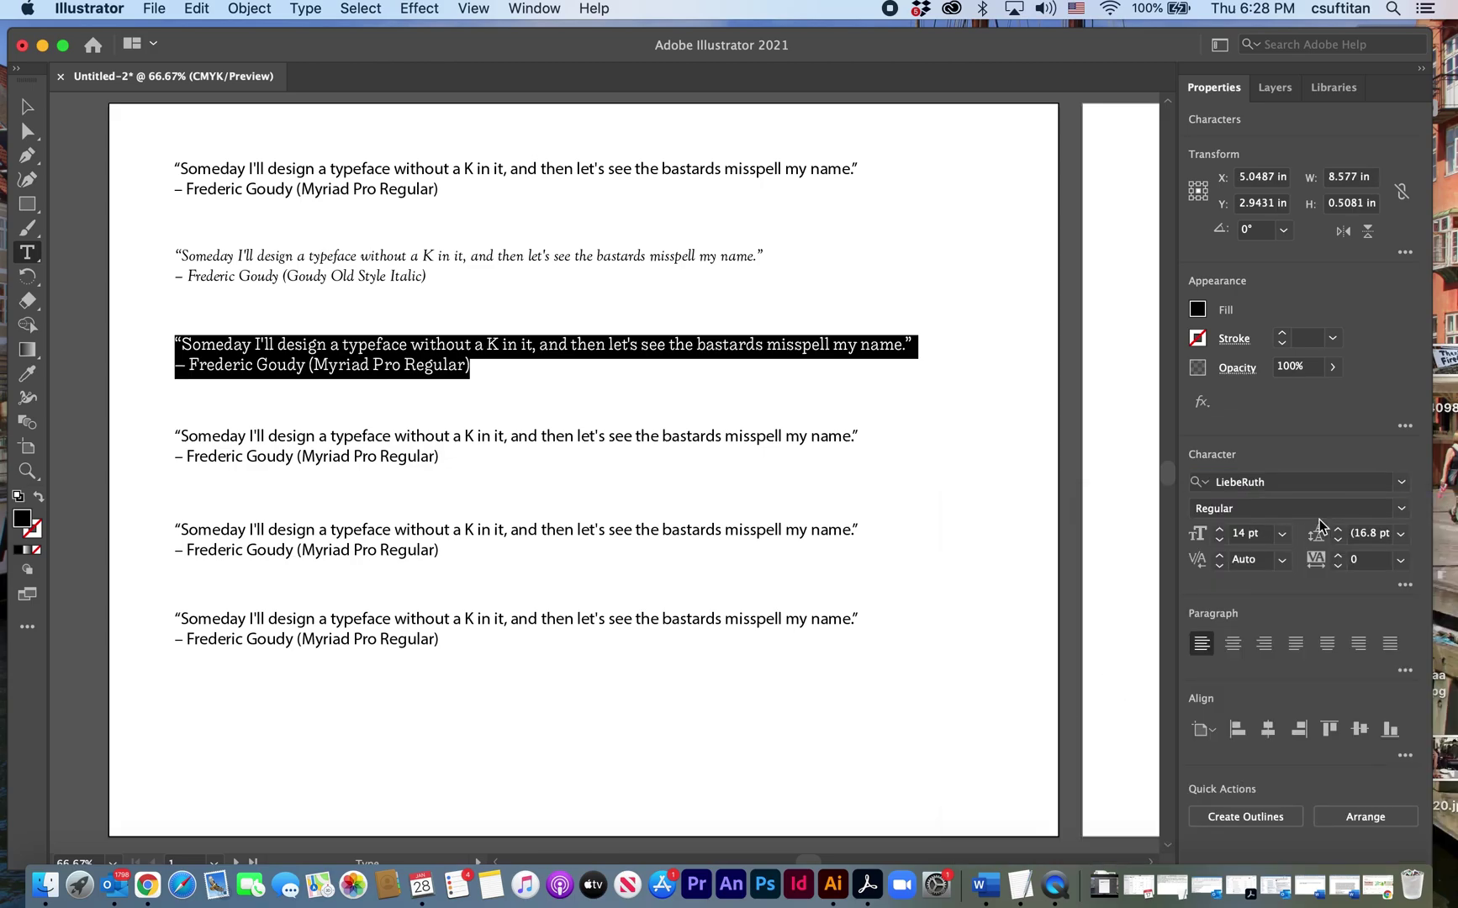
{"action": "left_click", "coordinate": [1400, 509]}
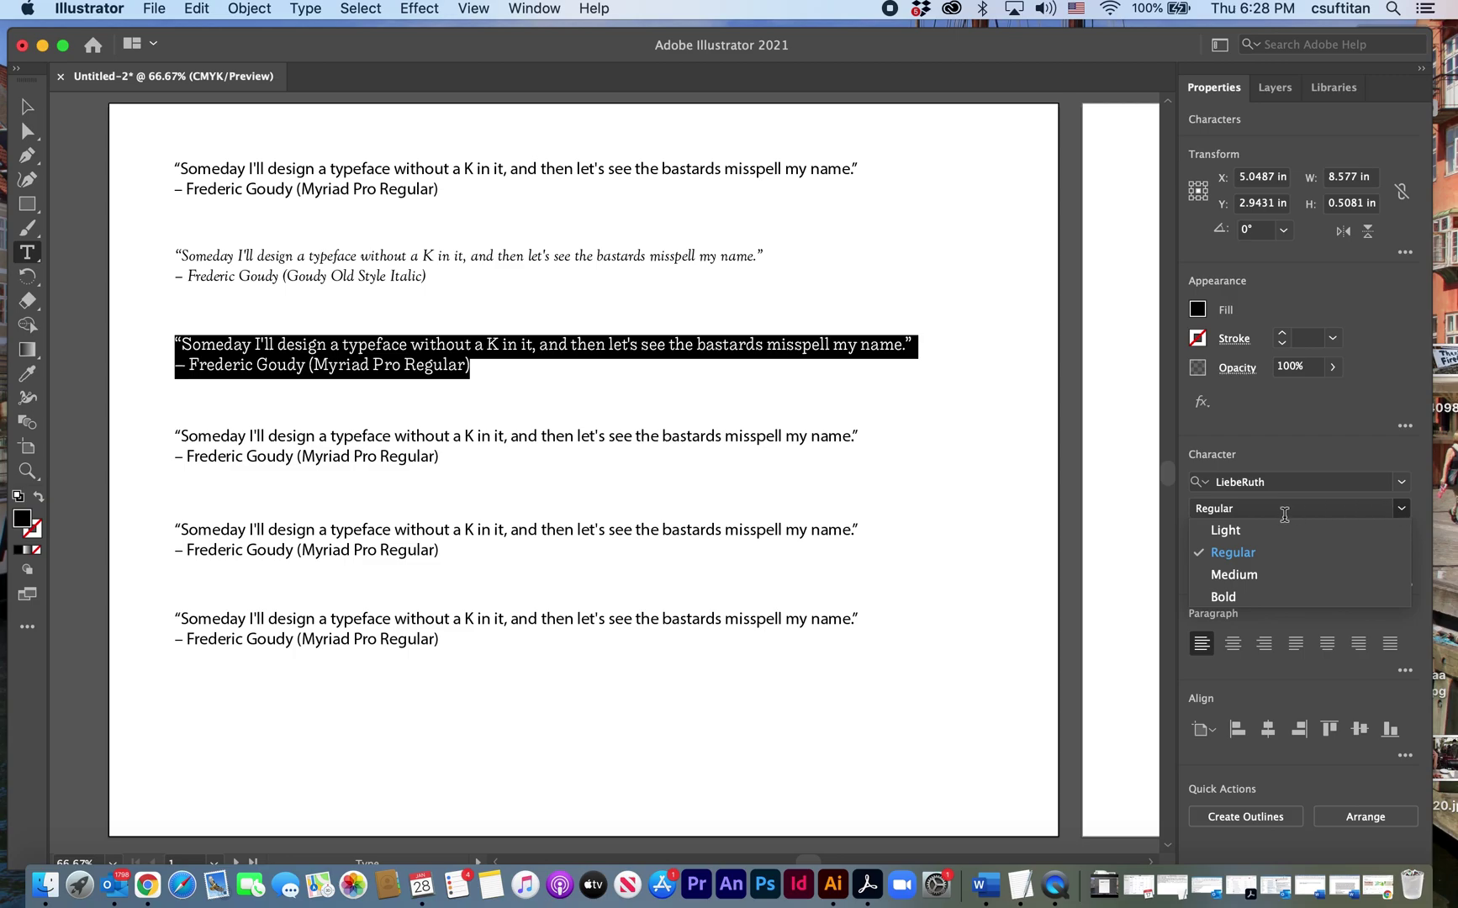
{"action": "left_click", "coordinate": [1226, 578]}
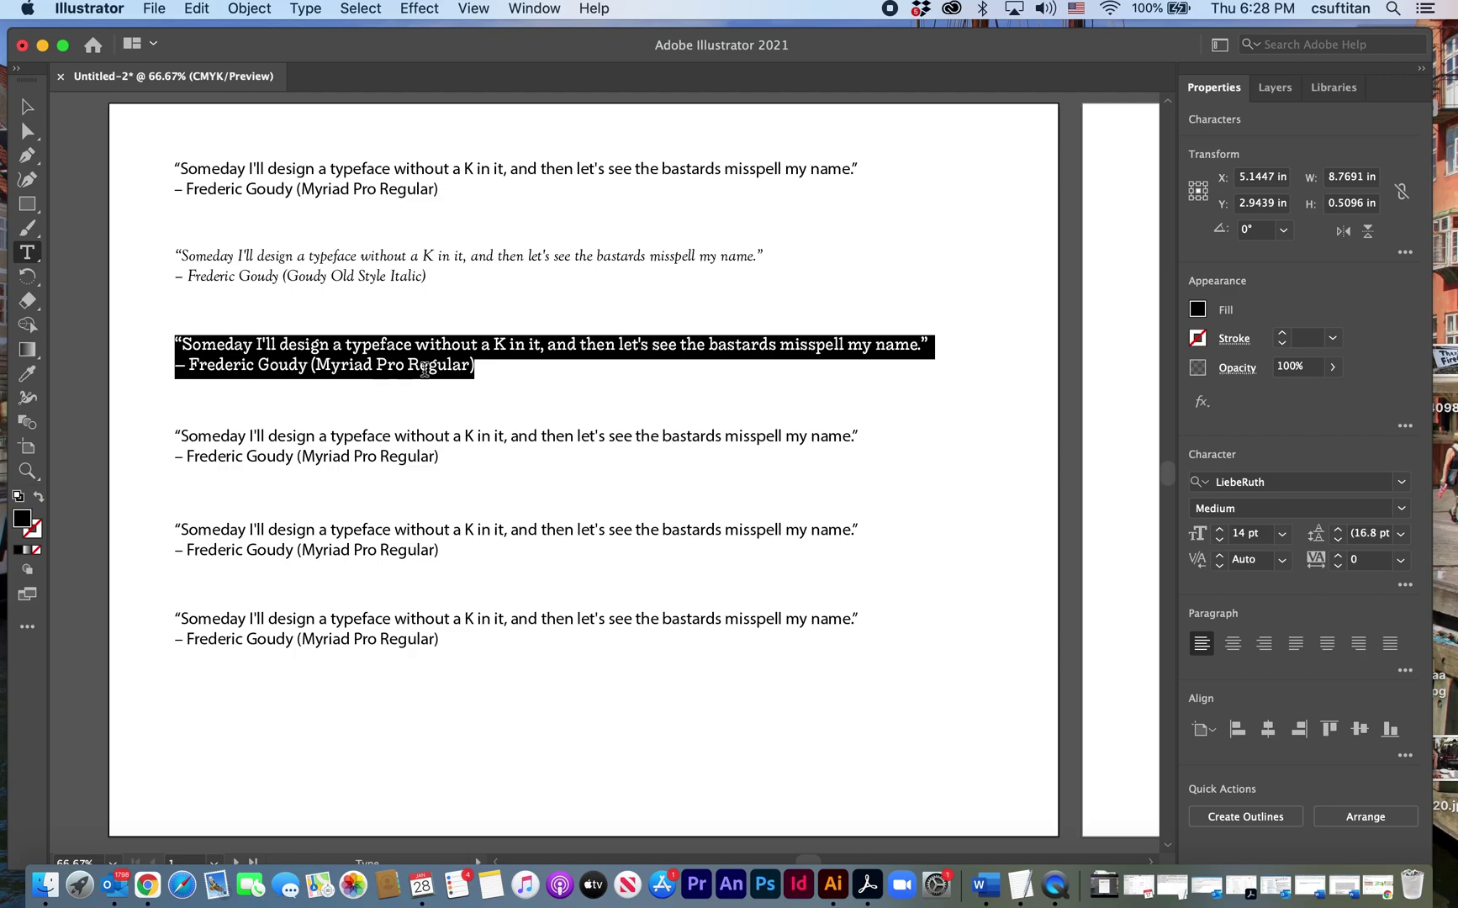
{"action": "left_click", "coordinate": [468, 362]}
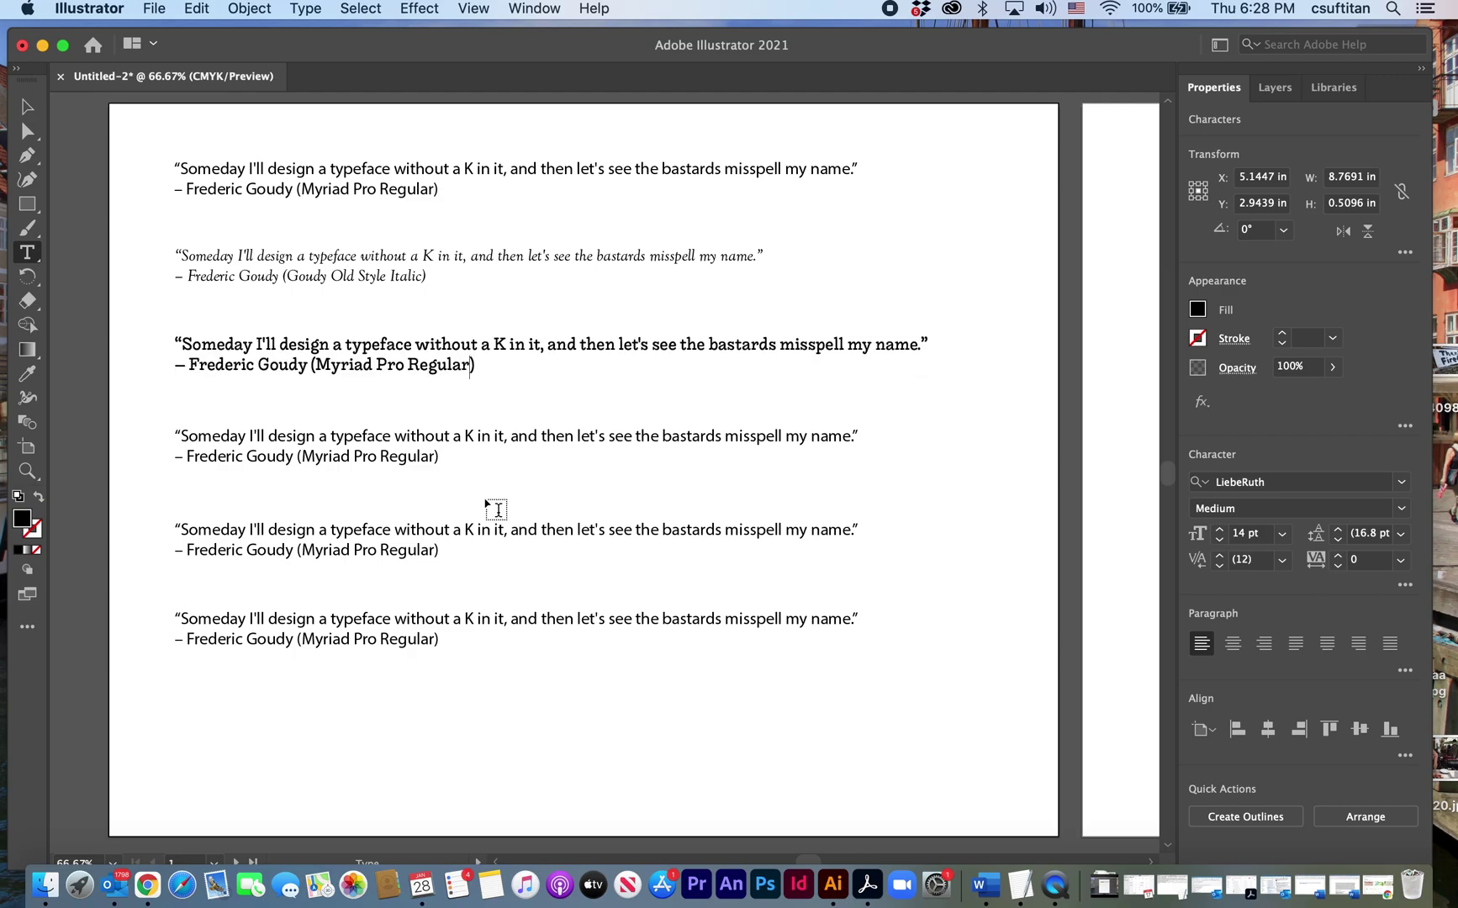
Replace 'Myriad Pro Regular' in the attribution with 'Liebe Ruth Medium'
{"action": "key", "text": "BackSpace"}
{"action": "key", "text": "BackSpace"}
{"action": "key", "text": "BackSpace"}
{"action": "key", "text": "BackSpace"}
{"action": "key", "text": "BackSpace"}
{"action": "key", "text": "BackSpace"}
{"action": "key", "text": "BackSpace"}
{"action": "key", "text": "BackSpace"}
{"action": "key", "text": "BackSpace"}
{"action": "key", "text": "BackSpace"}
{"action": "key", "text": "BackSpace"}
{"action": "key", "text": "BackSpace"}
{"action": "key", "text": "BackSpace"}
{"action": "key", "text": "BackSpace"}
{"action": "key", "text": "BackSpace"}
{"action": "key", "text": "BackSpace"}
{"action": "key", "text": "BackSpace"}
{"action": "key", "text": "BackSpace"}
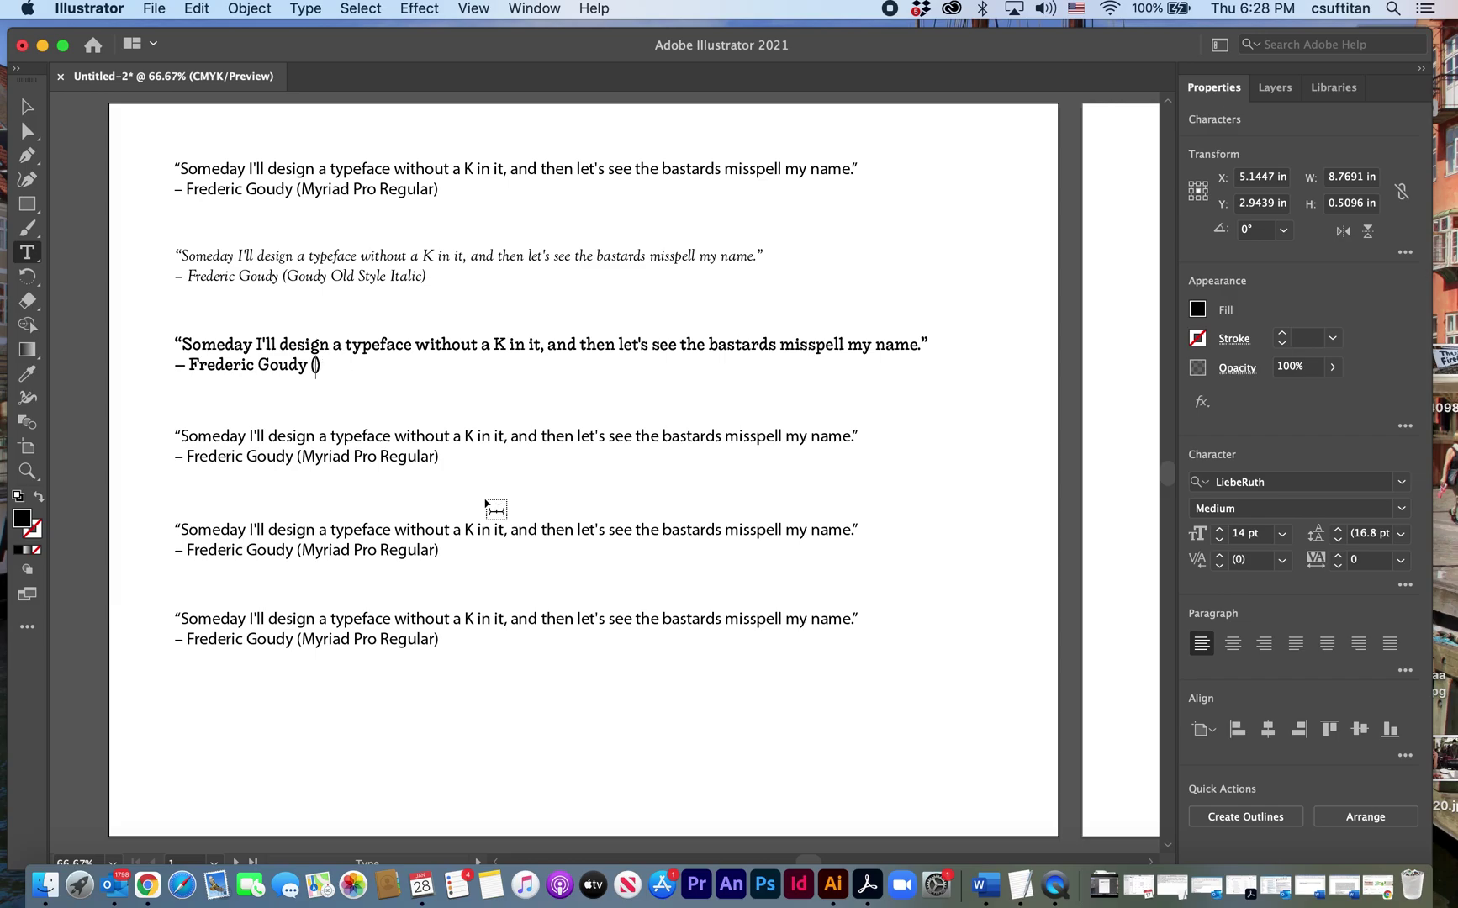
{"action": "type", "text": "Liebe Ruth Medium"}
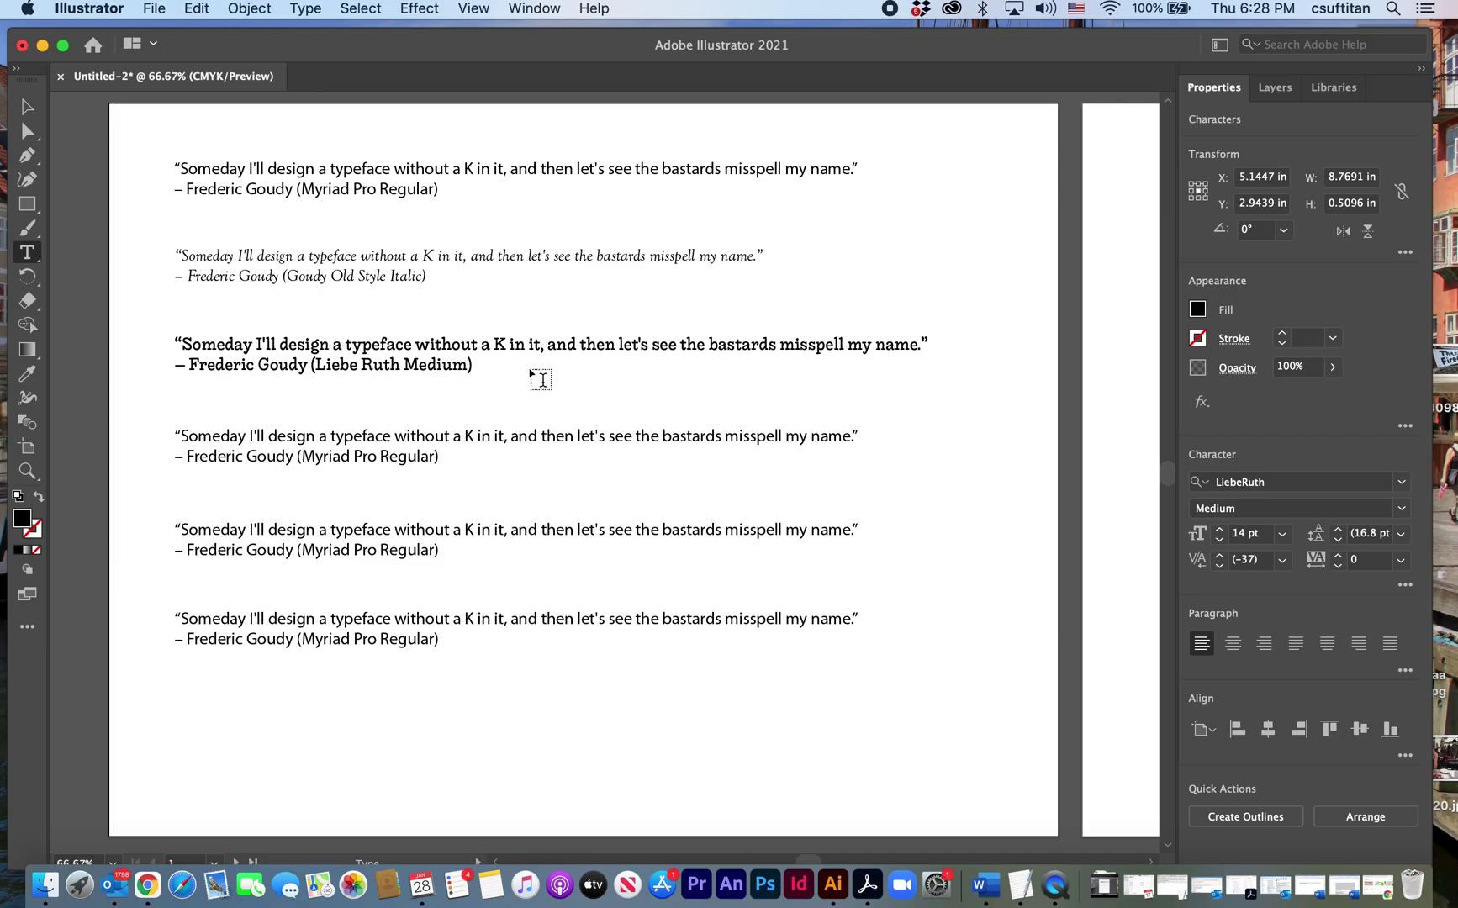
{"action": "key", "text": "super+shift+a"}
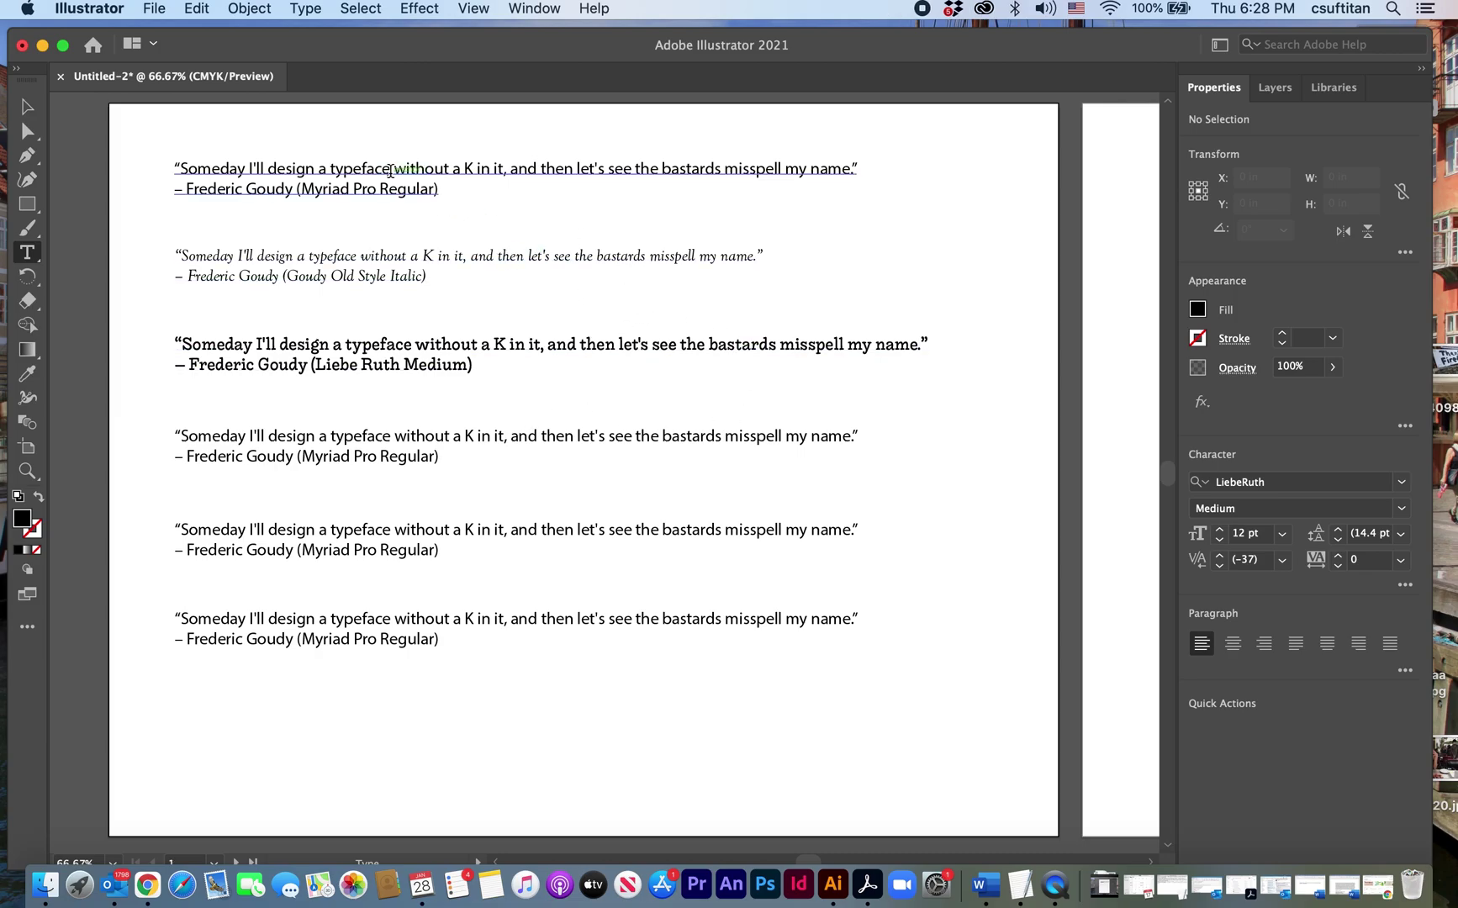
Save the document to the Desktop as 'meeds font explorations.ai' with default Illustrator options
{"action": "left_click", "coordinate": [153, 10]}
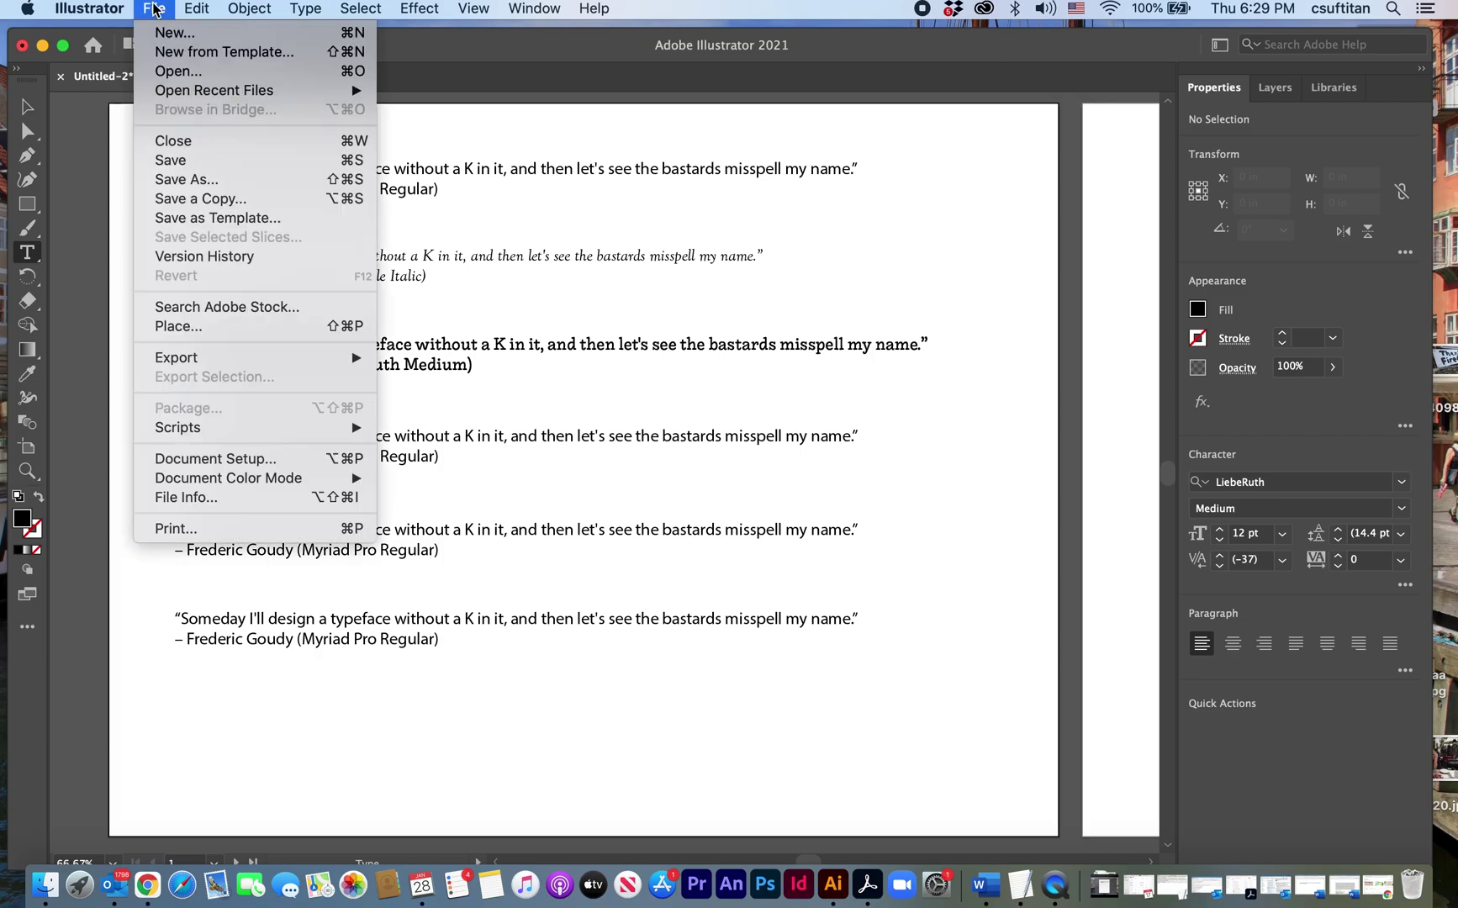
{"action": "left_click", "coordinate": [192, 165]}
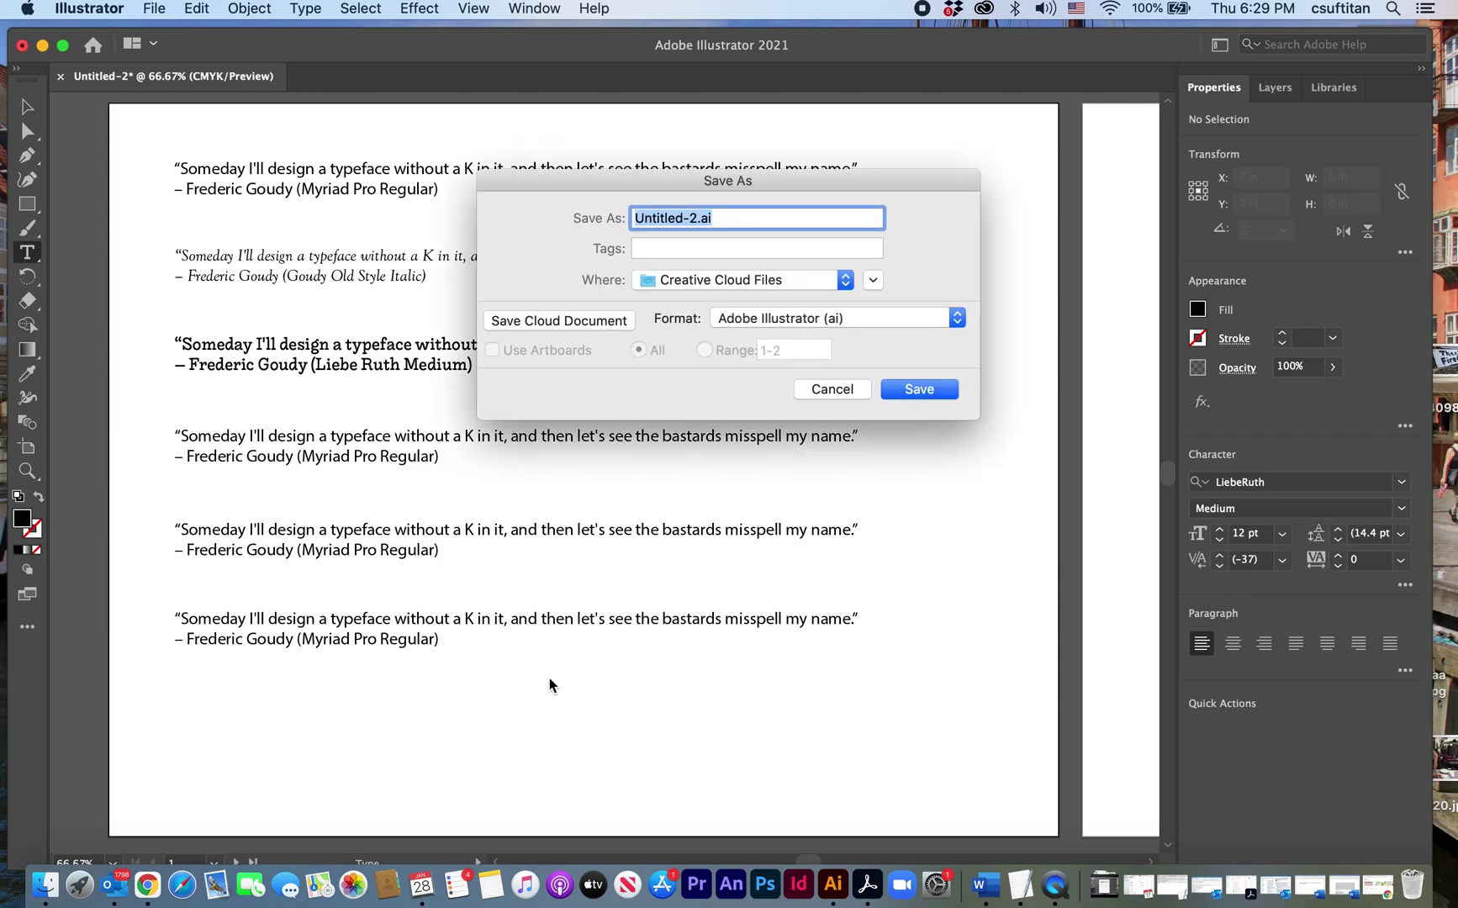
{"action": "left_click", "coordinate": [846, 283]}
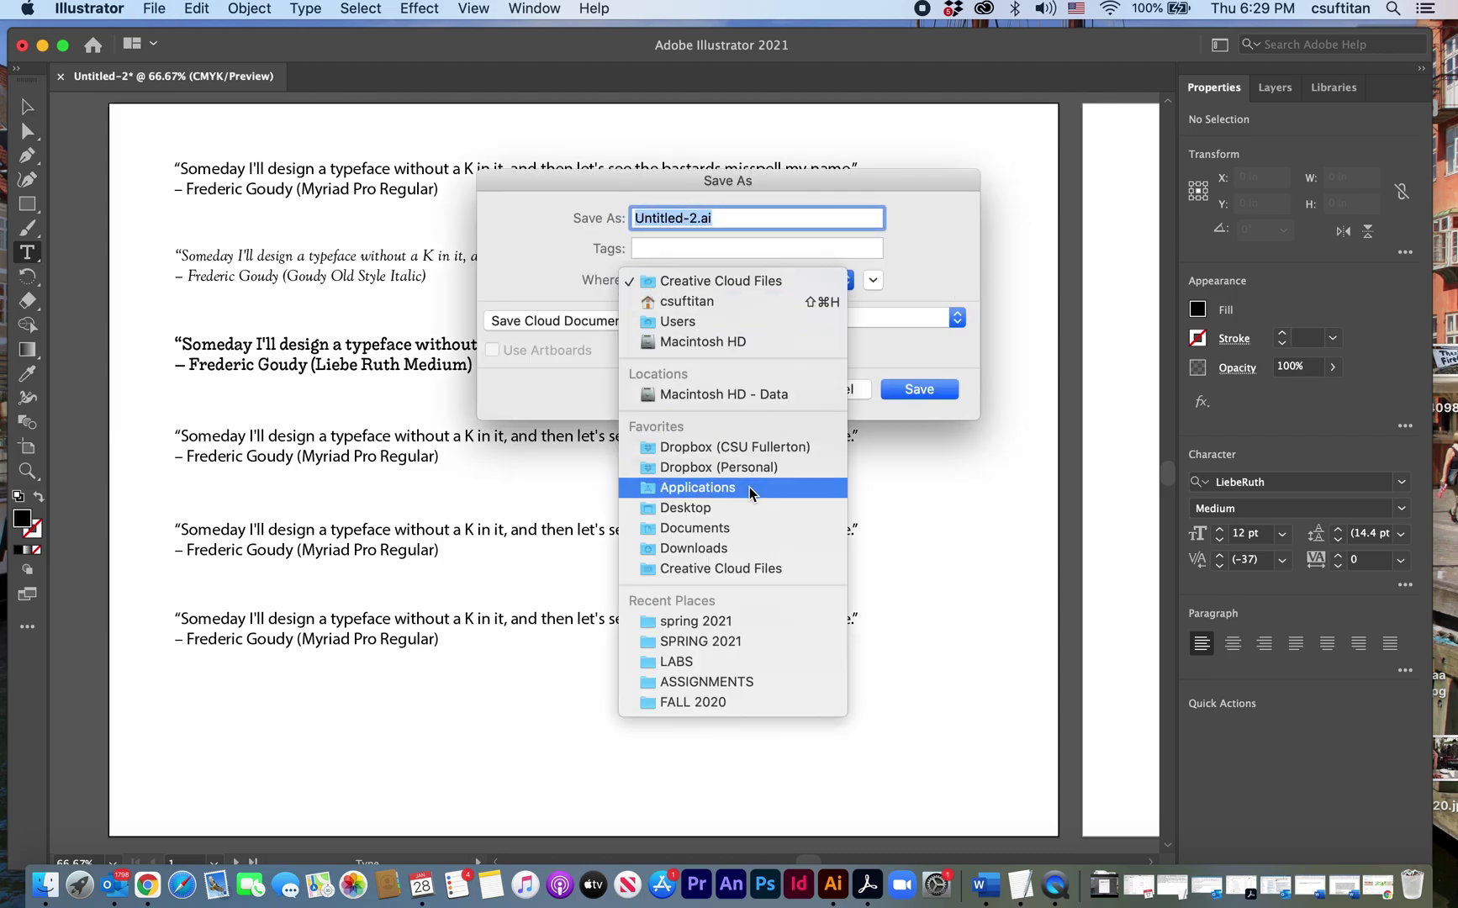
{"action": "left_click", "coordinate": [743, 508]}
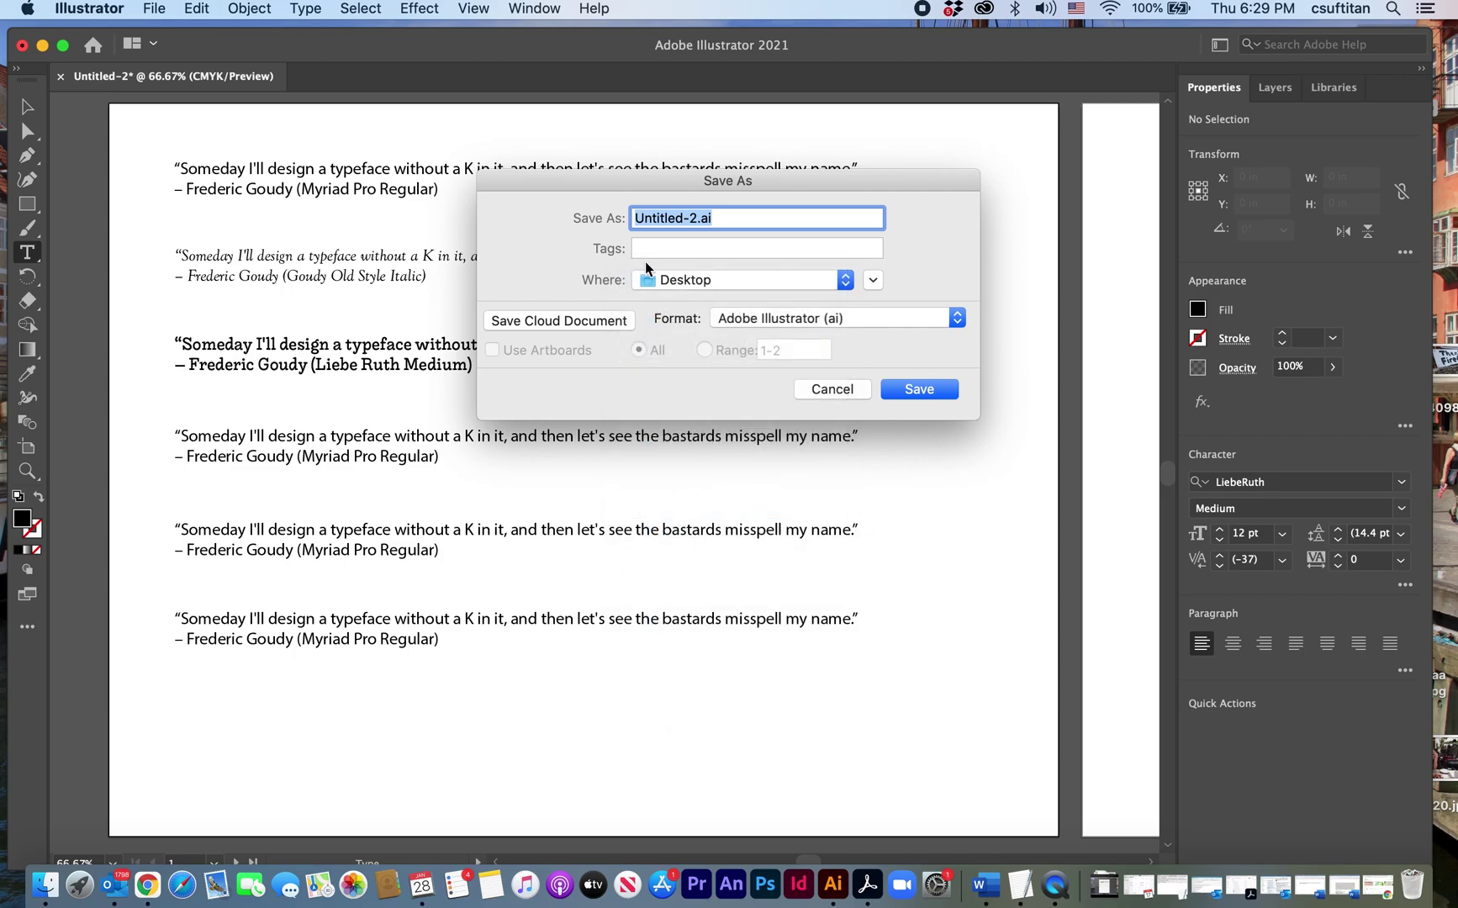
{"action": "left_click", "coordinate": [695, 218]}
{"action": "key", "text": "BackSpace"}
{"action": "key", "text": "BackSpace"}
{"action": "key", "text": "BackSpace"}
{"action": "key", "text": "BackSpace"}
{"action": "key", "text": "BackSpace"}
{"action": "key", "text": "BackSpace"}
{"action": "key", "text": "BackSpace"}
{"action": "key", "text": "BackSpace"}
{"action": "key", "text": "BackSpace"}
{"action": "key", "text": "BackSpace"}
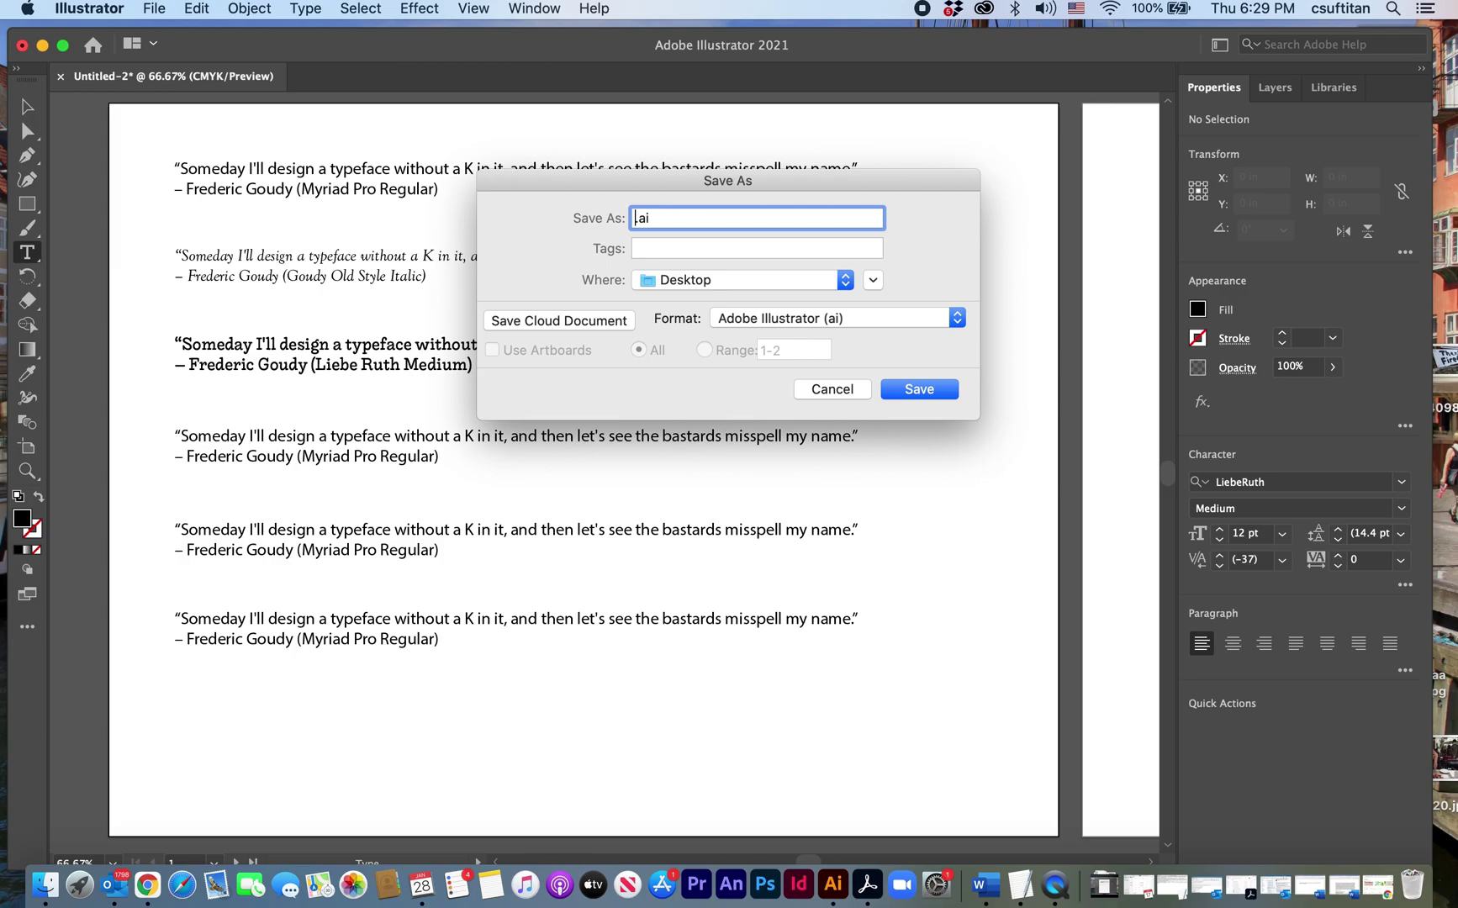
{"action": "type", "text": "meeds font explorations"}
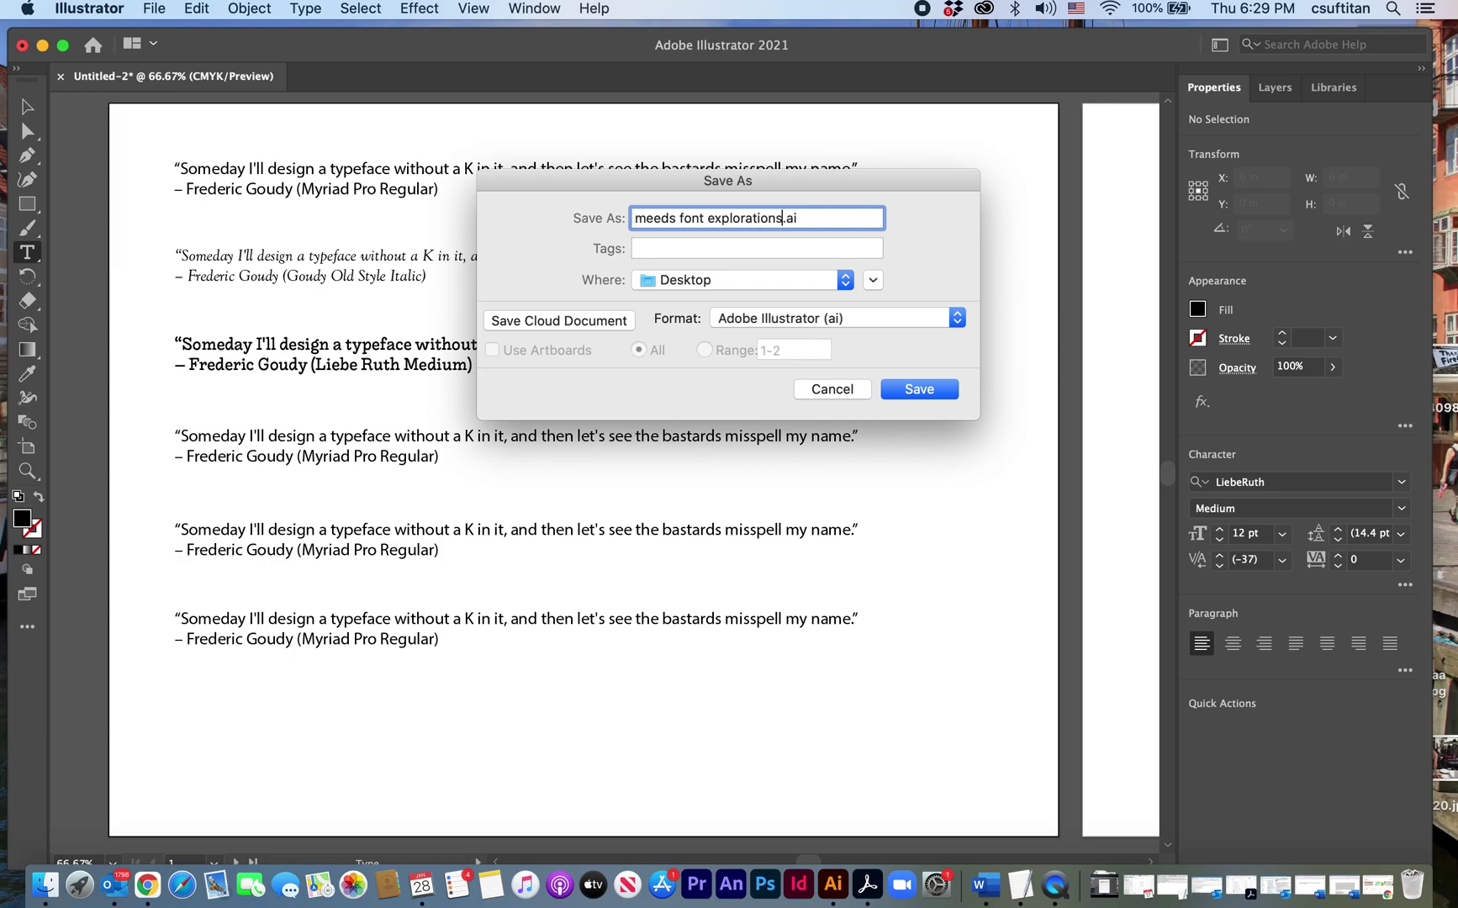
{"action": "left_click", "coordinate": [909, 388]}
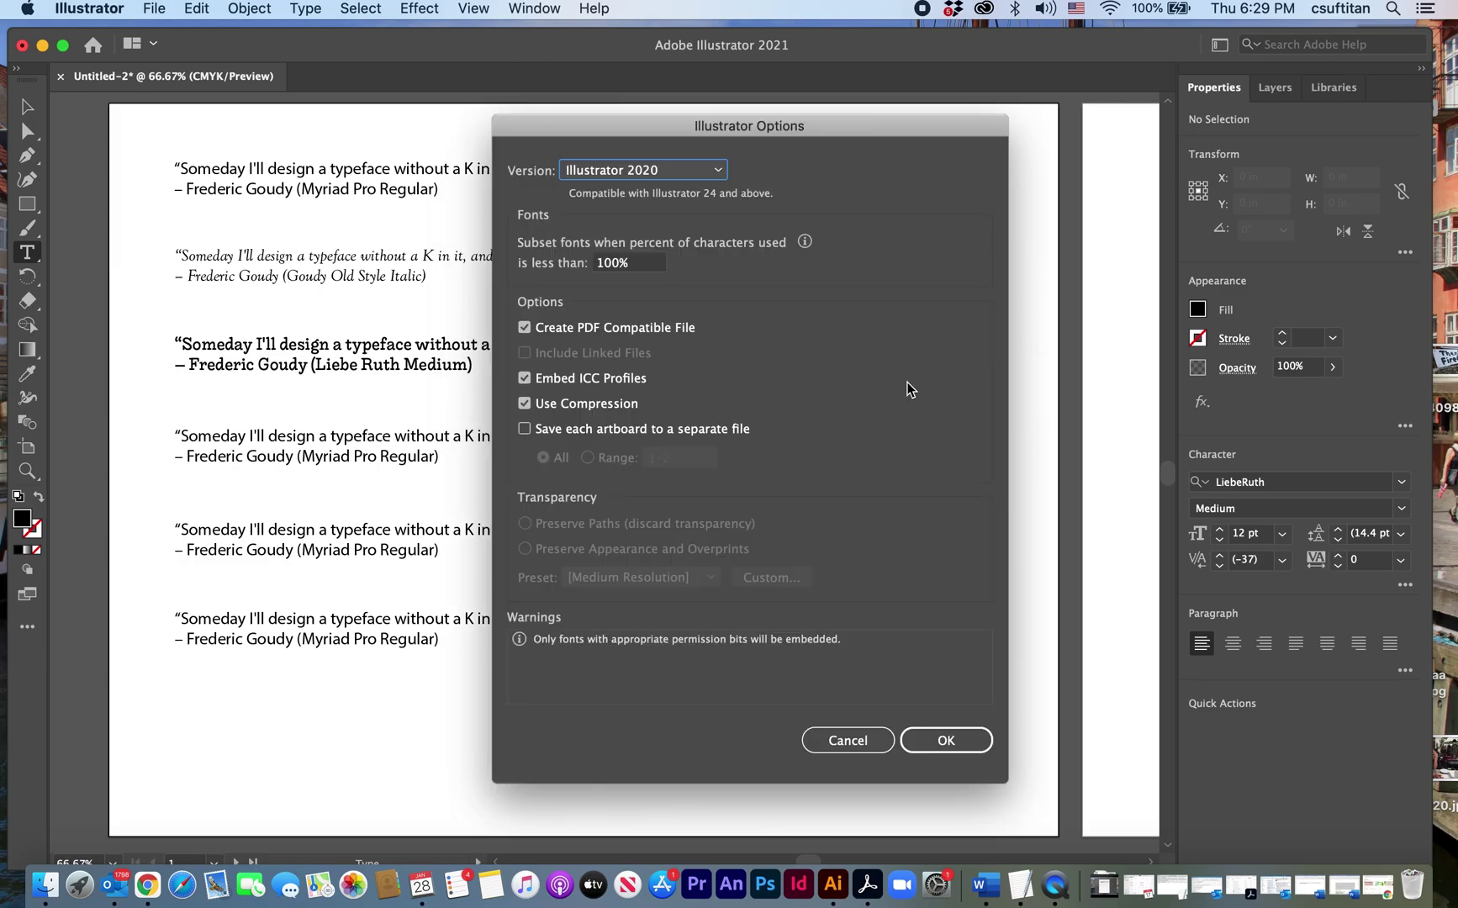
{"action": "left_click", "coordinate": [936, 747]}
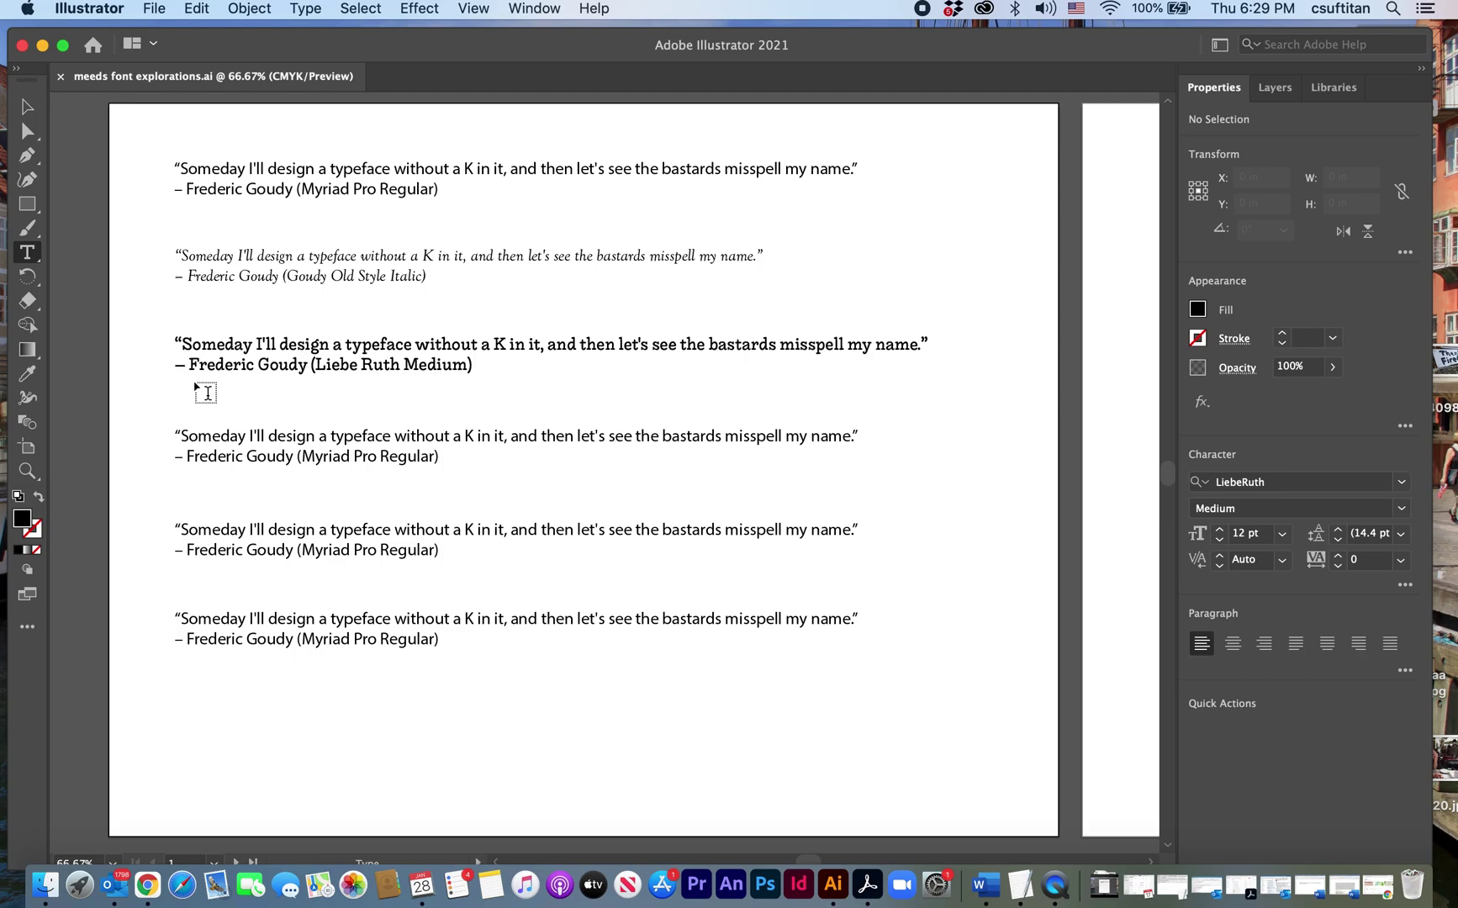
{"action": "left_click", "coordinate": [152, 8]}
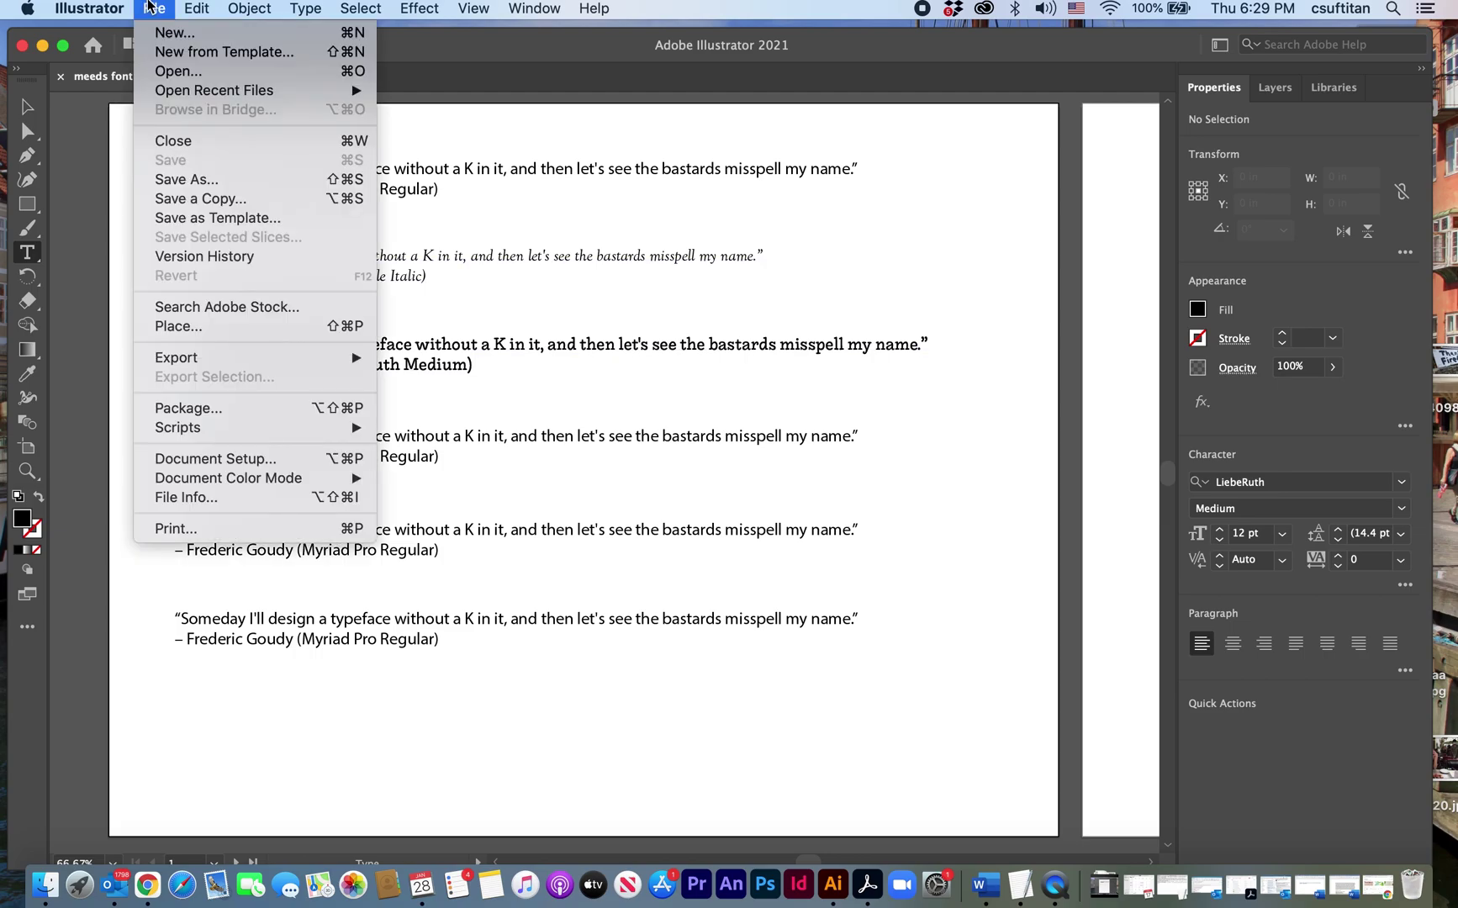
Save a copy as Adobe PDF, meeds font explorations.pdf, then minimize Illustrator
{"action": "left_click", "coordinate": [179, 179]}
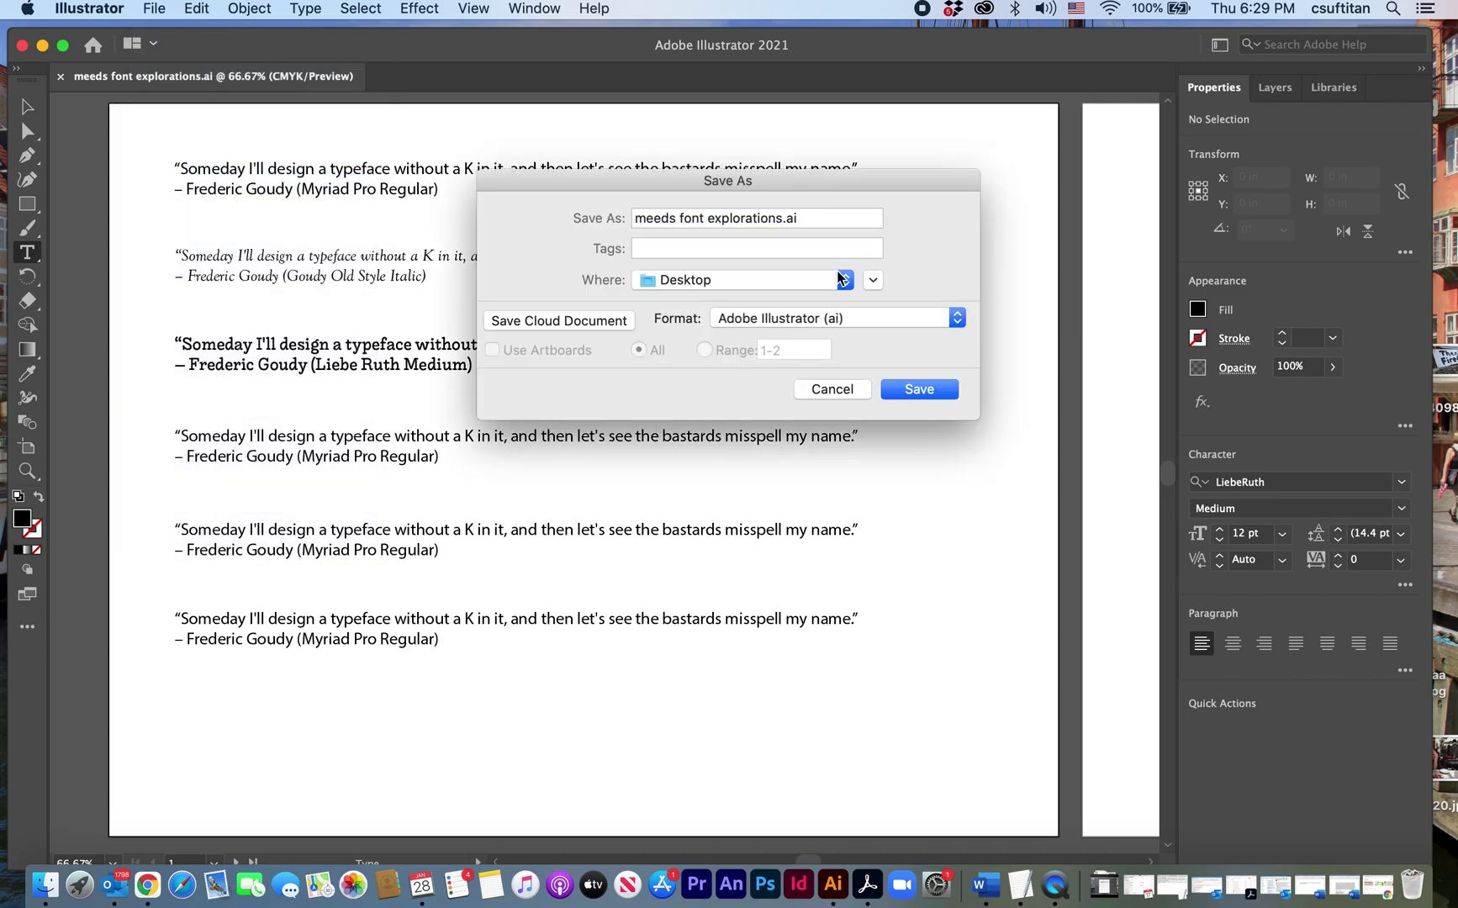
{"action": "left_click", "coordinate": [958, 317]}
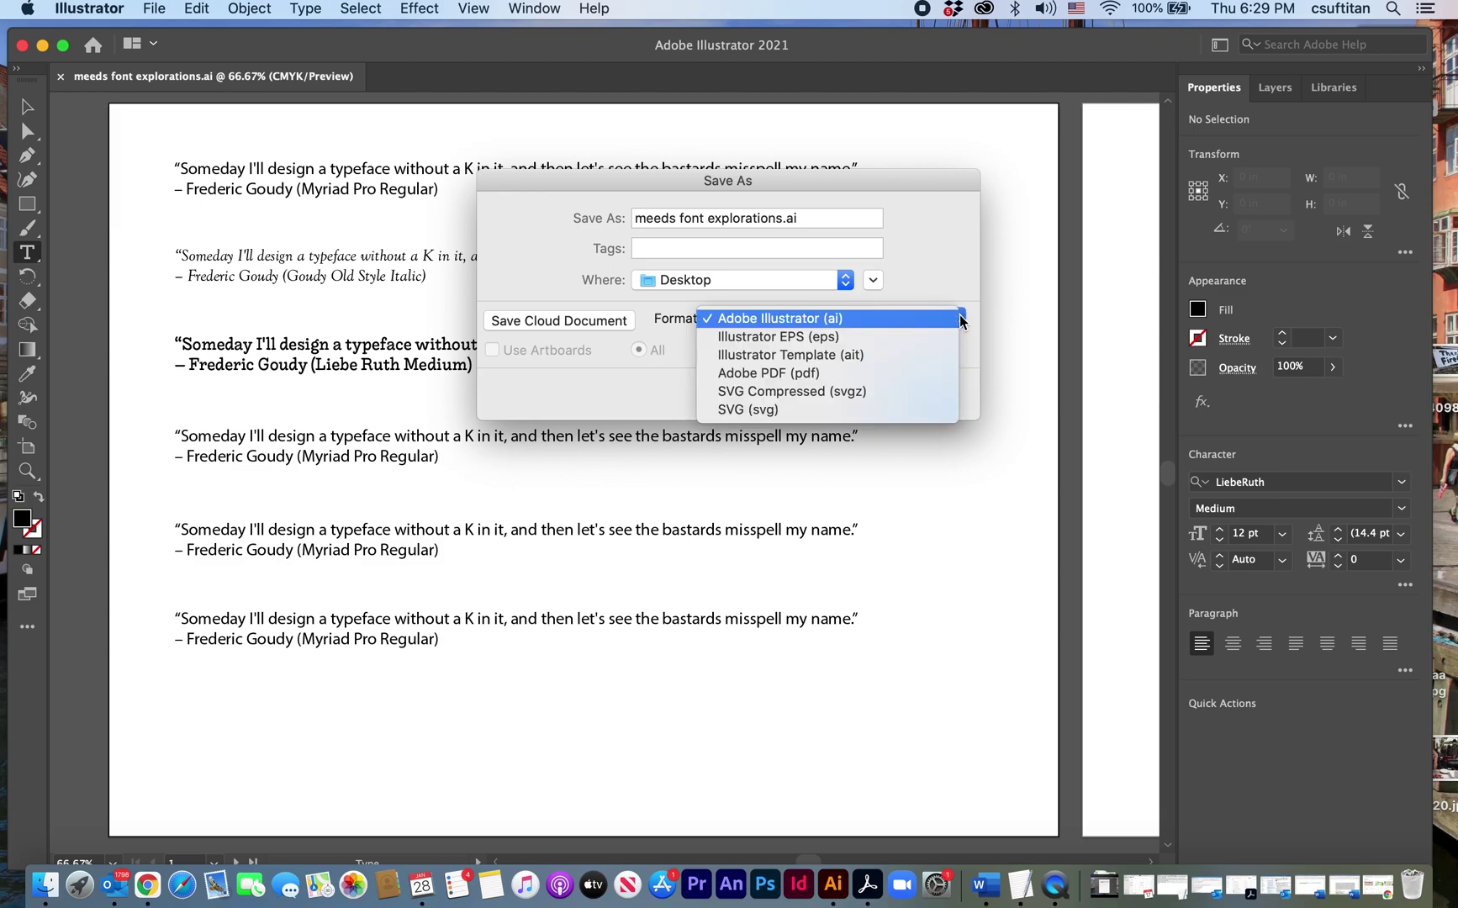
{"action": "left_click", "coordinate": [776, 373]}
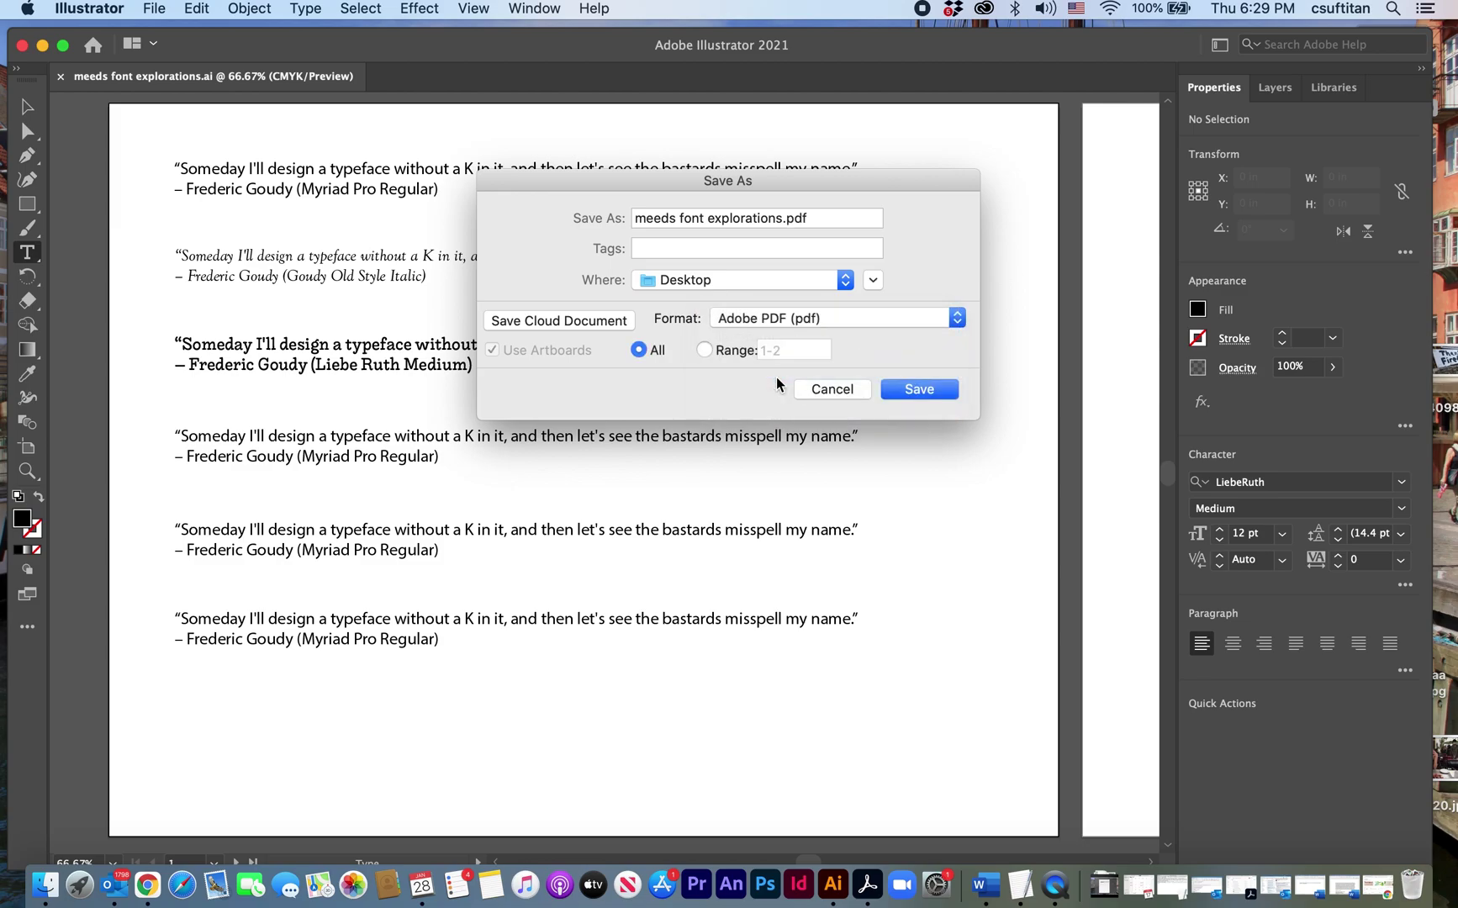
{"action": "left_click", "coordinate": [914, 390]}
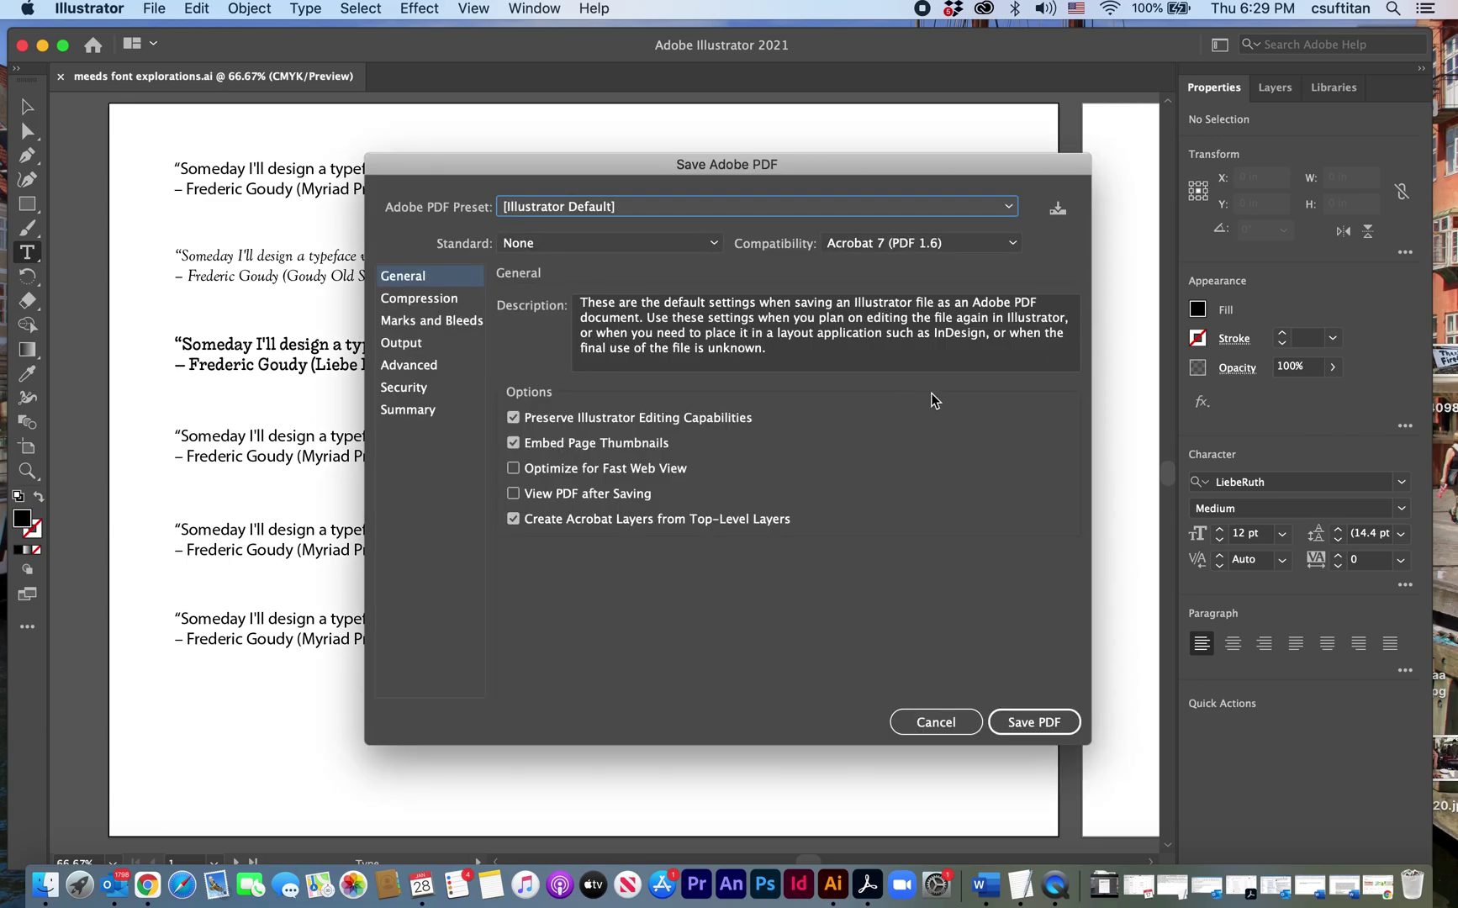
{"action": "left_click", "coordinate": [1032, 721]}
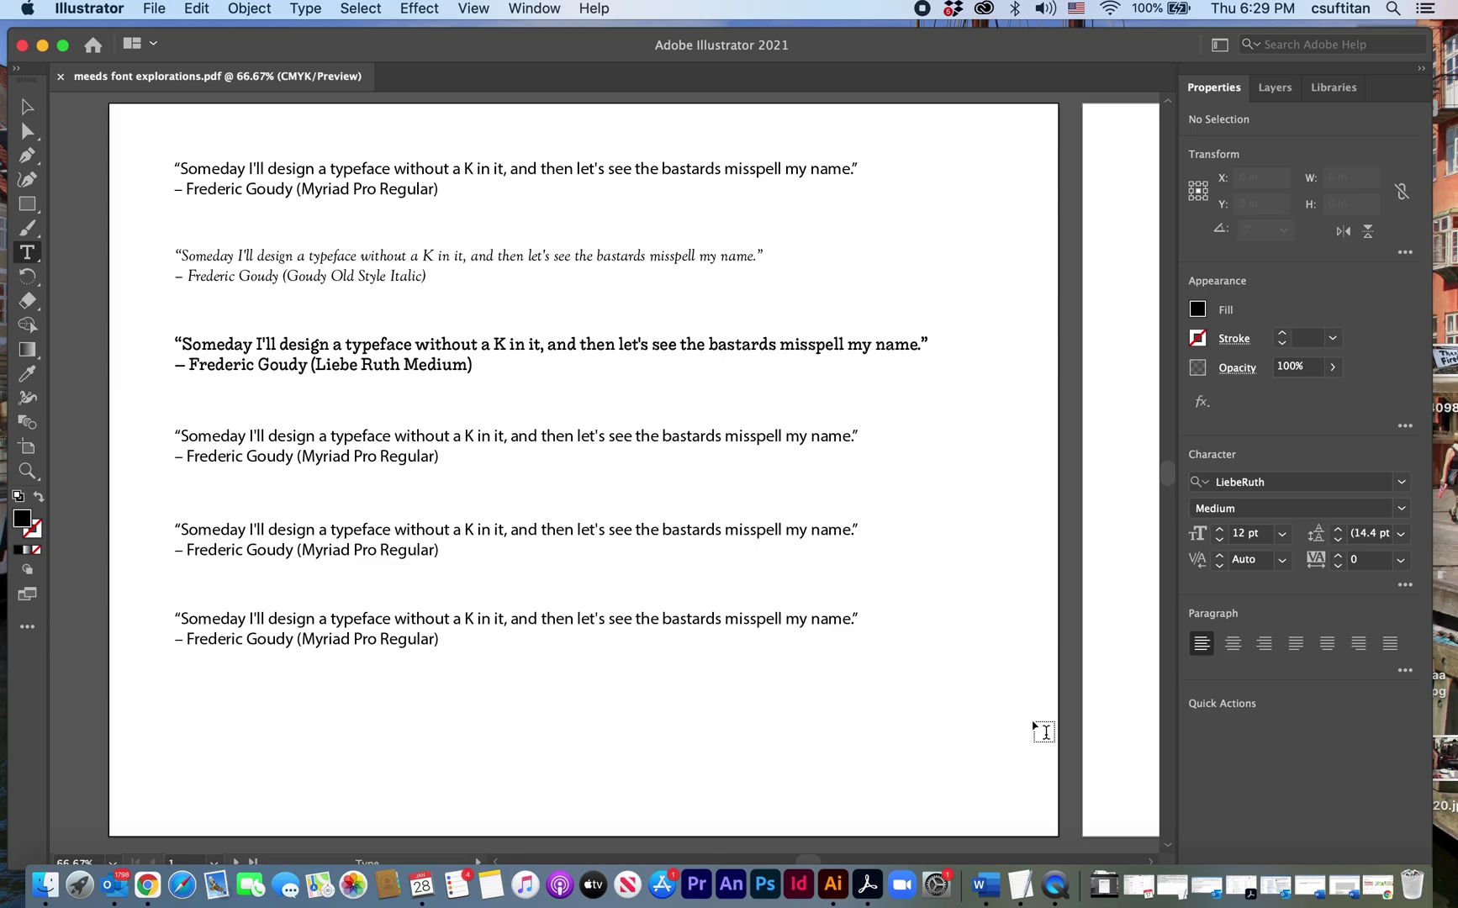
{"action": "left_click", "coordinate": [43, 47]}
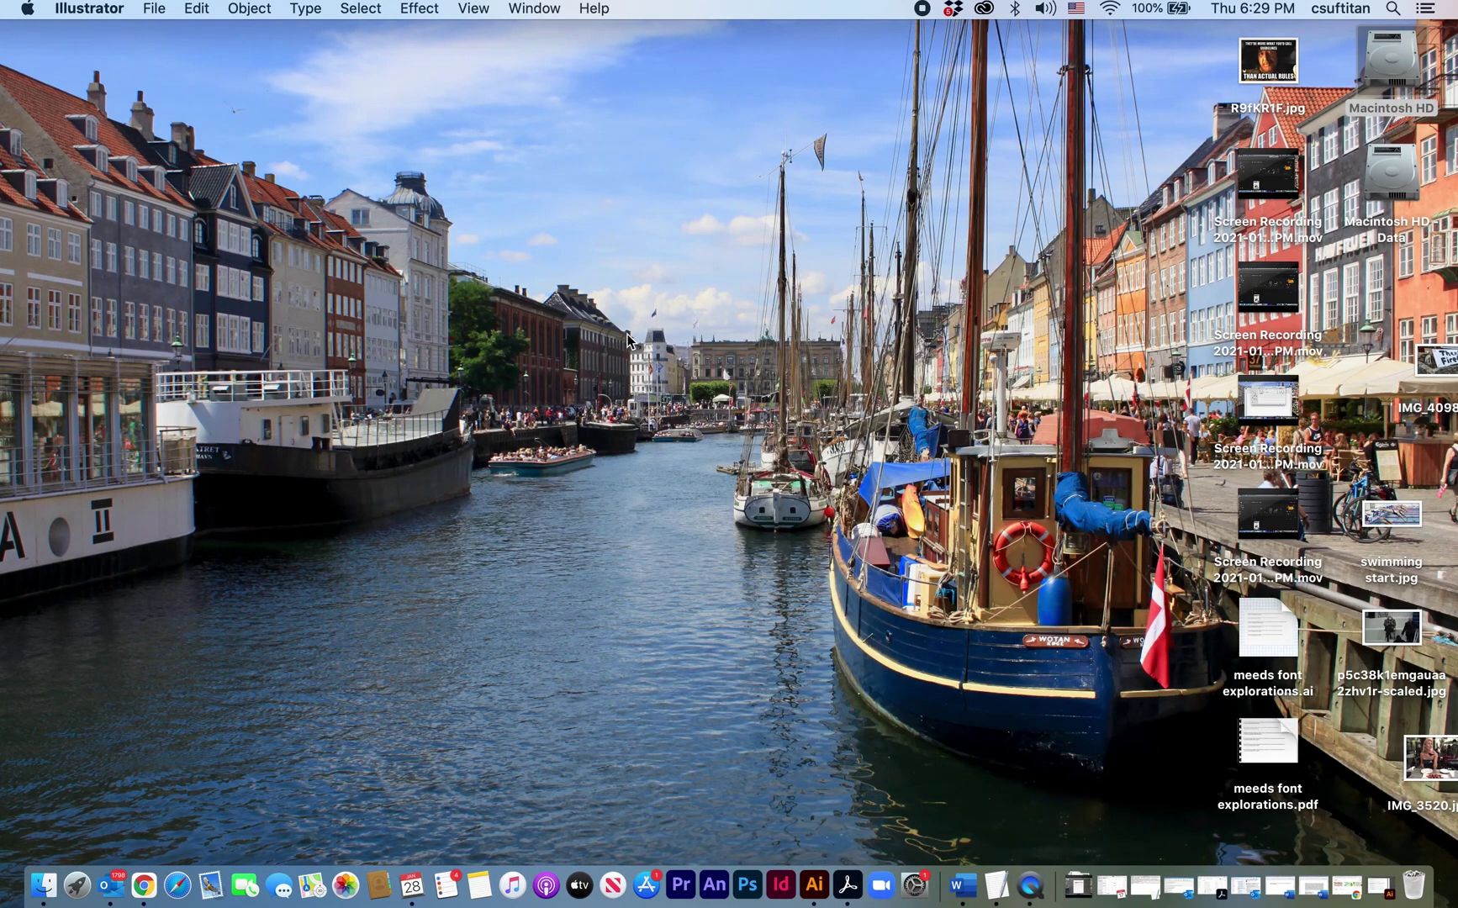
Open meeds font explorations.pdf from the Desktop in Acrobat and scroll down to its blank second page
{"action": "double_click", "coordinate": [1254, 730]}
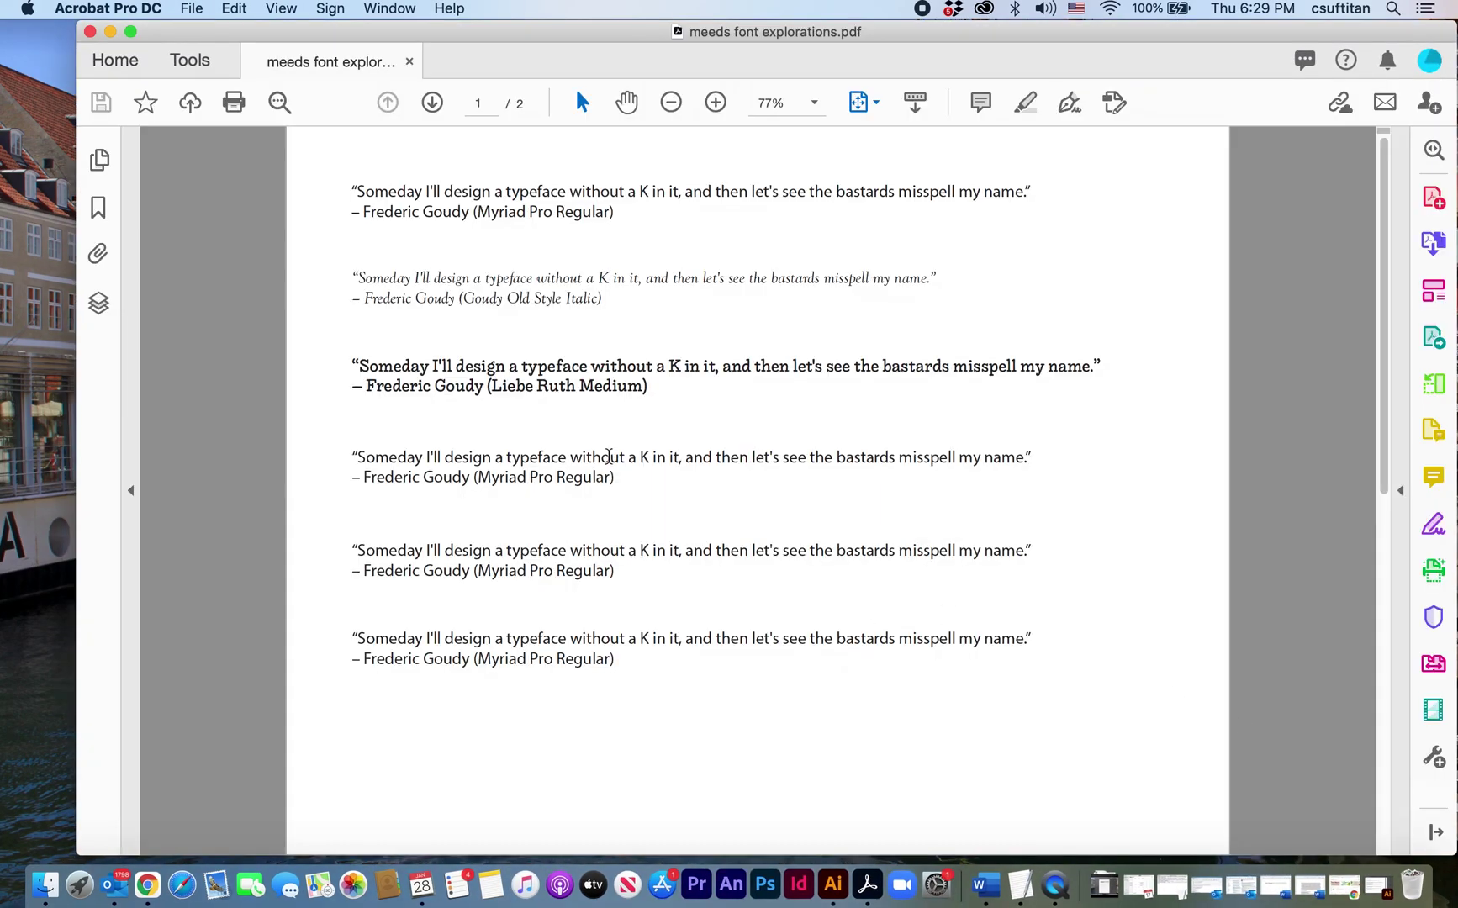
{"action": "scroll", "coordinate": [609, 462], "scroll_direction": "down", "scroll_amount": 3}
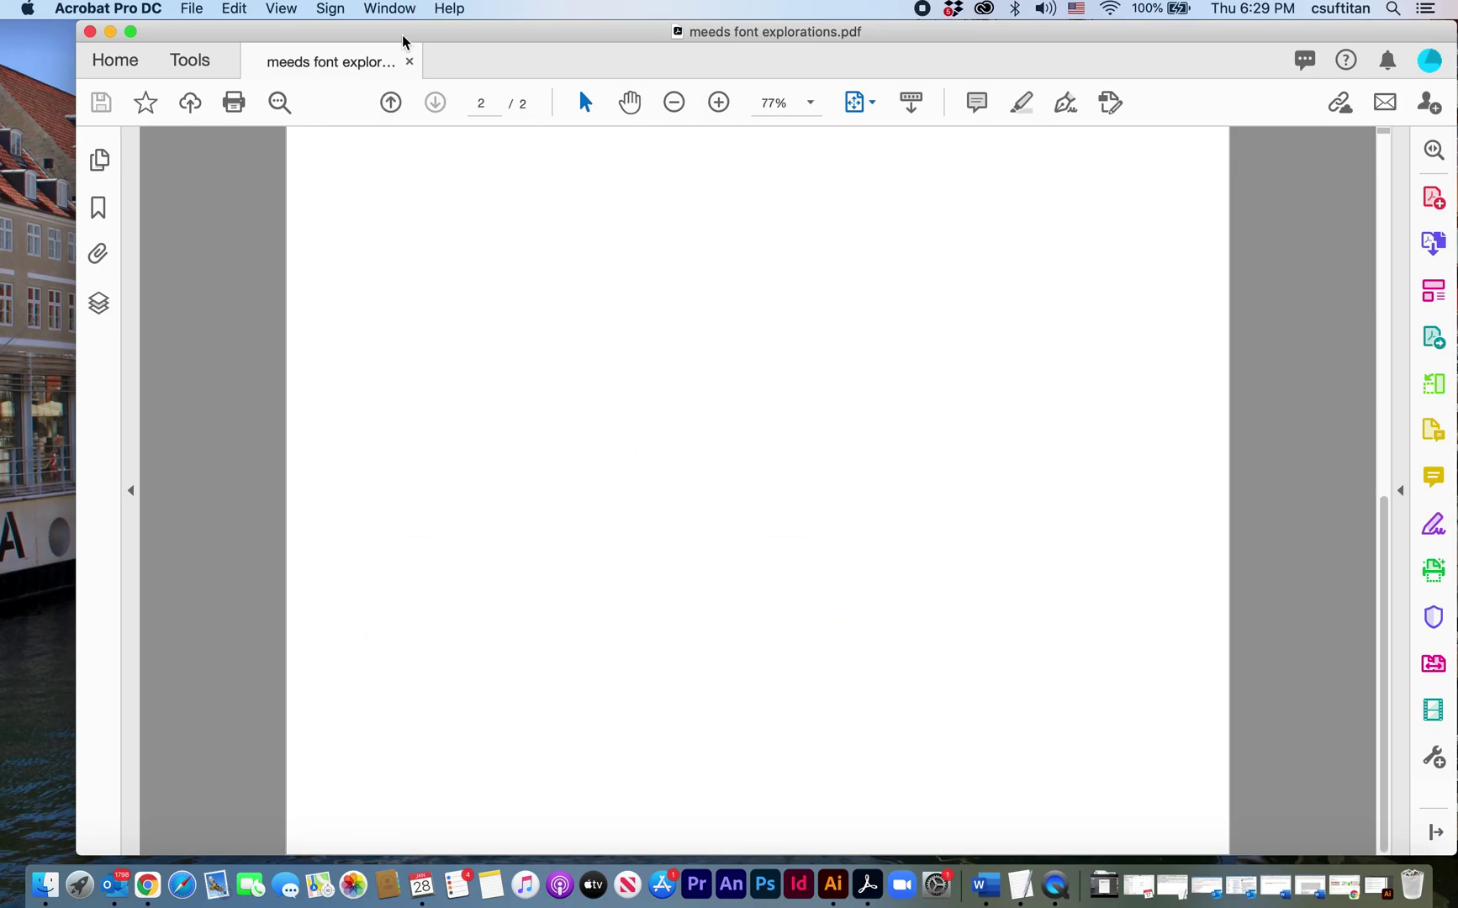